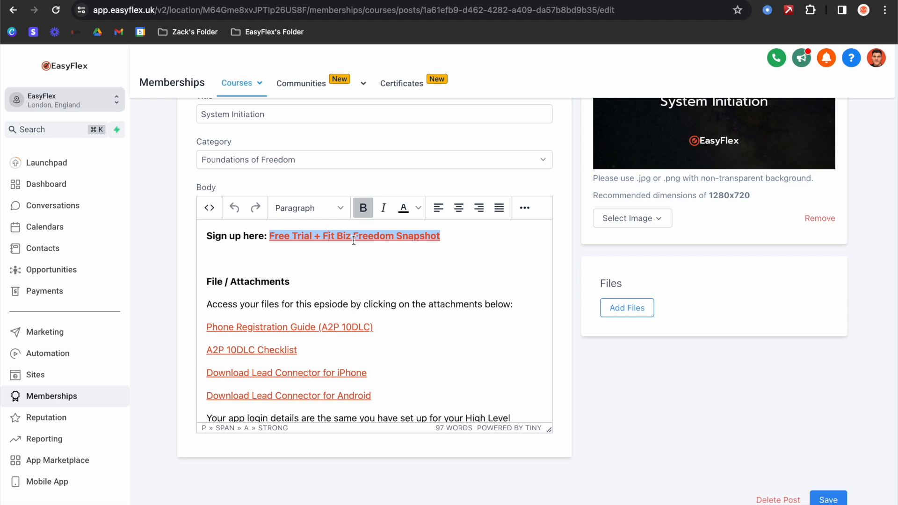
- Select the sign-up link's affiliate URL in its link editor and open a new incognito window
{"action": "right_click", "coordinate": [354, 240]}
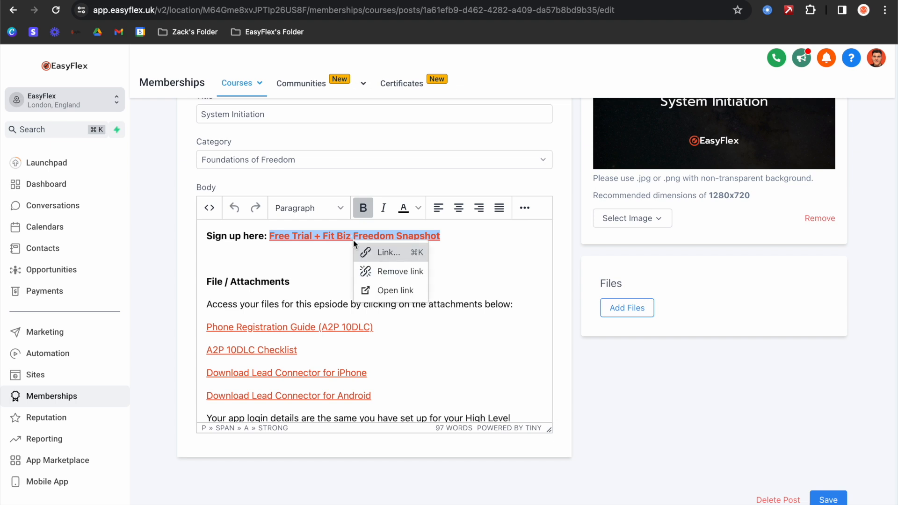
{"action": "left_click", "coordinate": [391, 253]}
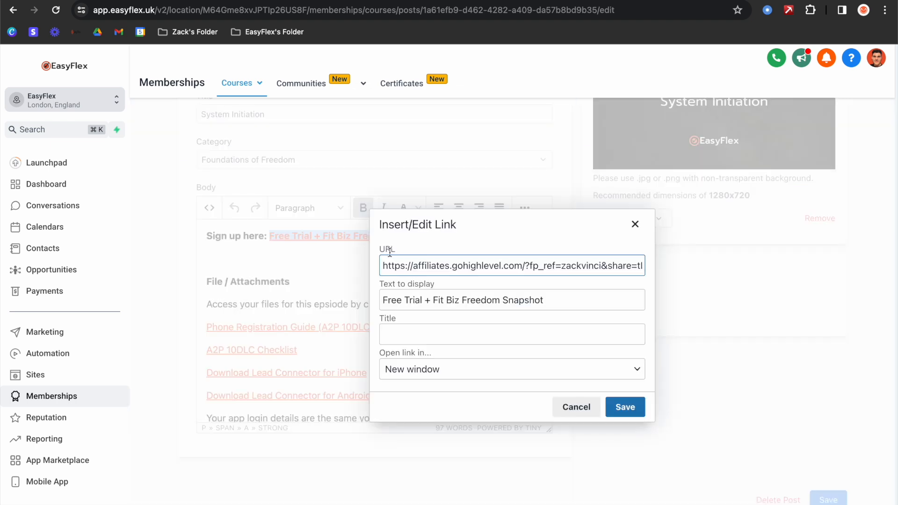
{"action": "triple_click", "coordinate": [402, 257]}
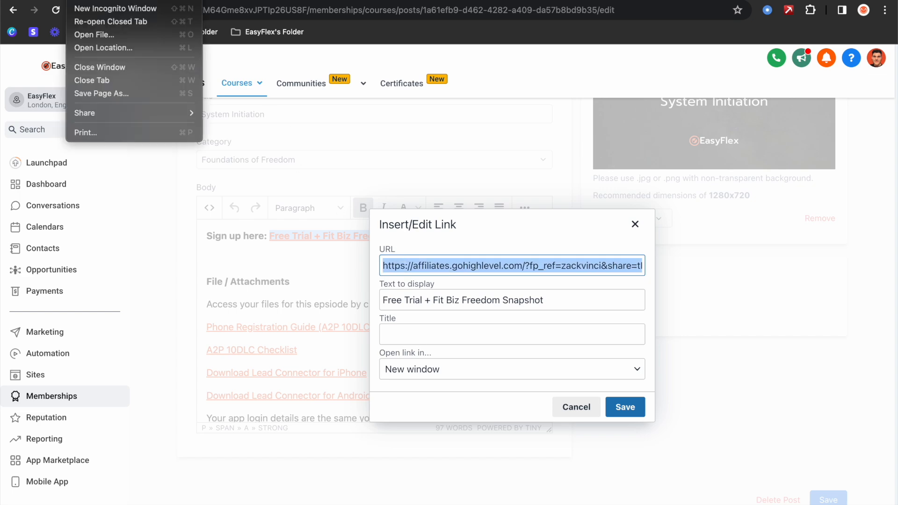
{"action": "left_click", "coordinate": [108, 6]}
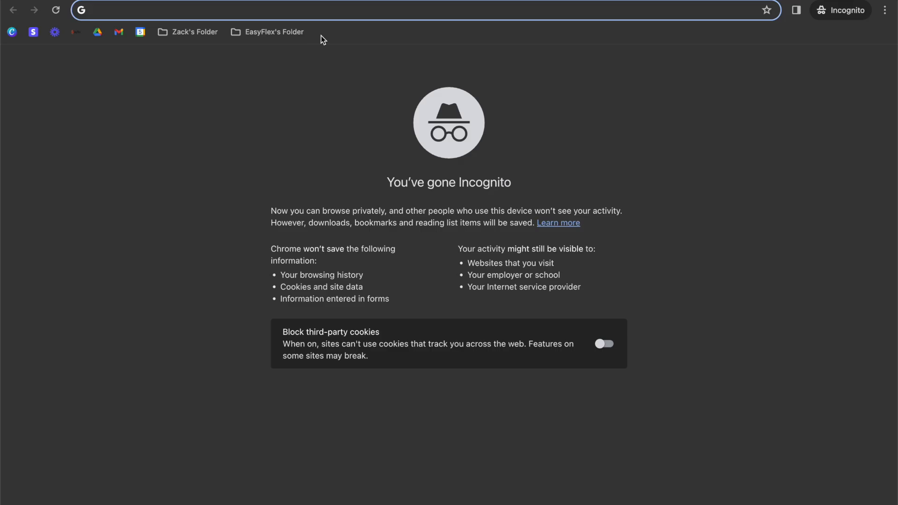
- Load the affiliate URL in the incognito window to reach the Fit Biz Freedom sign-up page
{"action": "key", "text": "Return"}
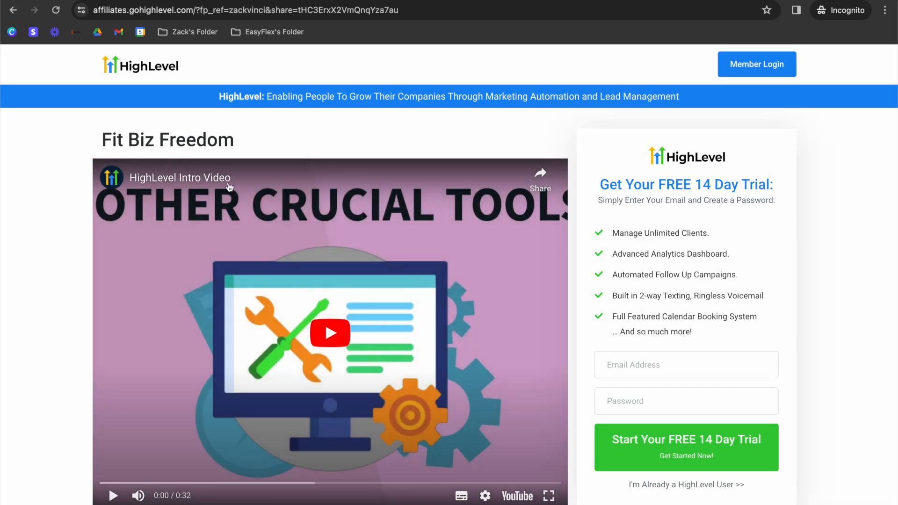
{"action": "left_click_drag", "start_coordinate": [112, 140], "coordinate": [226, 149]}
{"action": "left_click", "coordinate": [226, 148]}
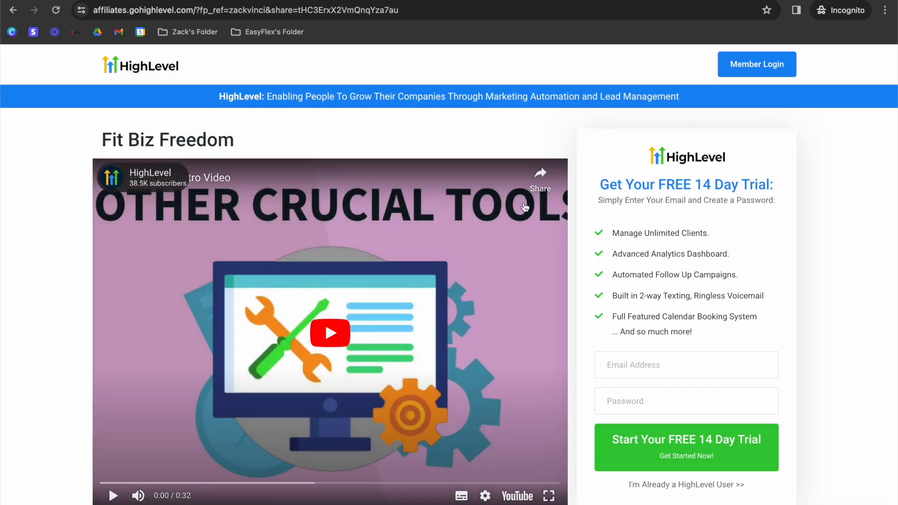
{"action": "scroll", "coordinate": [636, 223], "scroll_direction": "down", "scroll_amount": 4}
{"action": "scroll", "coordinate": [653, 215], "scroll_direction": "up", "scroll_amount": 4}
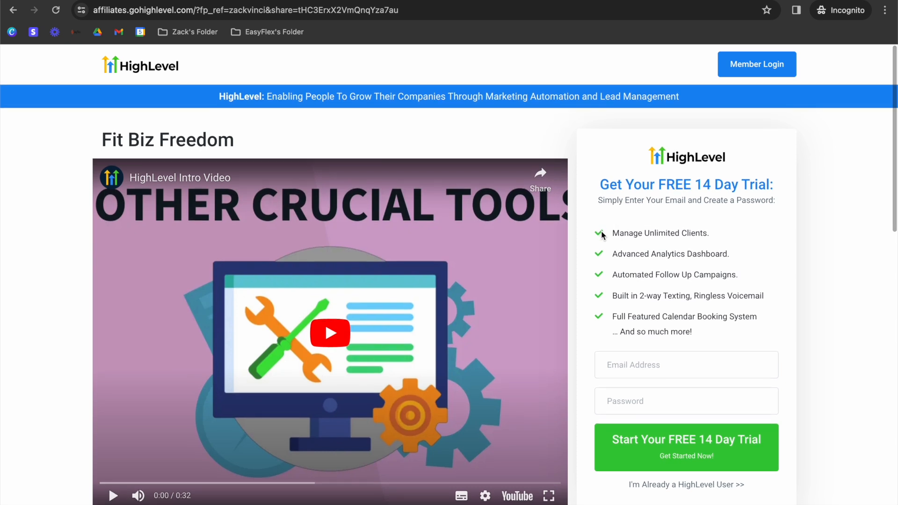
{"action": "scroll", "coordinate": [646, 234], "scroll_direction": "down", "scroll_amount": 2}
- Enter an email address and password and start the free 14-day trial
{"action": "left_click", "coordinate": [640, 267]}
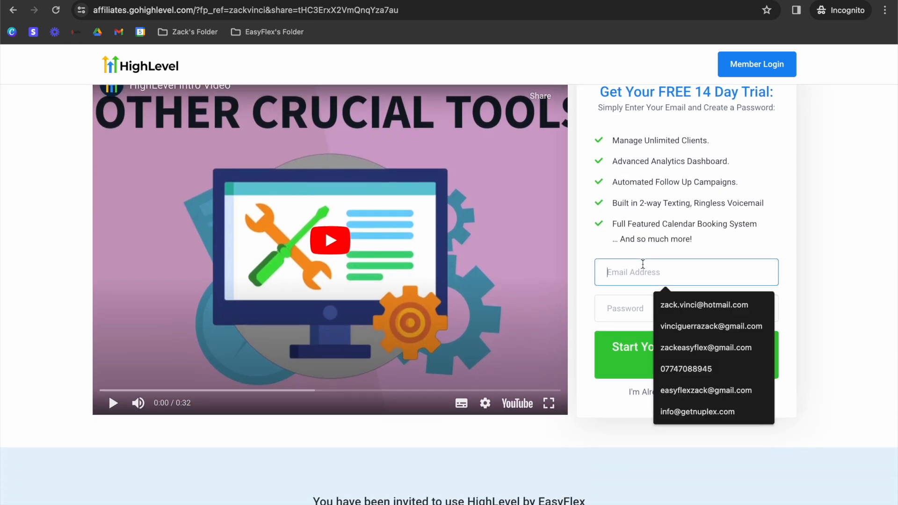
{"action": "left_click", "coordinate": [773, 247]}
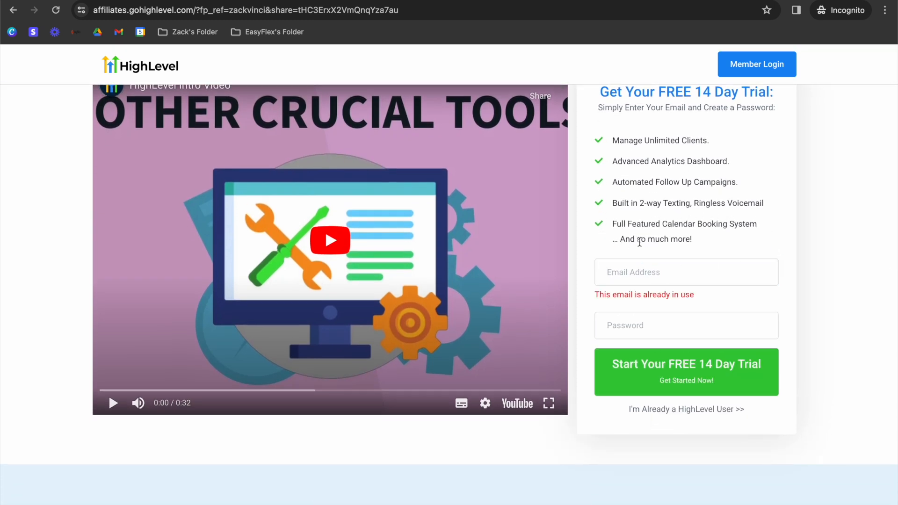
{"action": "left_click", "coordinate": [634, 266]}
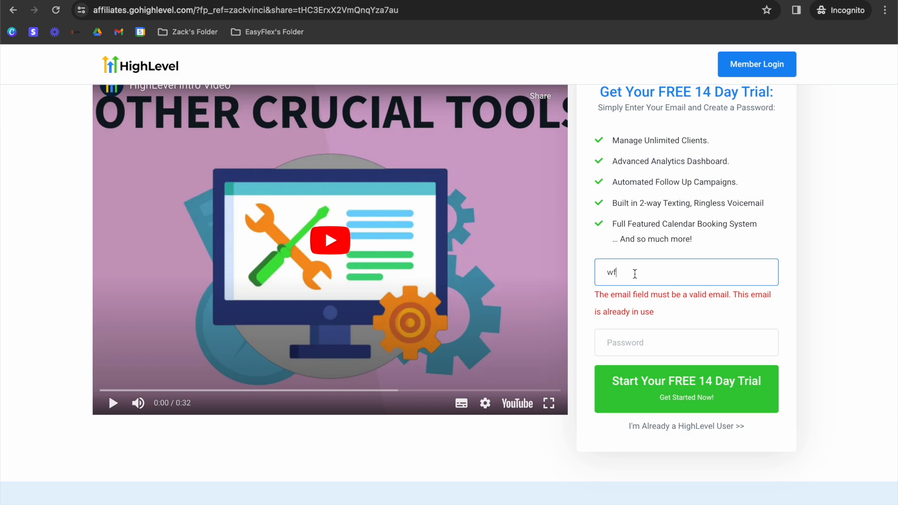
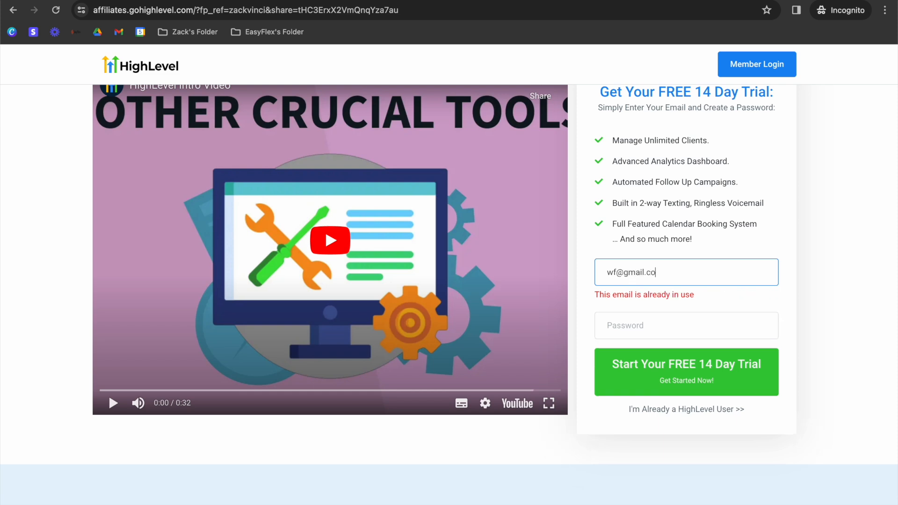
{"action": "left_click", "coordinate": [627, 324]}
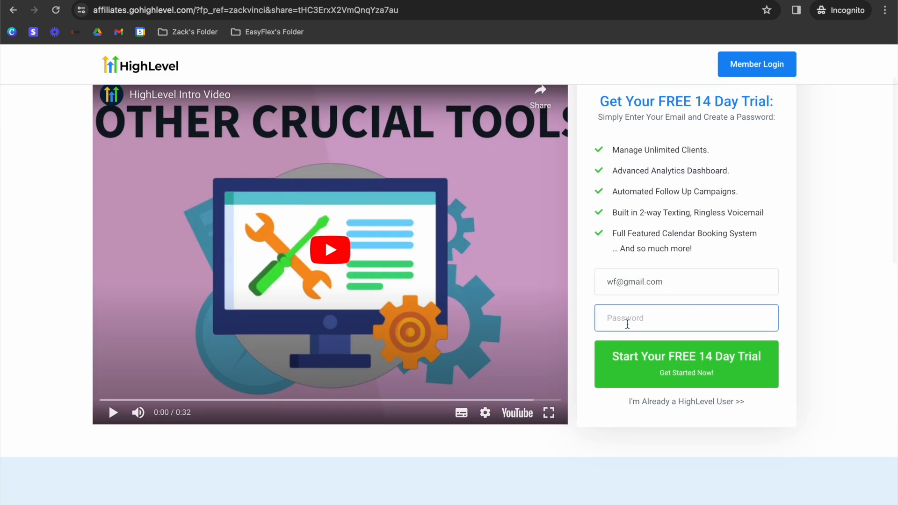
{"action": "type", "text": "********"}
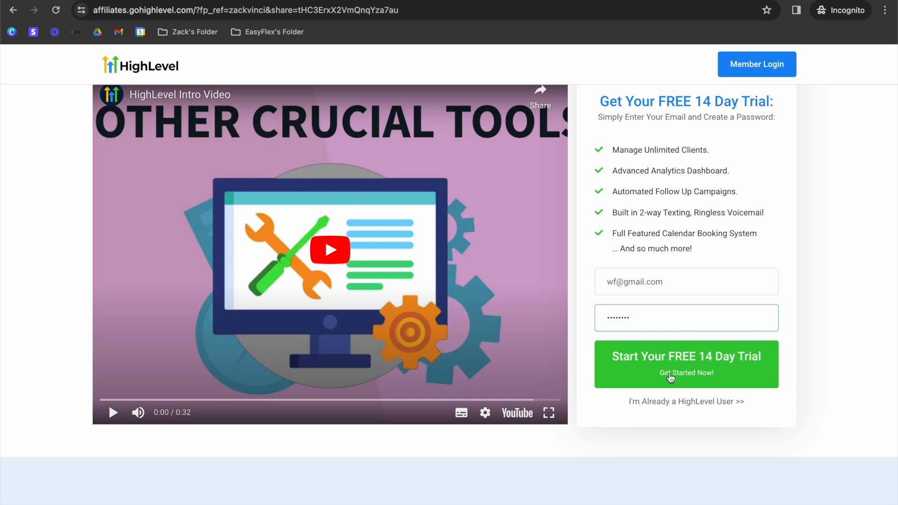
{"action": "left_click", "coordinate": [670, 377]}
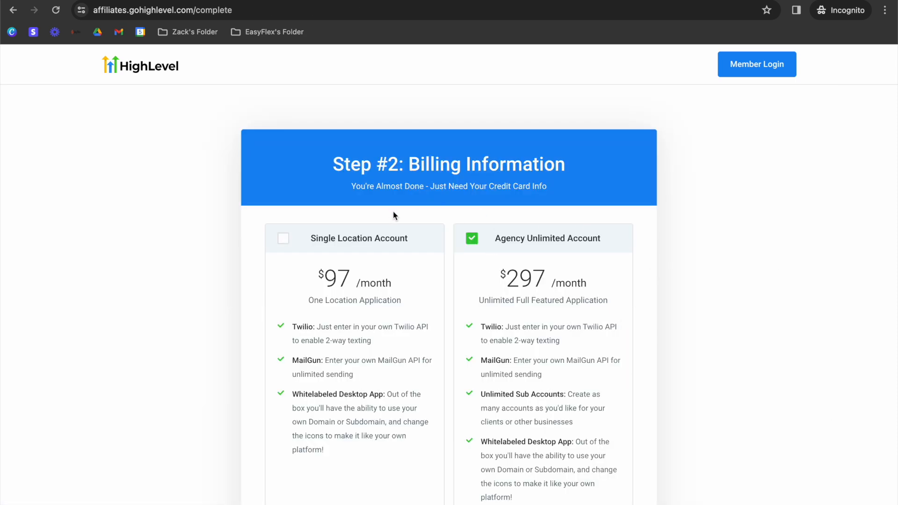
- Select the Single Location Account plan and move down to the Company Name billing field
{"action": "scroll", "coordinate": [327, 229], "scroll_direction": "down", "scroll_amount": 3}
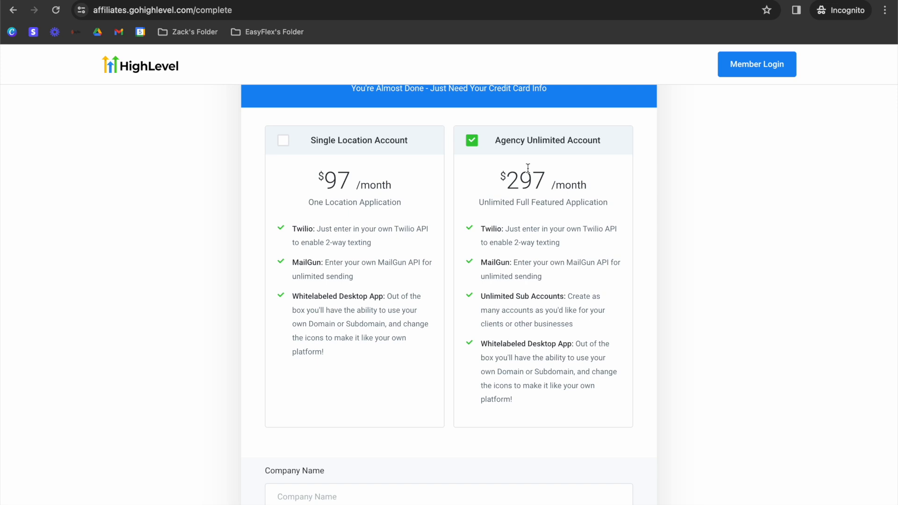
{"action": "left_click", "coordinate": [297, 139]}
{"action": "scroll", "coordinate": [393, 150], "scroll_direction": "down", "scroll_amount": 3}
{"action": "scroll", "coordinate": [323, 262], "scroll_direction": "down", "scroll_amount": 3}
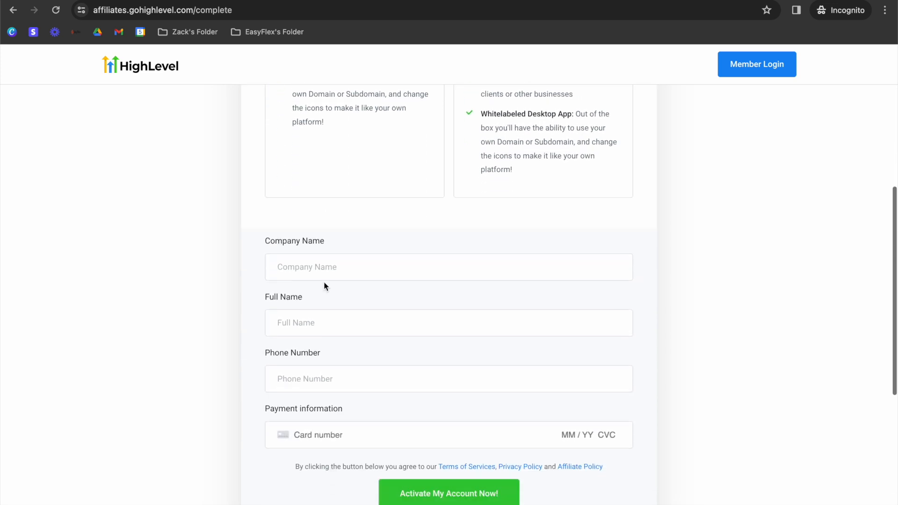
{"action": "left_click", "coordinate": [301, 229]}
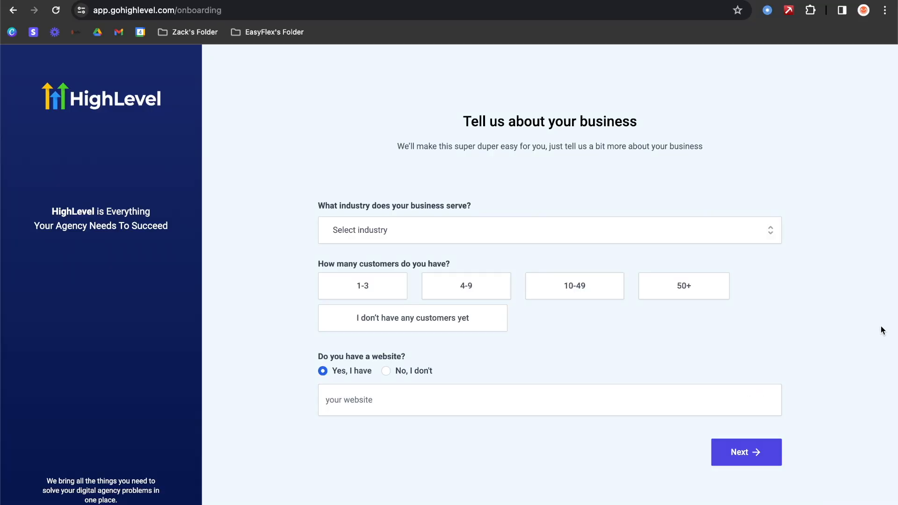
- Answer the business questions: Fitness / Nutrition industry, 10-49 customers, no website
{"action": "left_click", "coordinate": [506, 233]}
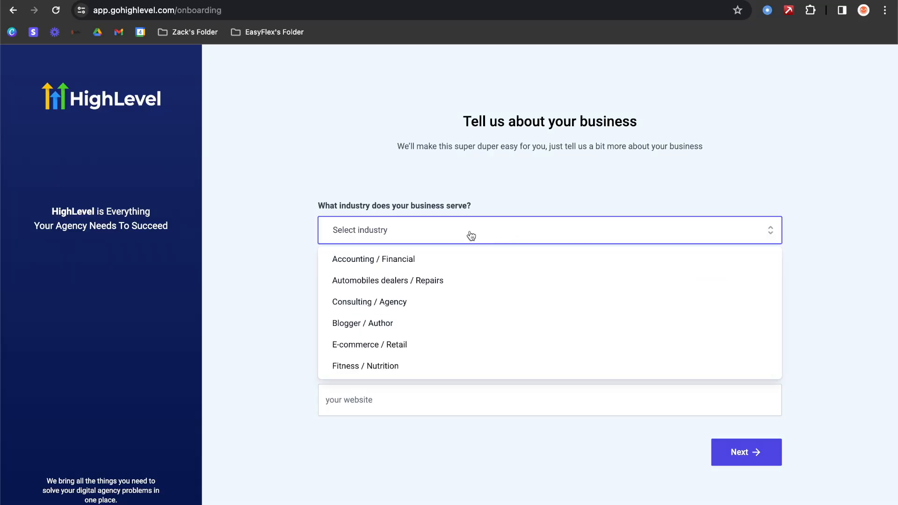
{"action": "scroll", "coordinate": [431, 334], "scroll_direction": "down", "scroll_amount": 2}
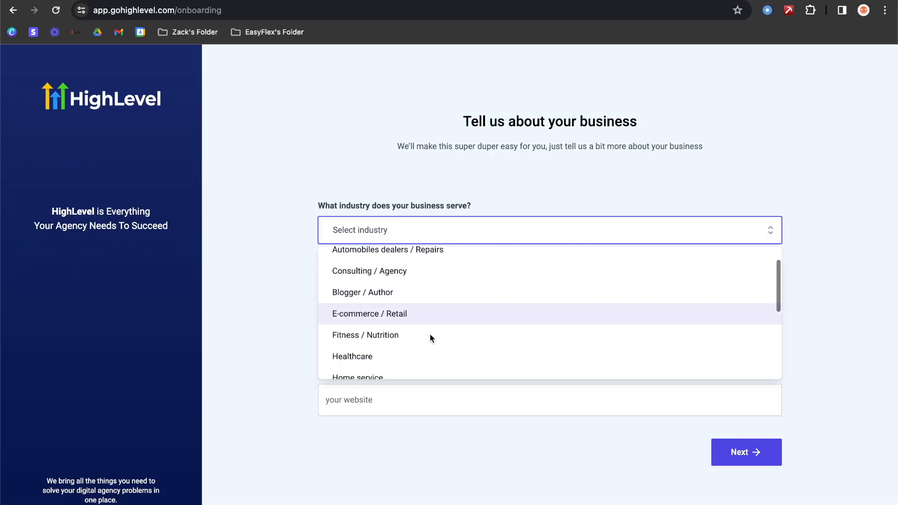
{"action": "left_click", "coordinate": [400, 327]}
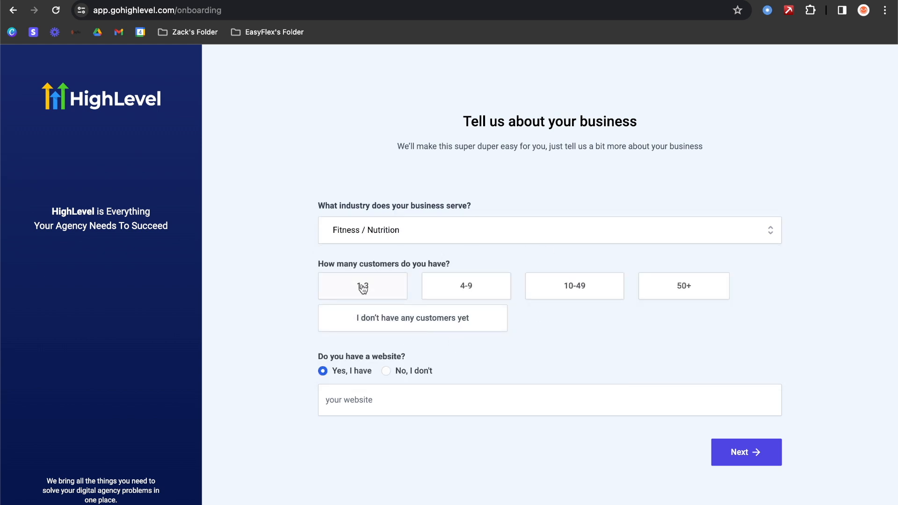
{"action": "left_click", "coordinate": [579, 289]}
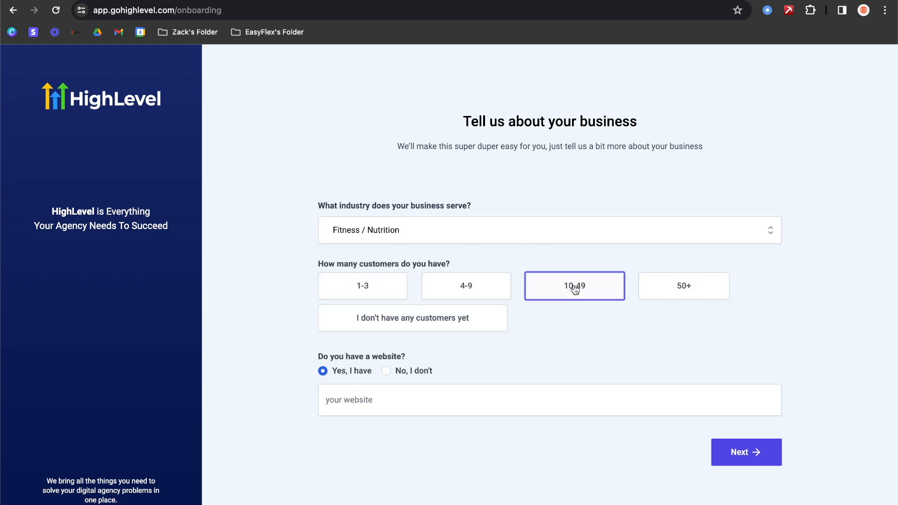
{"action": "left_click", "coordinate": [385, 372]}
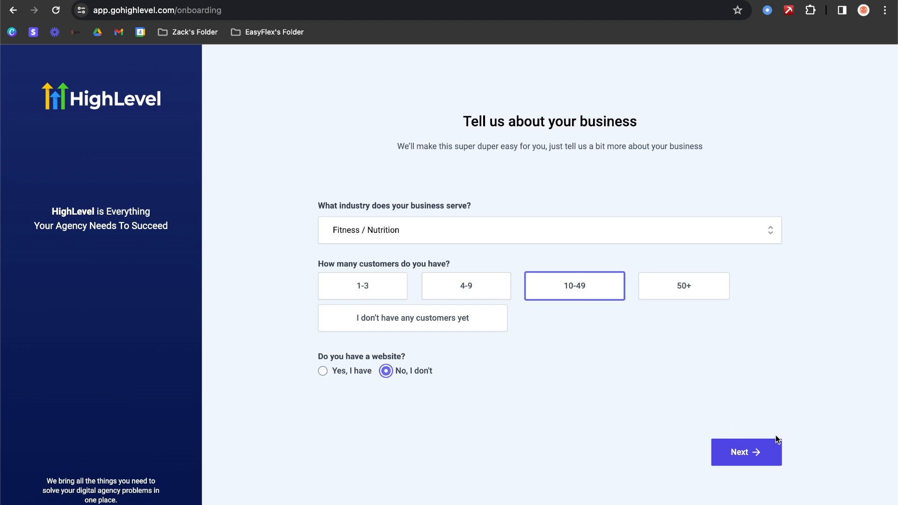
- Continue past the business address and business tools onboarding steps
{"action": "left_click", "coordinate": [772, 448]}
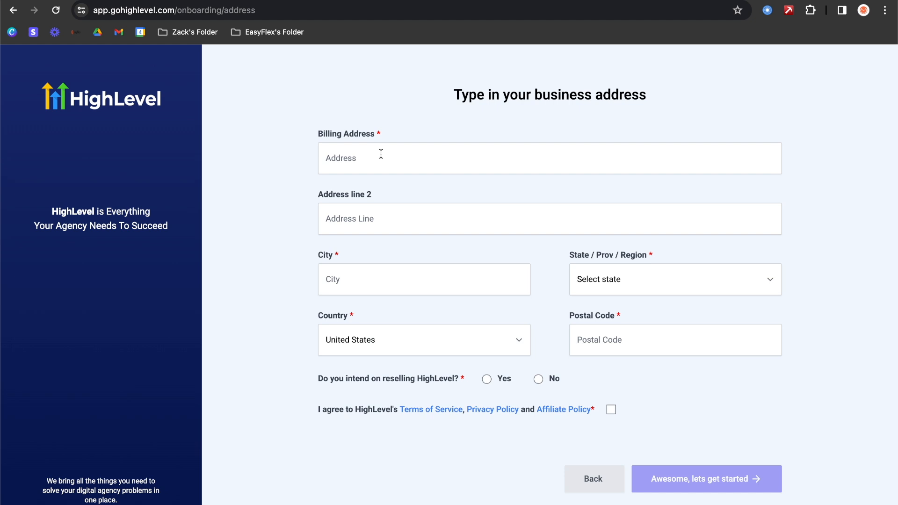
{"action": "left_click", "coordinate": [699, 473]}
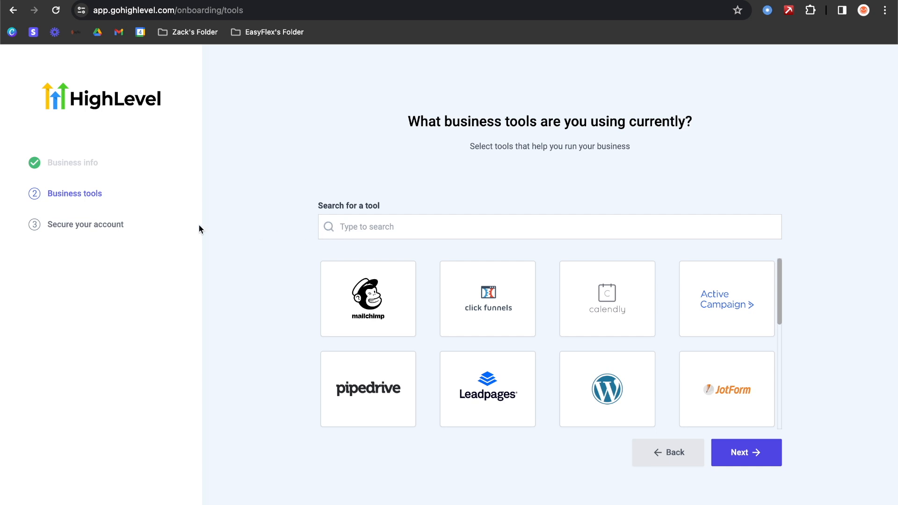
{"action": "left_click", "coordinate": [748, 458]}
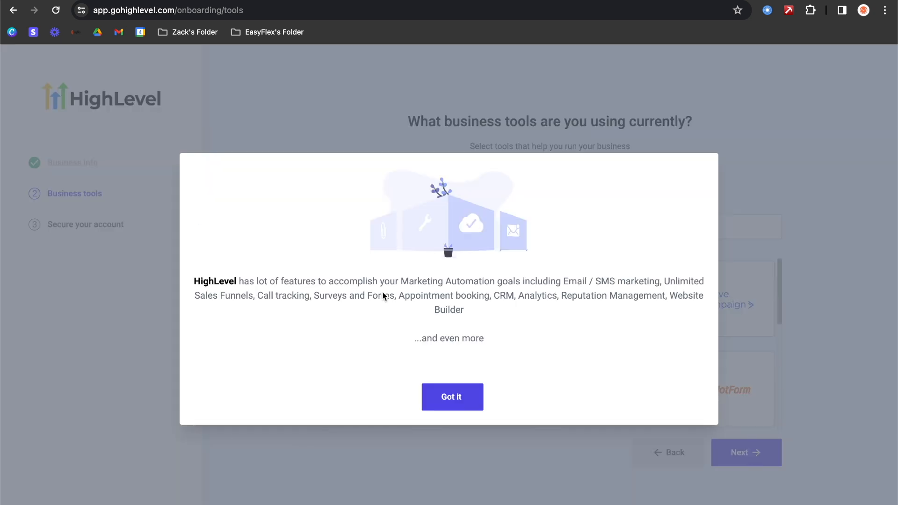
- Dismiss the features notice and set the account password from the clipboard
{"action": "left_click", "coordinate": [461, 405]}
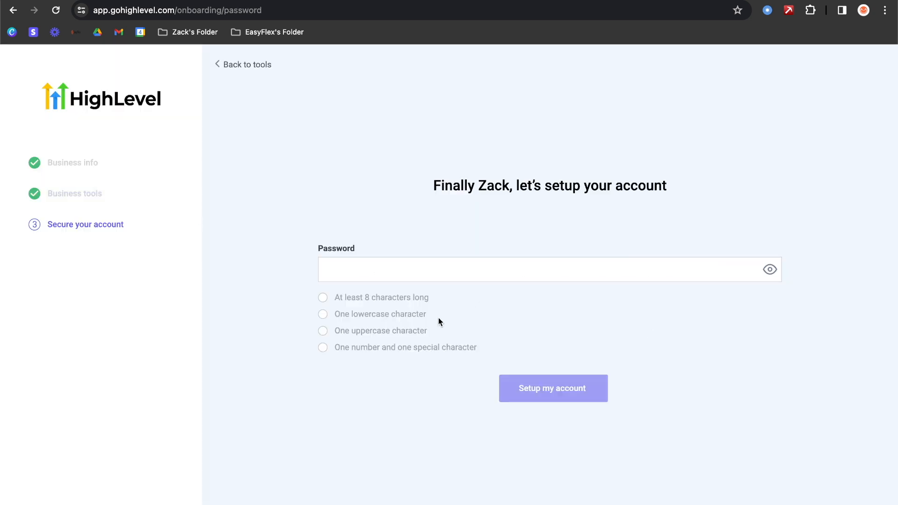
{"action": "left_click", "coordinate": [405, 268]}
{"action": "key", "text": "ctrl+v"}
{"action": "left_click", "coordinate": [577, 400]}
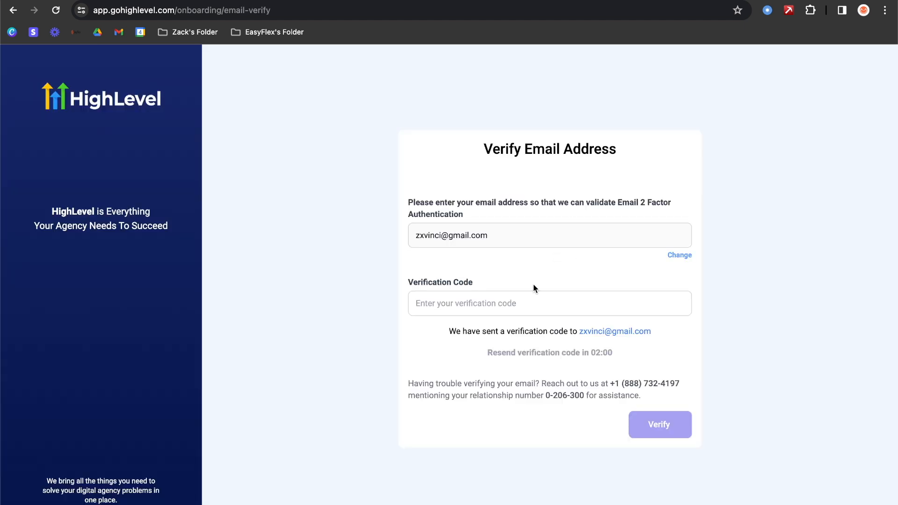
- Verify the email address with the emailed verification code
{"action": "left_click", "coordinate": [514, 307]}
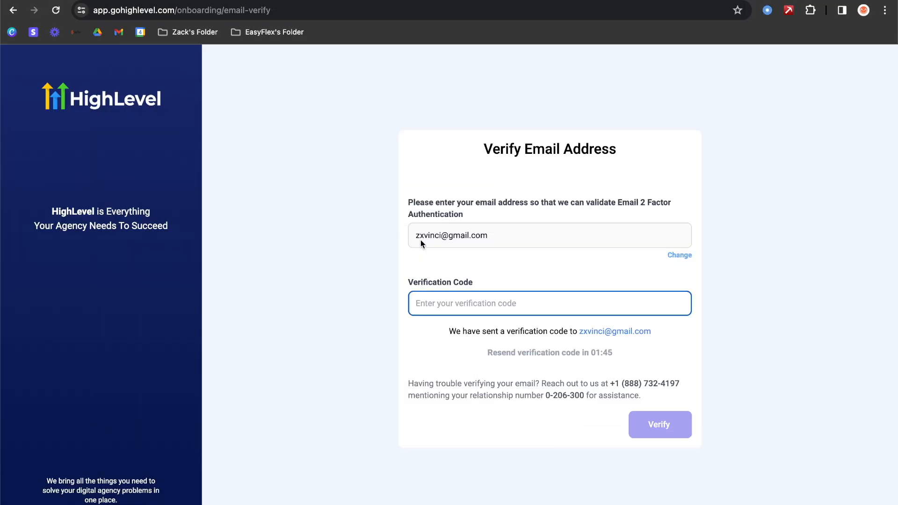
{"action": "key", "text": "super+v"}
{"action": "left_click", "coordinate": [660, 425]}
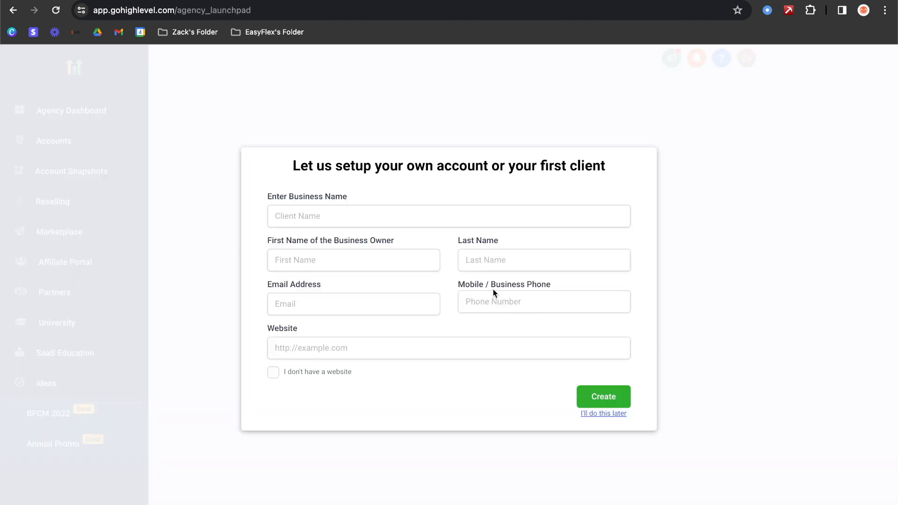
- Enter 'EasyFlex' as the business name, keep 'I don't have a website' ticked, and submit the form
{"action": "left_click", "coordinate": [312, 213]}
{"action": "type", "text": "Eas"}
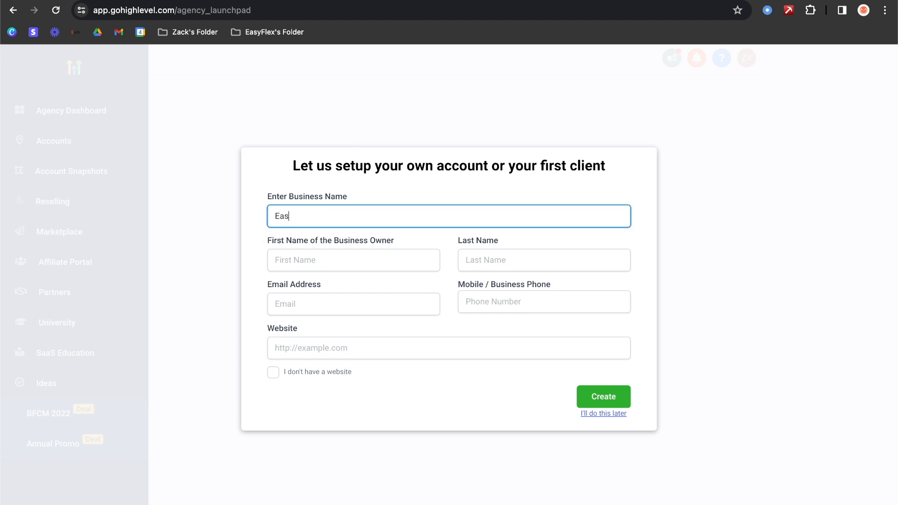
{"action": "type", "text": "yFlex Studios"}
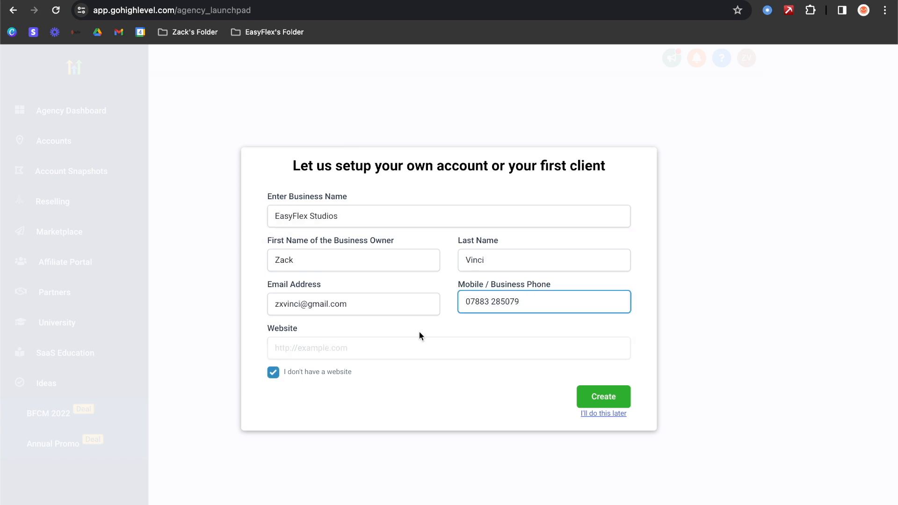
{"action": "left_click", "coordinate": [361, 338]}
{"action": "left_click", "coordinate": [274, 372]}
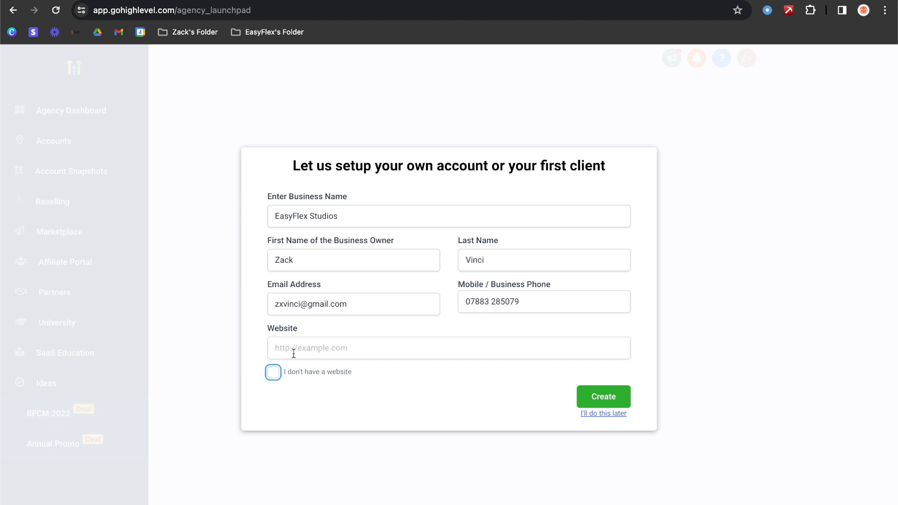
{"action": "left_click", "coordinate": [293, 354]}
{"action": "left_click", "coordinate": [273, 372]}
{"action": "left_click", "coordinate": [613, 402]}
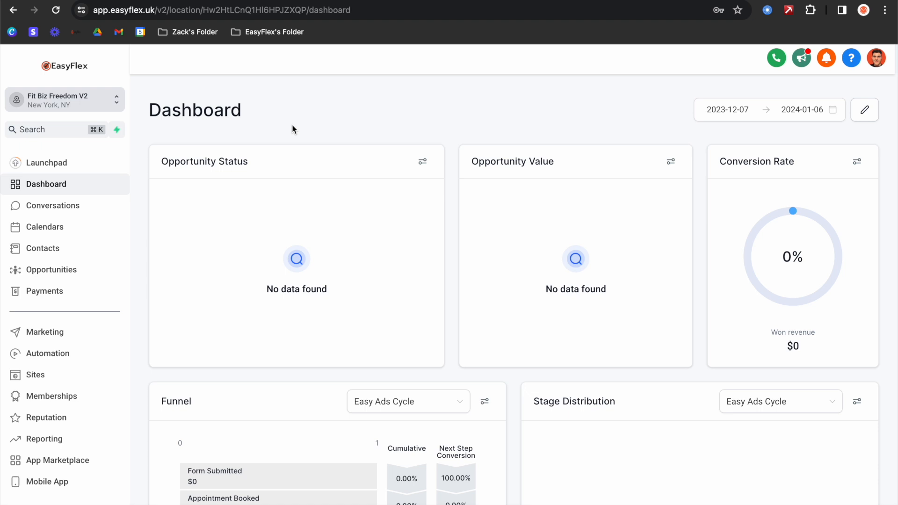
- Switch to Agency View and look over the Easy Gym Leads, EasyFlex and Fit Biz Freedom sub-accounts
{"action": "left_click", "coordinate": [112, 106]}
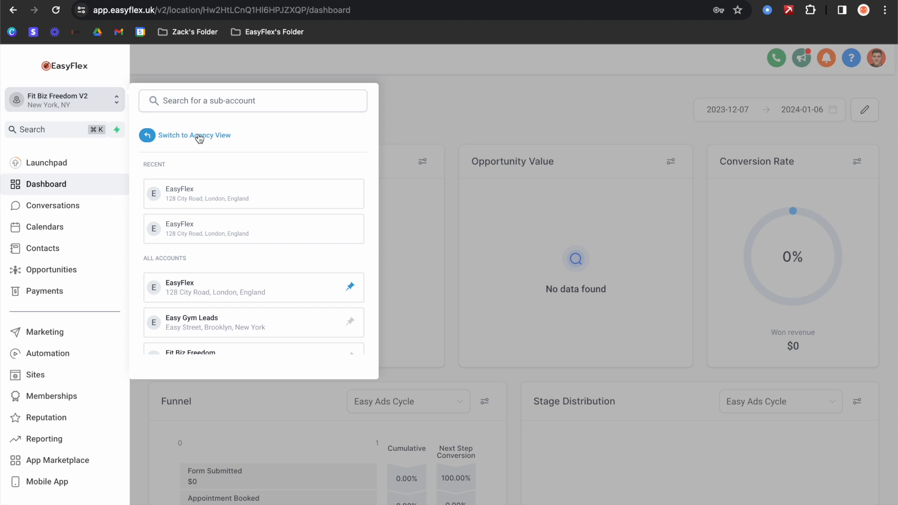
{"action": "left_click", "coordinate": [173, 137]}
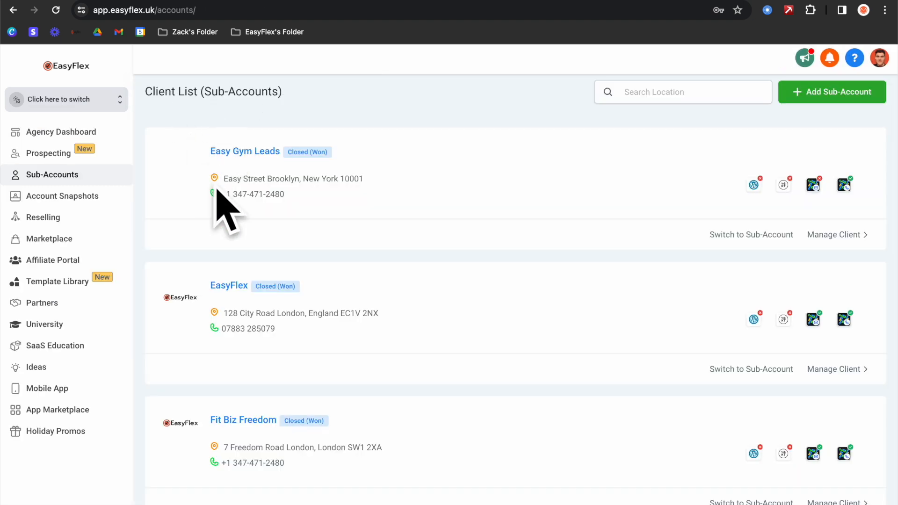
{"action": "scroll", "coordinate": [218, 195], "scroll_direction": "down", "scroll_amount": 2}
{"action": "scroll", "coordinate": [218, 194], "scroll_direction": "up", "scroll_amount": 2}
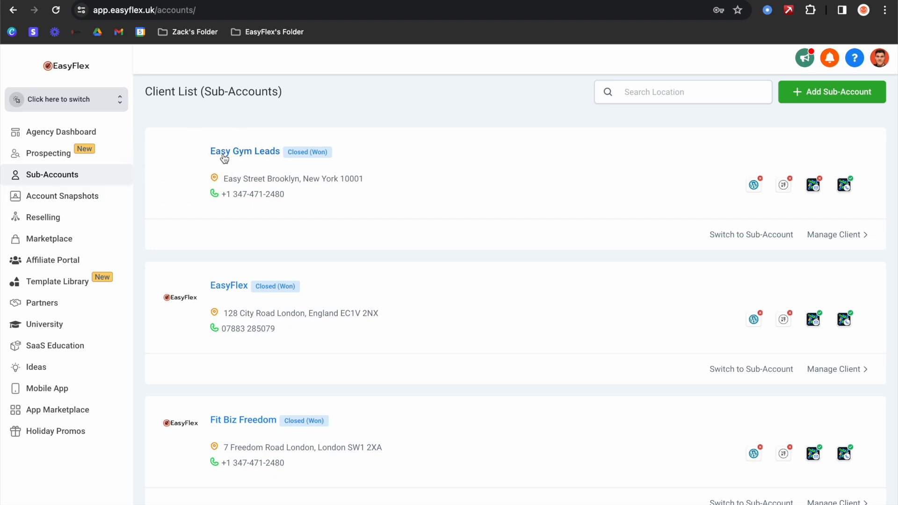
- Browse Imported Snapshots and My Snapshots, then open agency Settings on My Profile
{"action": "left_click", "coordinate": [60, 196]}
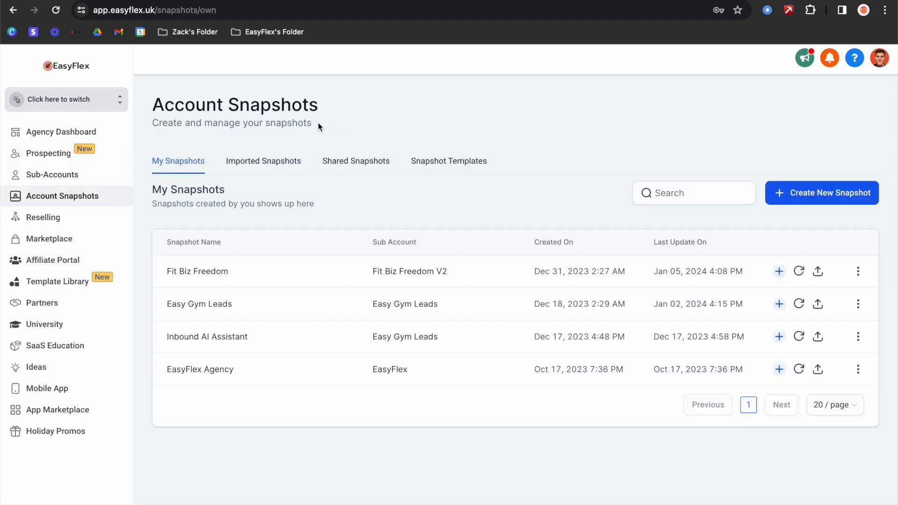
{"action": "left_click", "coordinate": [256, 163]}
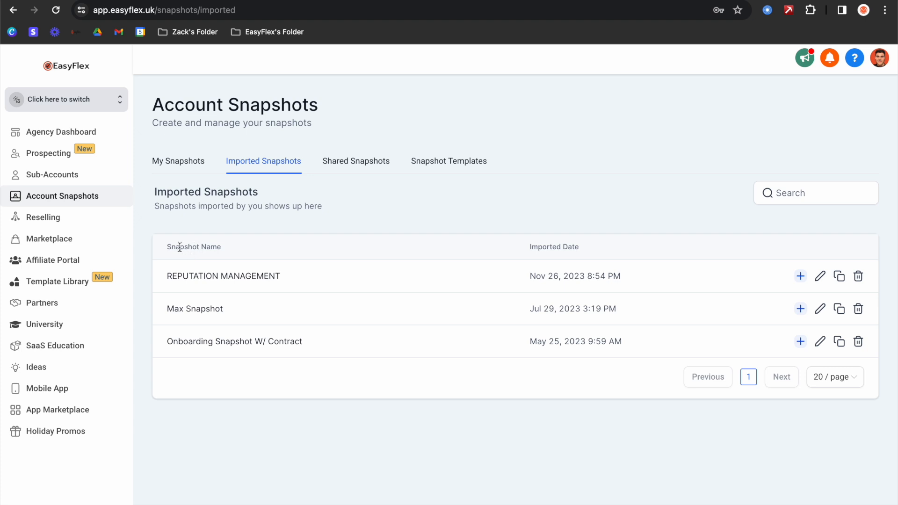
{"action": "left_click_drag", "start_coordinate": [171, 248], "coordinate": [236, 250]}
{"action": "left_click", "coordinate": [231, 250]}
{"action": "left_click", "coordinate": [181, 163]}
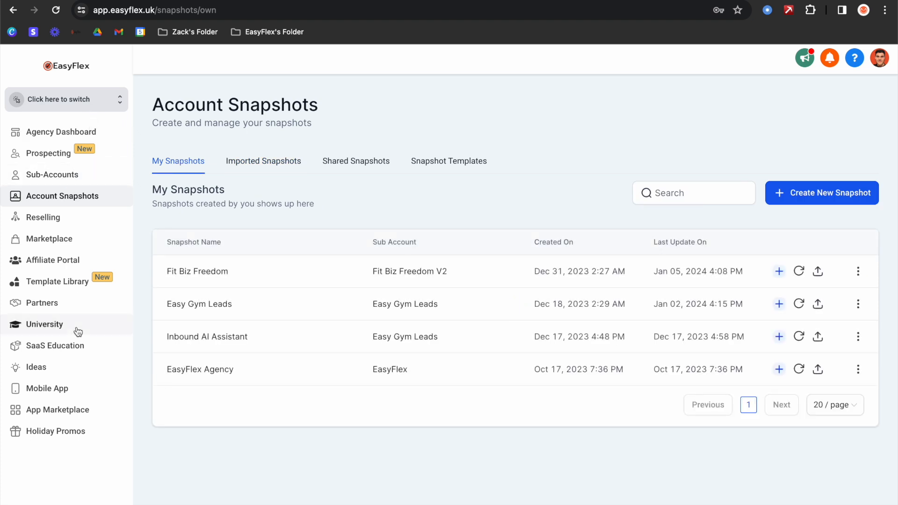
{"action": "left_click", "coordinate": [75, 473]}
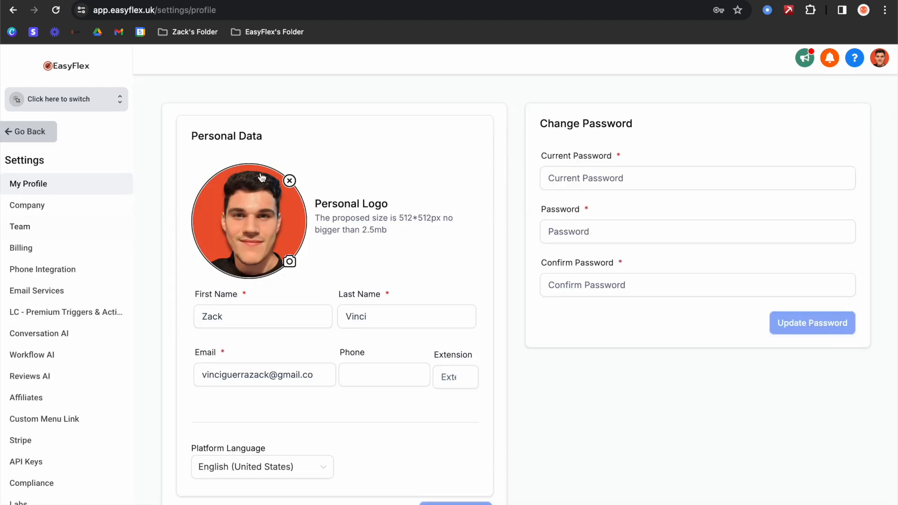
- Review the Company, Phone Integration and Email Services settings, then return to the Agency Dashboard
{"action": "left_click", "coordinate": [48, 215]}
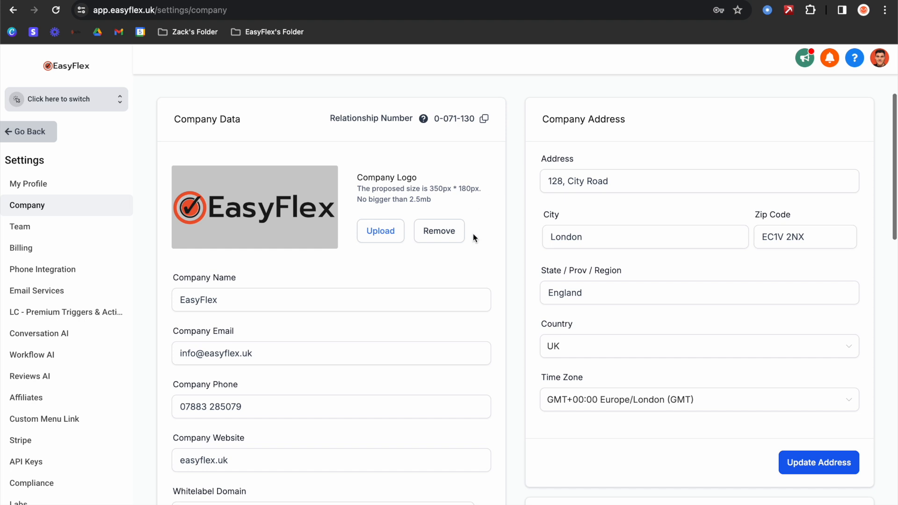
{"action": "scroll", "coordinate": [472, 238], "scroll_direction": "down", "scroll_amount": 6}
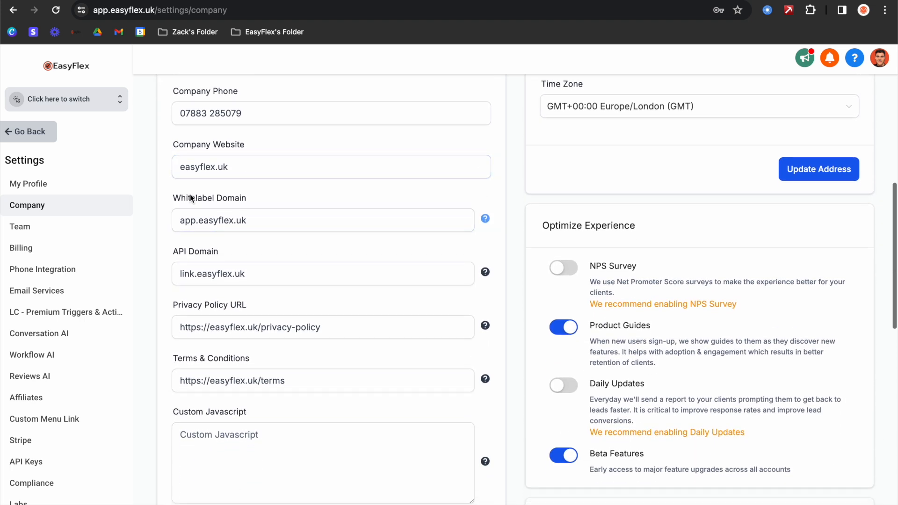
{"action": "scroll", "coordinate": [243, 173], "scroll_direction": "down", "scroll_amount": 1}
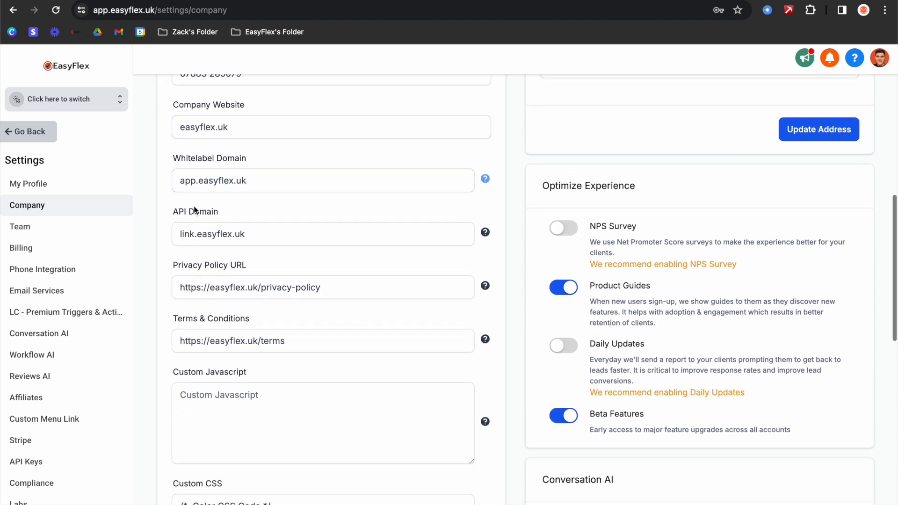
{"action": "scroll", "coordinate": [226, 206], "scroll_direction": "down", "scroll_amount": 2}
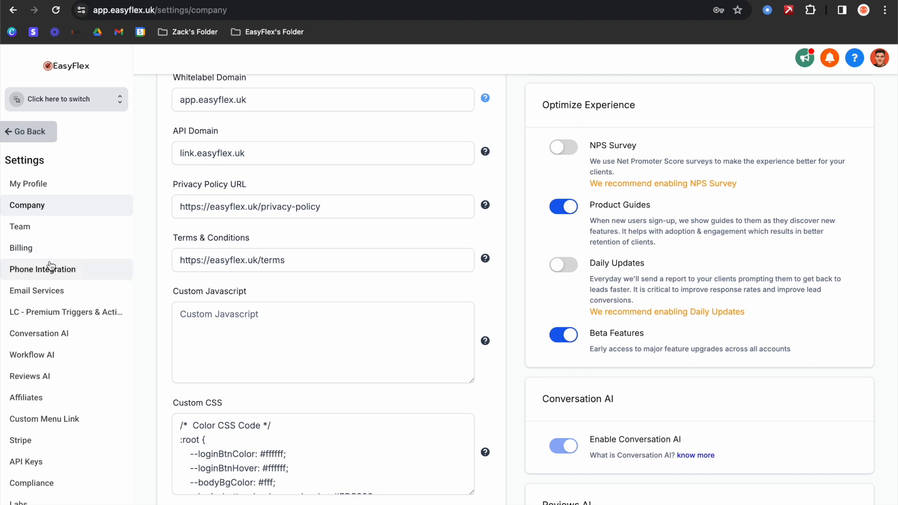
{"action": "left_click", "coordinate": [47, 269]}
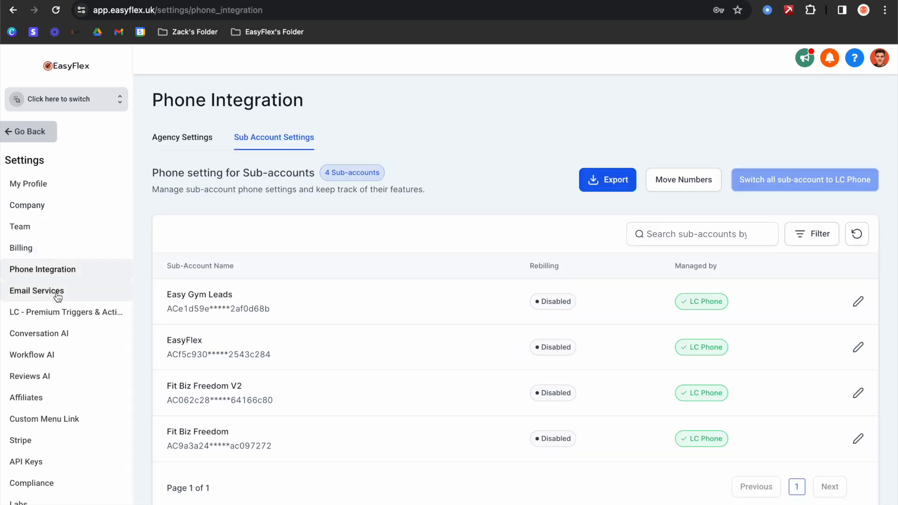
{"action": "left_click", "coordinate": [57, 292]}
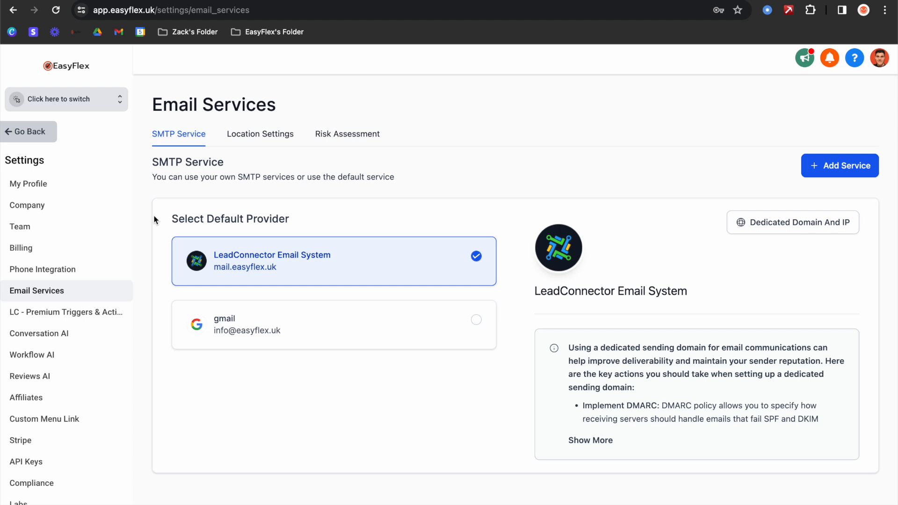
{"action": "left_click", "coordinate": [34, 145]}
- Pick Fit Biz Freedom V2 from the sub-account switcher to open its dashboard
{"action": "left_click", "coordinate": [79, 101]}
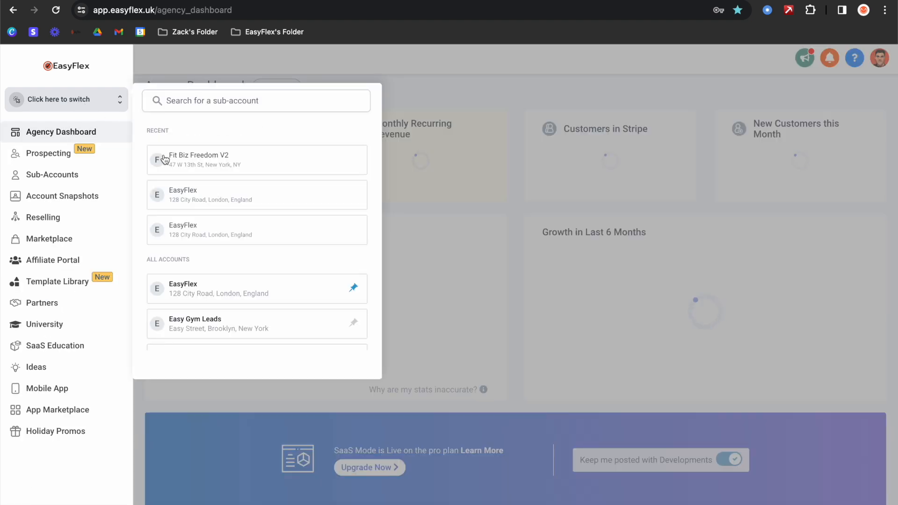
{"action": "left_click", "coordinate": [214, 158]}
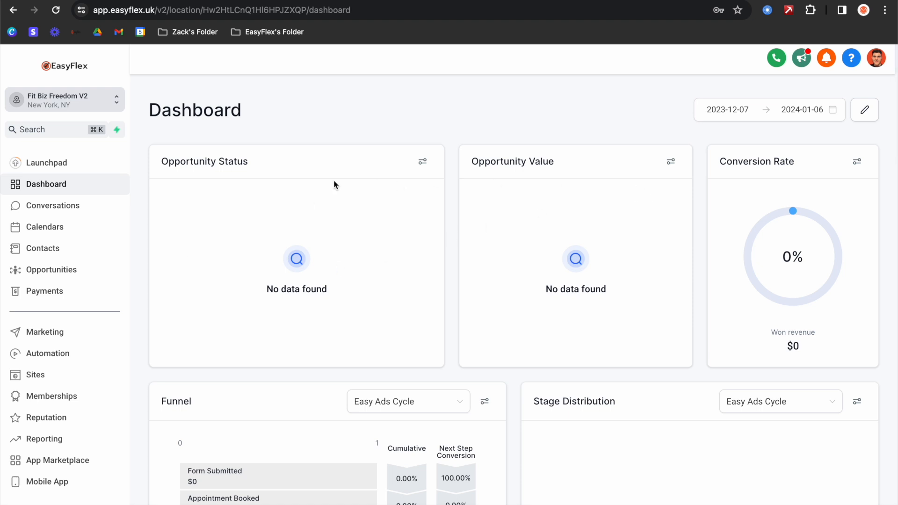
{"action": "left_click_drag", "start_coordinate": [161, 162], "coordinate": [246, 165]}
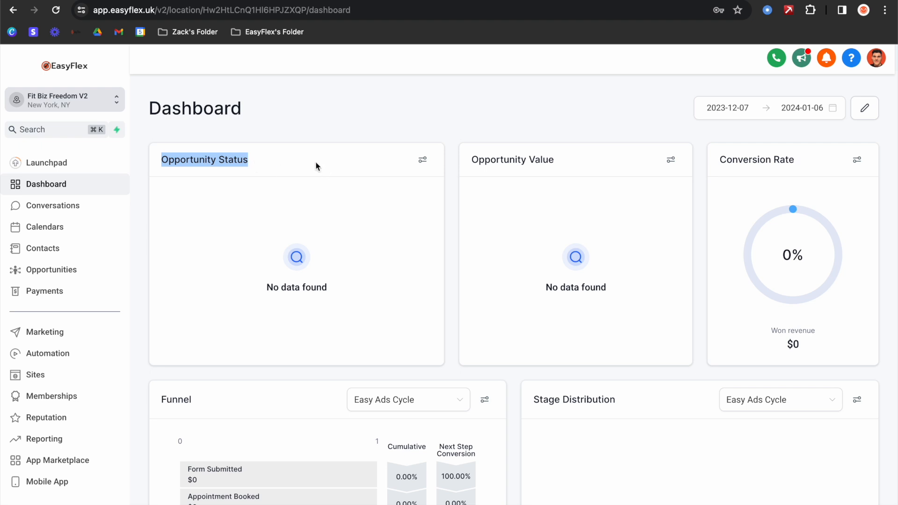
{"action": "left_click", "coordinate": [77, 270]}
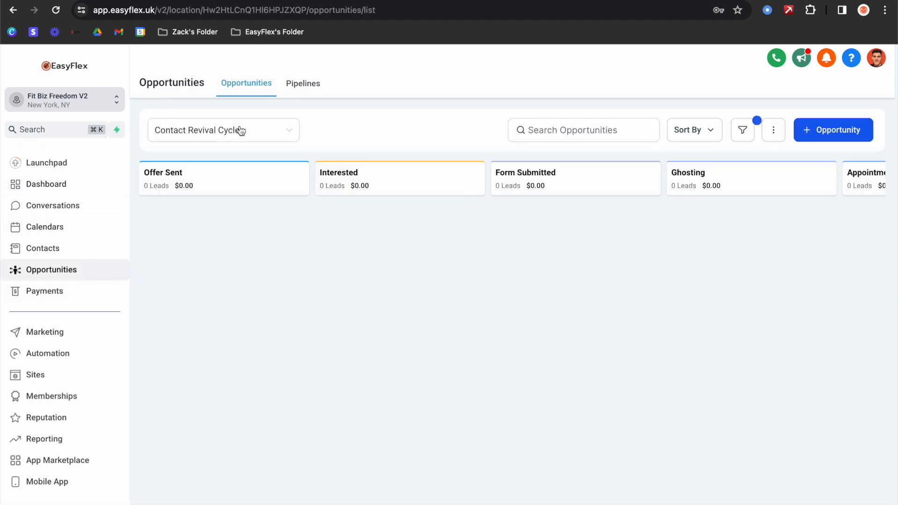
{"action": "left_click", "coordinate": [253, 131]}
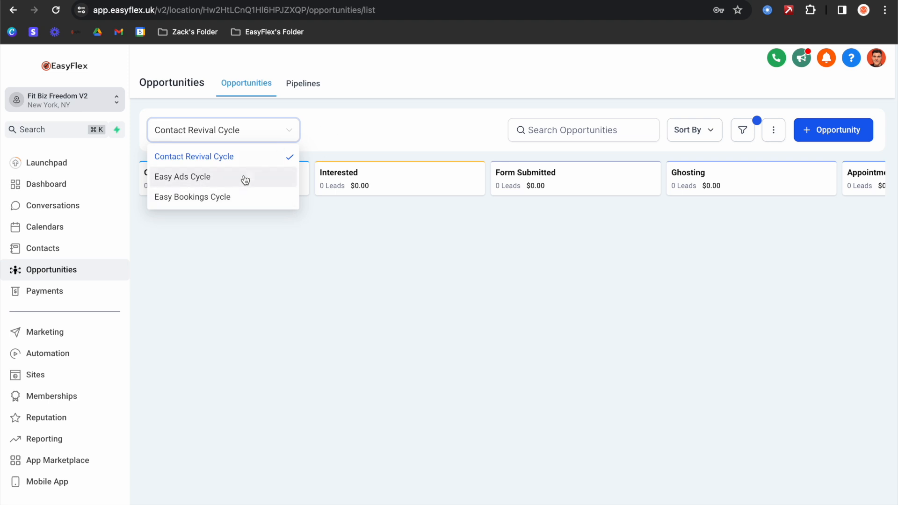
{"action": "left_click", "coordinate": [186, 180]}
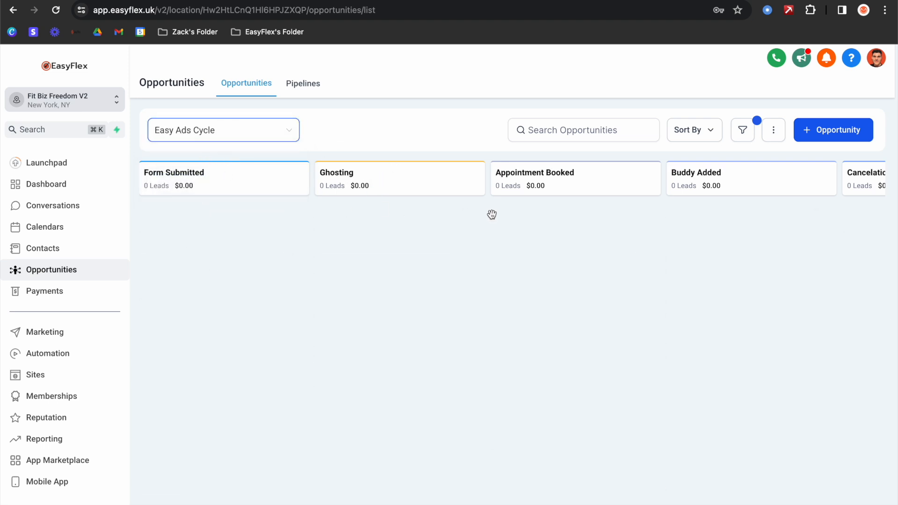
{"action": "scroll", "coordinate": [491, 213], "scroll_direction": "right", "scroll_amount": 10}
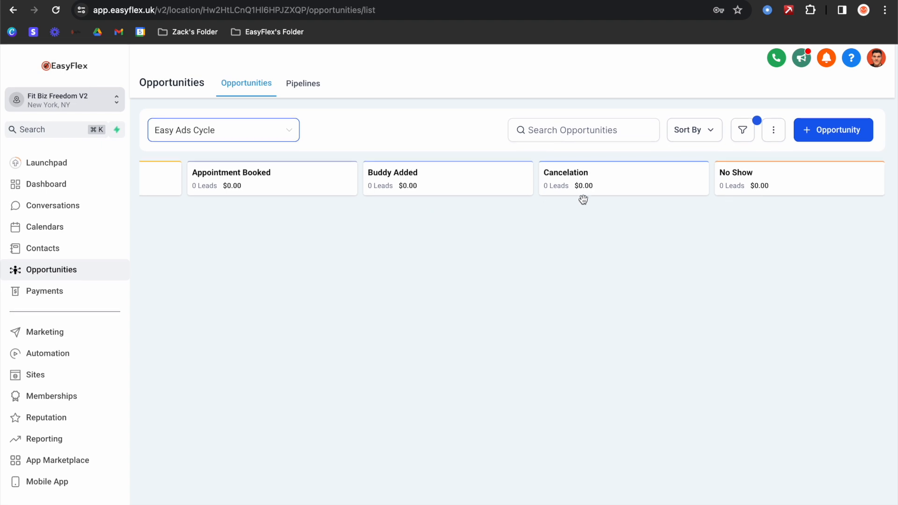
{"action": "scroll", "coordinate": [581, 198], "scroll_direction": "right", "scroll_amount": 5}
{"action": "left_click", "coordinate": [89, 193]}
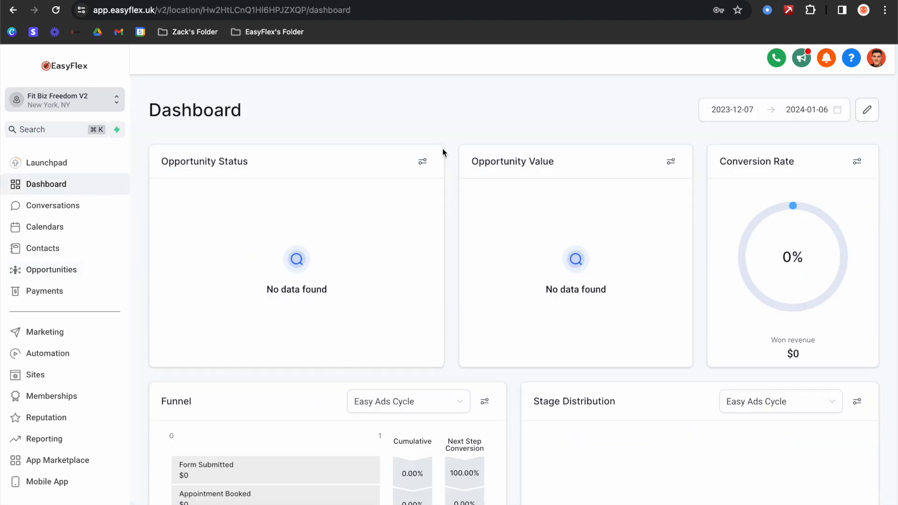
- Apply a new reporting date range and scan the report cards, noting the empty Opportunity Value card
{"action": "left_click", "coordinate": [838, 109]}
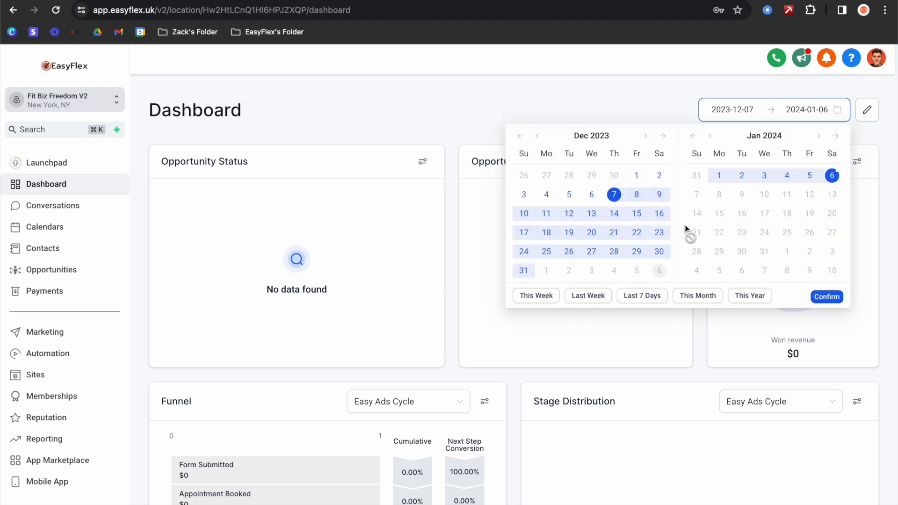
{"action": "left_click", "coordinate": [686, 294]}
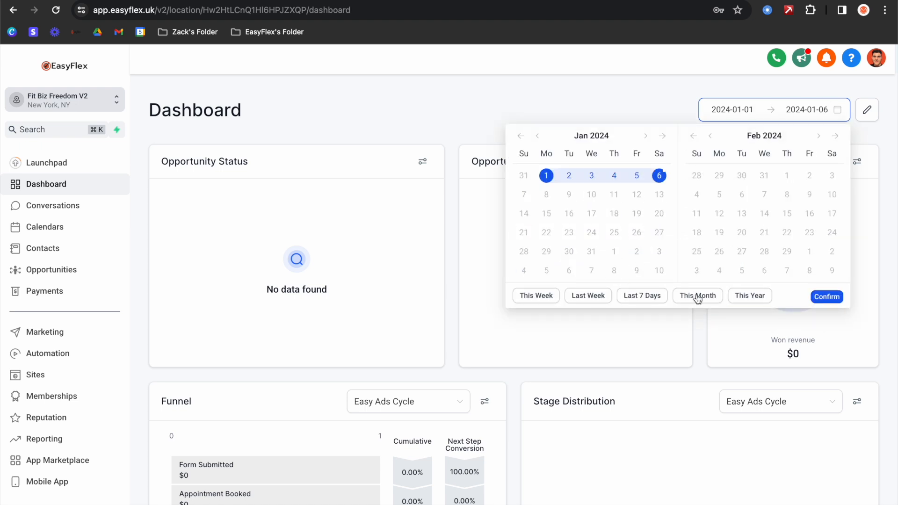
{"action": "left_click", "coordinate": [688, 295]}
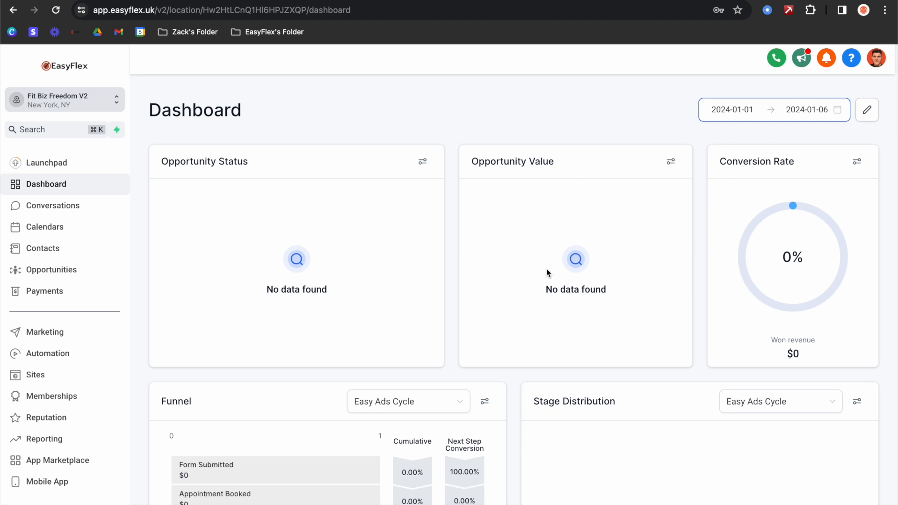
{"action": "scroll", "coordinate": [547, 273], "scroll_direction": "down", "scroll_amount": 2}
{"action": "triple_click", "coordinate": [610, 247]}
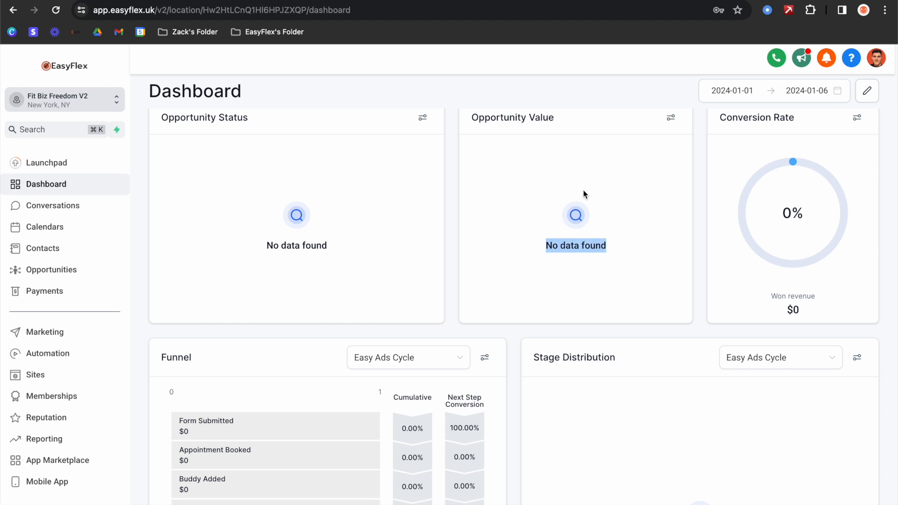
{"action": "left_click", "coordinate": [582, 192]}
{"action": "scroll", "coordinate": [481, 200], "scroll_direction": "down", "scroll_amount": 5}
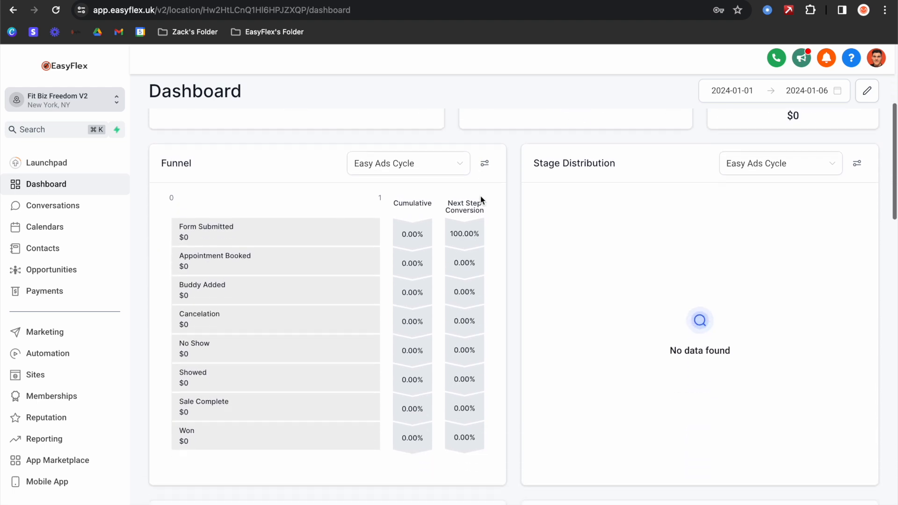
{"action": "scroll", "coordinate": [474, 202], "scroll_direction": "up", "scroll_amount": 1}
{"action": "scroll", "coordinate": [457, 208], "scroll_direction": "down", "scroll_amount": 6}
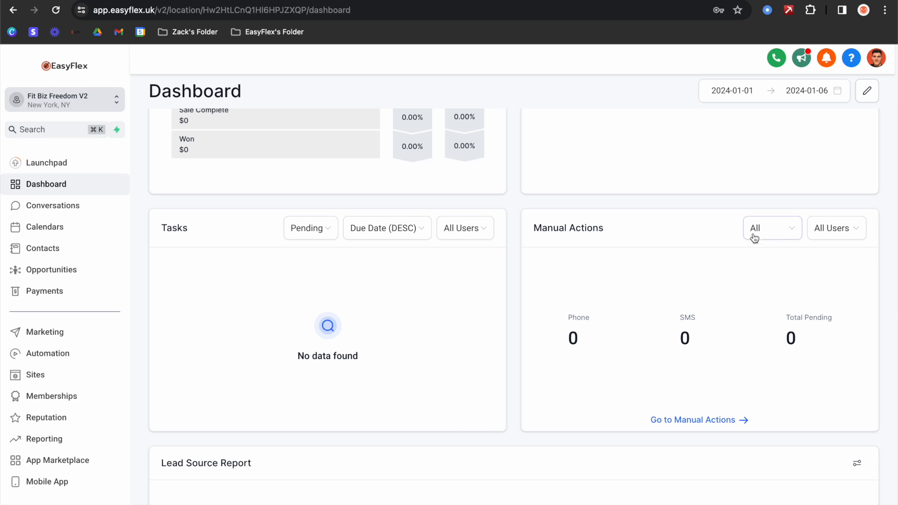
- Filter Manual Actions to one team member, leave the type at All, and scroll the cards
{"action": "left_click", "coordinate": [842, 233]}
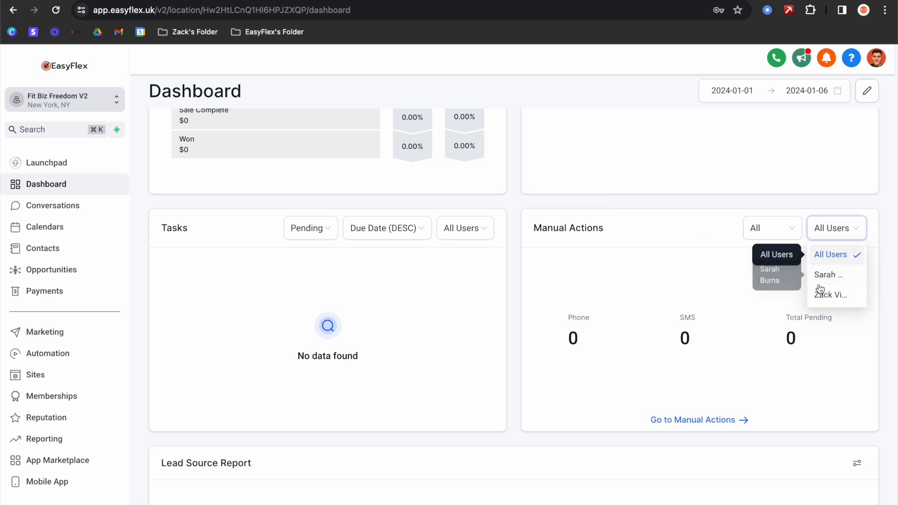
{"action": "left_click", "coordinate": [841, 303]}
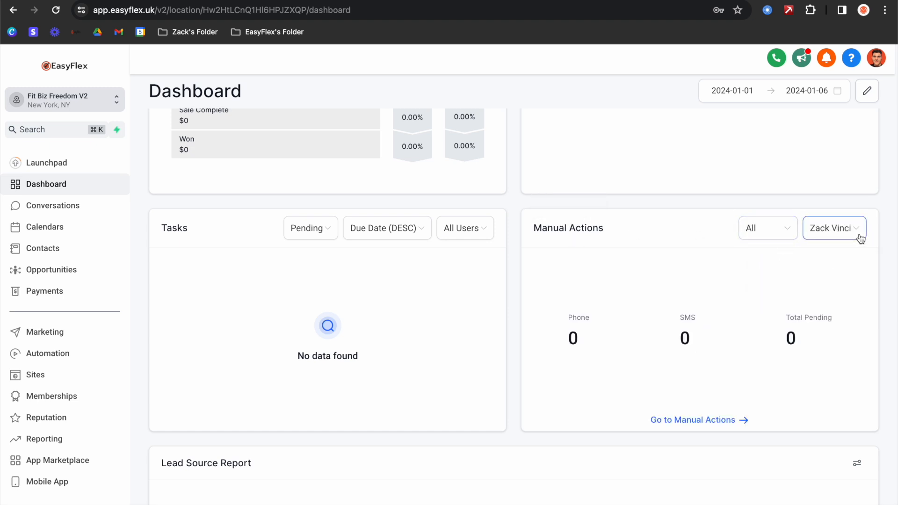
{"action": "left_click", "coordinate": [770, 234]}
{"action": "left_click", "coordinate": [771, 234]}
{"action": "scroll", "coordinate": [659, 234], "scroll_direction": "down", "scroll_amount": 10}
{"action": "scroll", "coordinate": [433, 287], "scroll_direction": "up", "scroll_amount": 4}
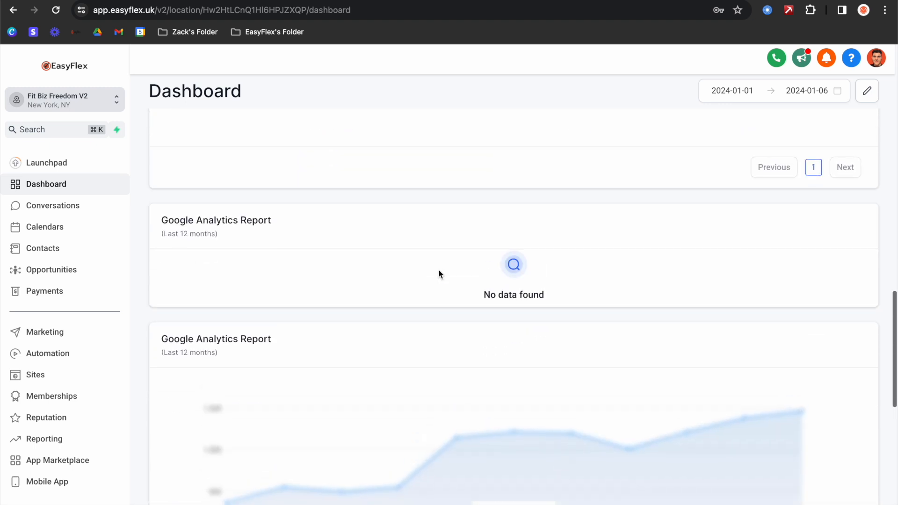
{"action": "scroll", "coordinate": [374, 378], "scroll_direction": "down", "scroll_amount": 10}
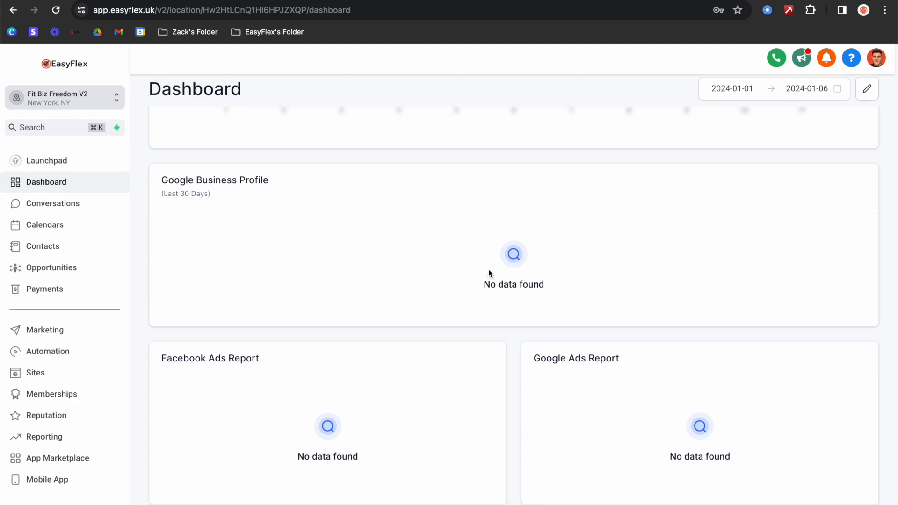
{"action": "scroll", "coordinate": [574, 320], "scroll_direction": "up", "scroll_amount": 7}
{"action": "scroll", "coordinate": [574, 320], "scroll_direction": "up", "scroll_amount": 15}
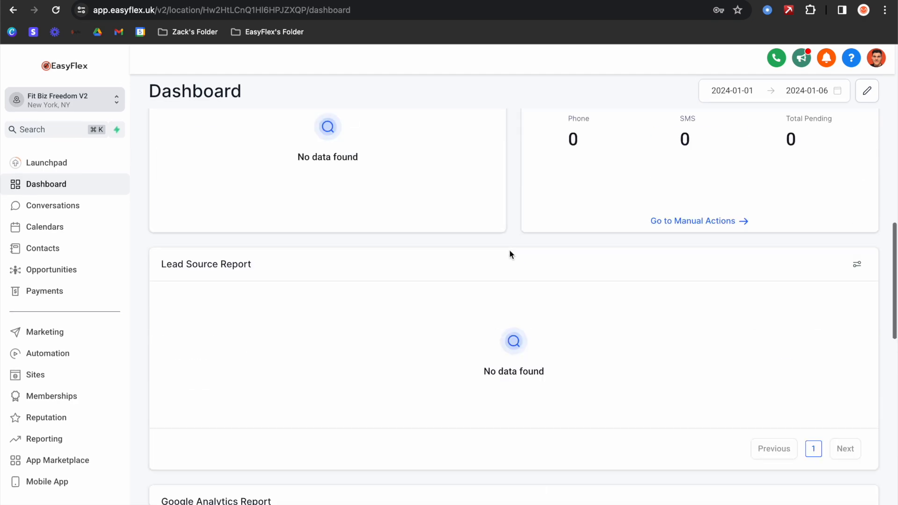
{"action": "scroll", "coordinate": [458, 246], "scroll_direction": "up", "scroll_amount": 3}
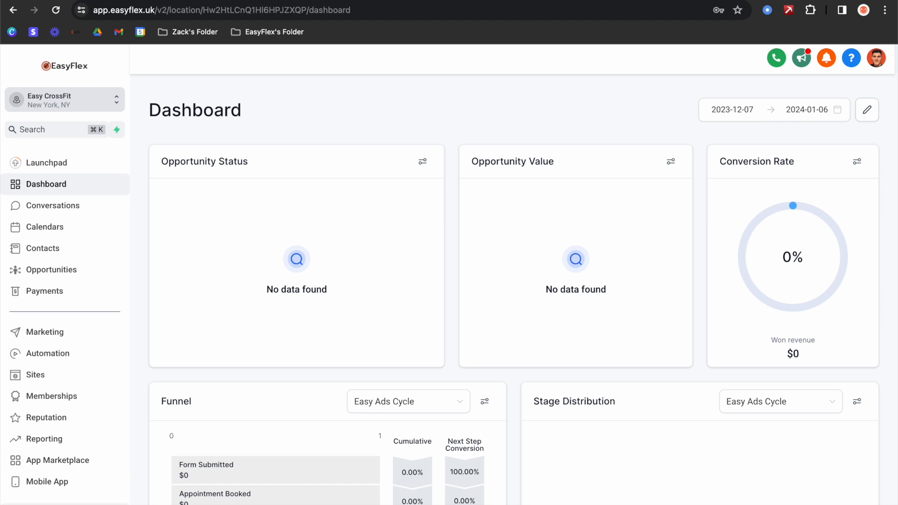
- Open Settings to show Easy CrossFit's Business Profile, with legal name Easy CrossFit LLC
{"action": "left_click", "coordinate": [65, 504]}
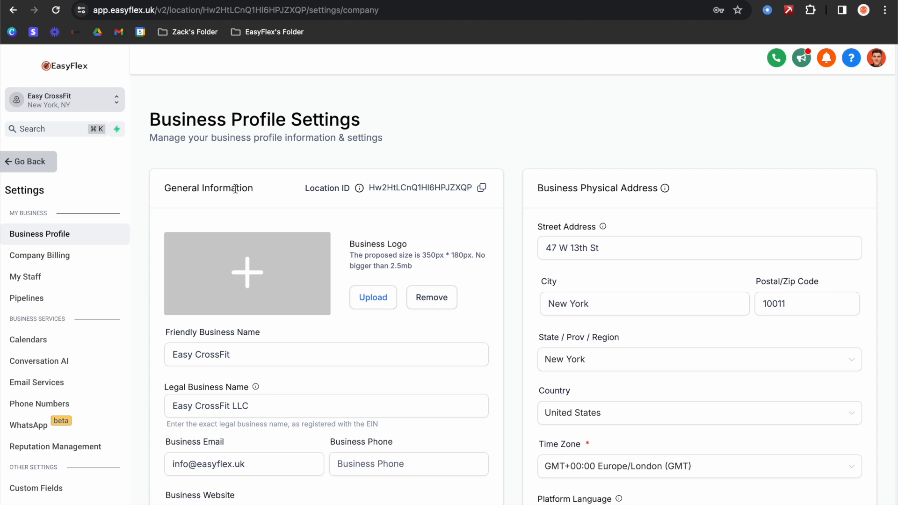
- Review the Friendly Business Name, Legal Business Name and Business Email, finding Business Phone empty
{"action": "scroll", "coordinate": [303, 241], "scroll_direction": "down", "scroll_amount": 2}
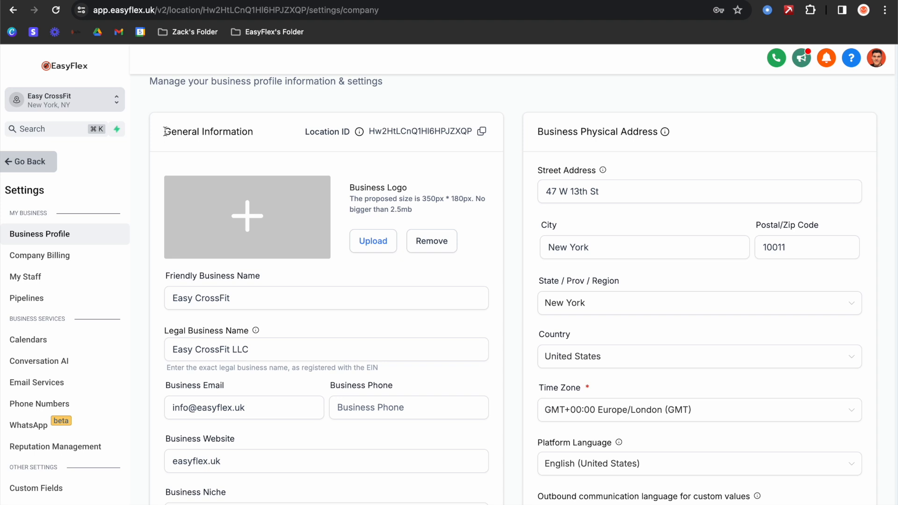
{"action": "left_click_drag", "start_coordinate": [164, 131], "coordinate": [255, 134]}
{"action": "scroll", "coordinate": [279, 162], "scroll_direction": "down", "scroll_amount": 1}
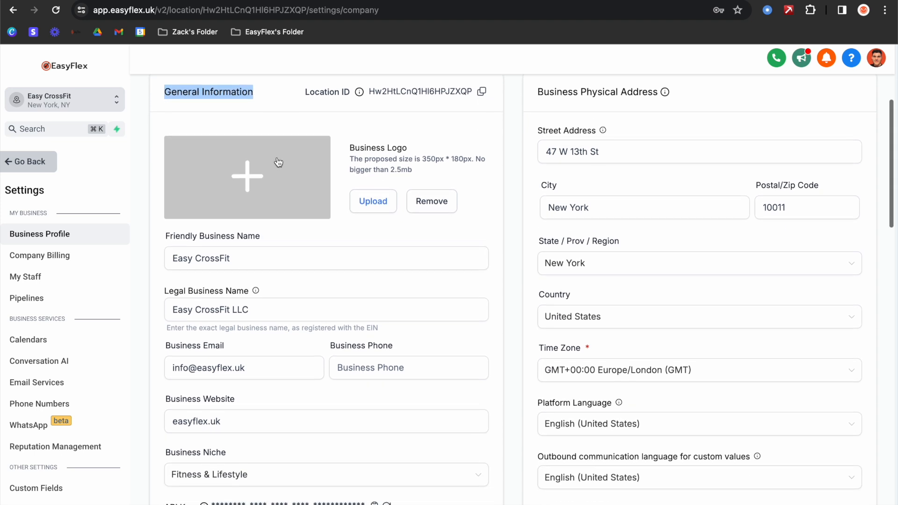
{"action": "scroll", "coordinate": [371, 200], "scroll_direction": "up", "scroll_amount": 2}
{"action": "scroll", "coordinate": [353, 301], "scroll_direction": "down", "scroll_amount": 2}
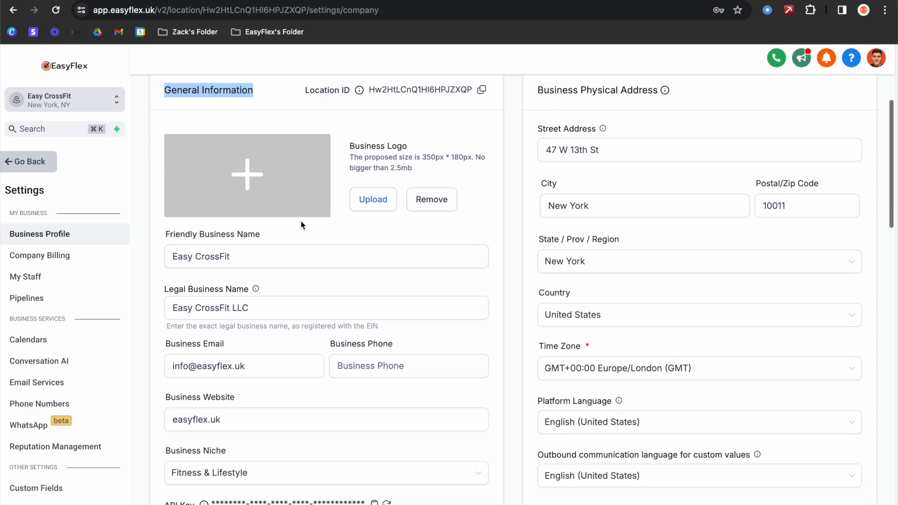
{"action": "scroll", "coordinate": [302, 221], "scroll_direction": "down", "scroll_amount": 1}
{"action": "left_click", "coordinate": [251, 241]}
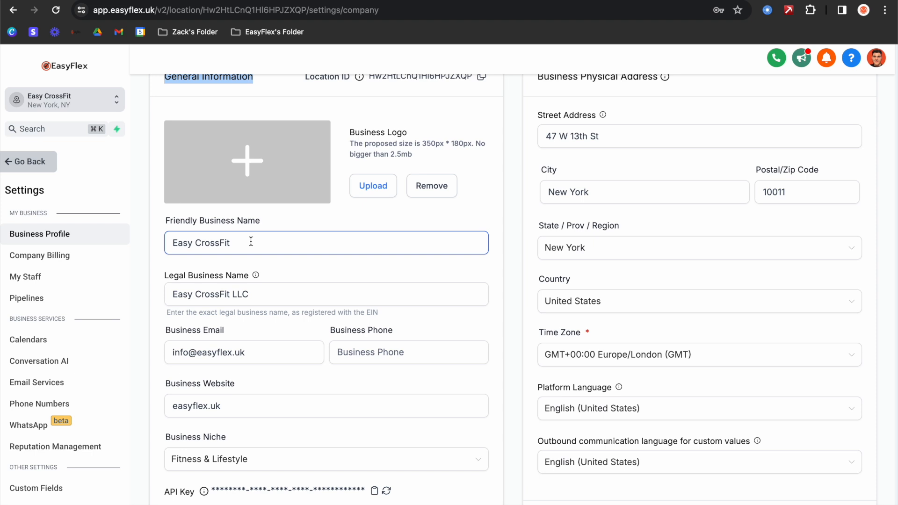
{"action": "left_click", "coordinate": [277, 289]}
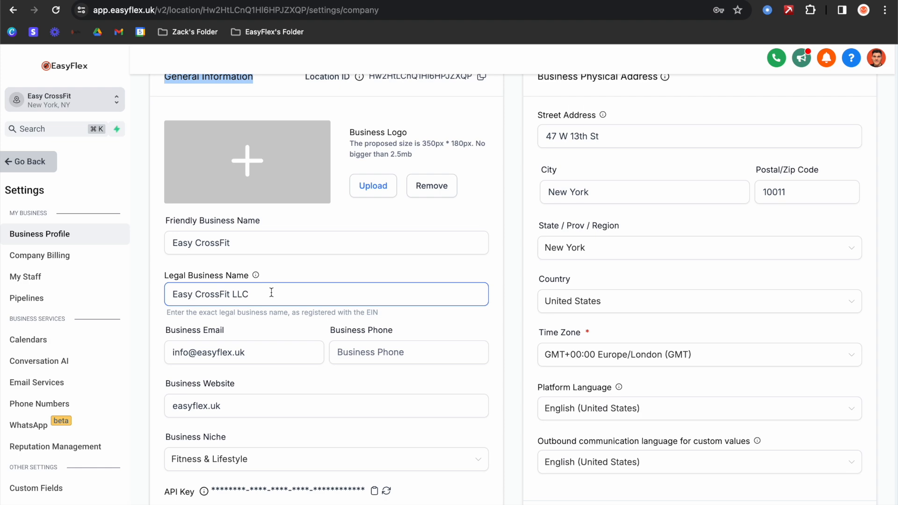
{"action": "scroll", "coordinate": [271, 292], "scroll_direction": "down", "scroll_amount": 3}
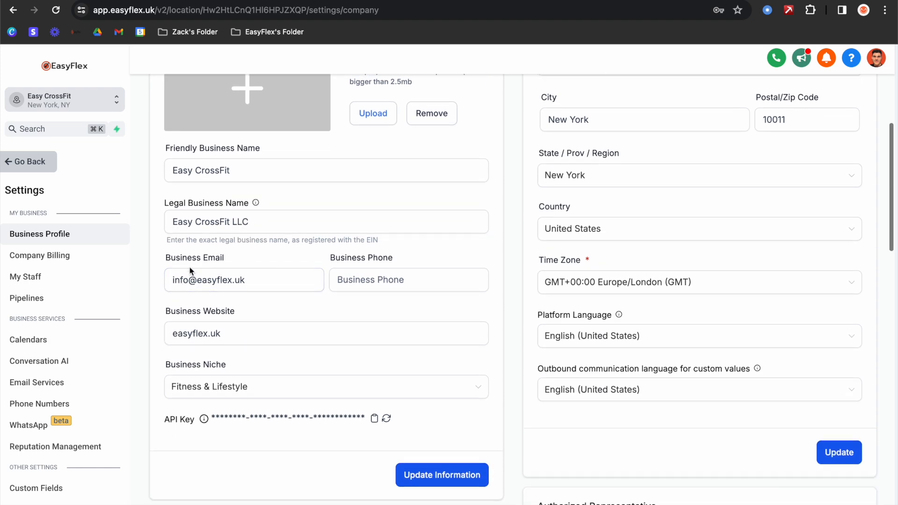
{"action": "left_click", "coordinate": [213, 271]}
{"action": "left_click", "coordinate": [377, 283]}
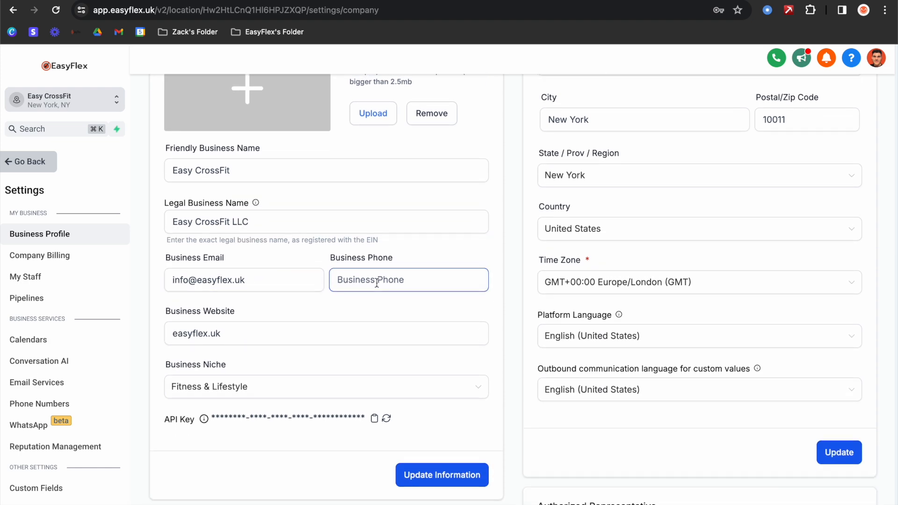
- Paste the representative's phone number into Business Phone and save the general information
{"action": "scroll", "coordinate": [376, 282], "scroll_direction": "down", "scroll_amount": 6}
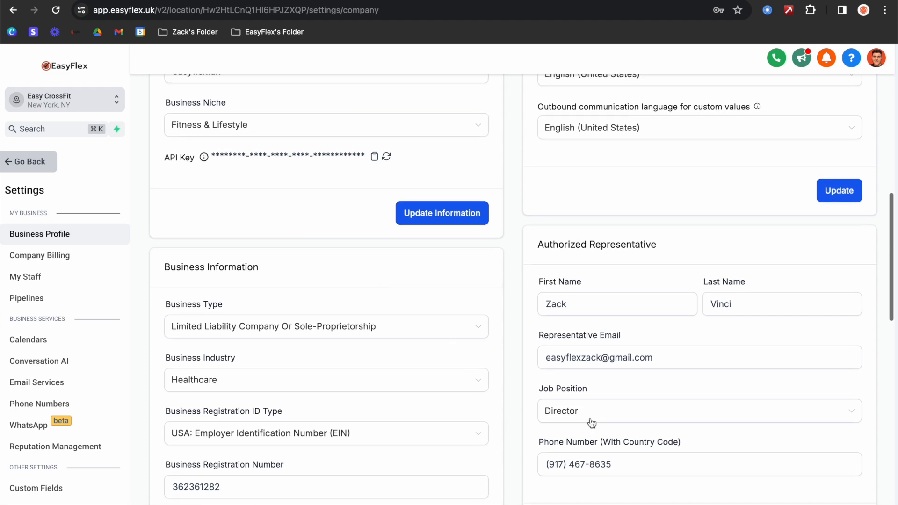
{"action": "left_click_drag", "start_coordinate": [633, 465], "coordinate": [541, 465]}
{"action": "key", "text": "ctrl+c"}
{"action": "scroll", "coordinate": [384, 262], "scroll_direction": "up", "scroll_amount": 2}
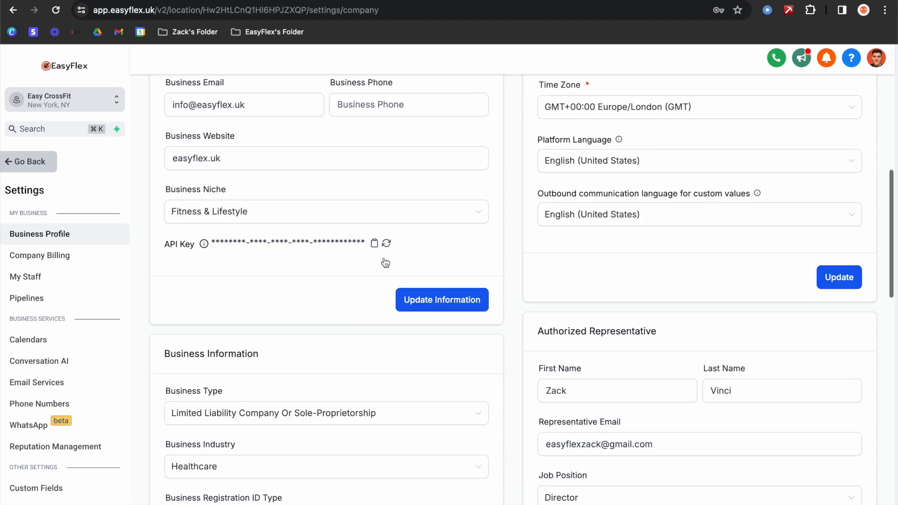
{"action": "scroll", "coordinate": [384, 263], "scroll_direction": "up", "scroll_amount": 4}
{"action": "left_click", "coordinate": [343, 298]}
{"action": "key", "text": "ctrl+v"}
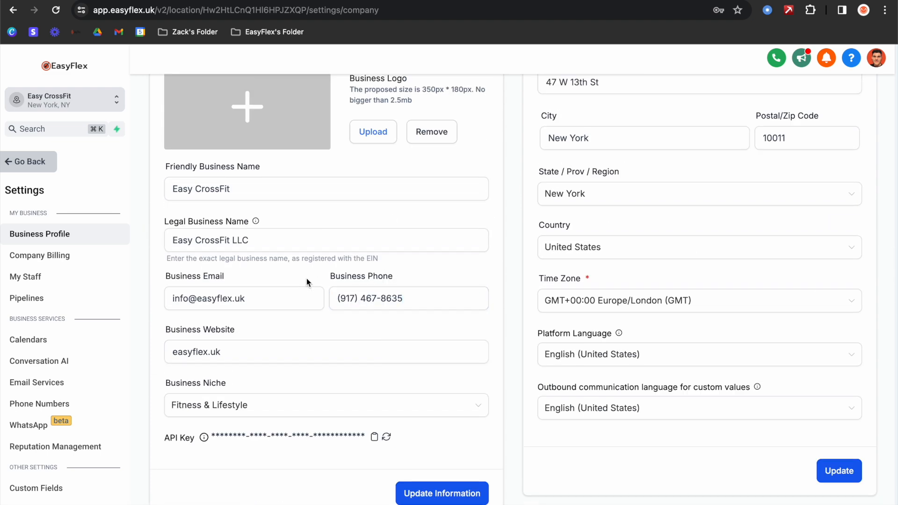
{"action": "scroll", "coordinate": [307, 279], "scroll_direction": "down", "scroll_amount": 1}
{"action": "left_click", "coordinate": [444, 438]}
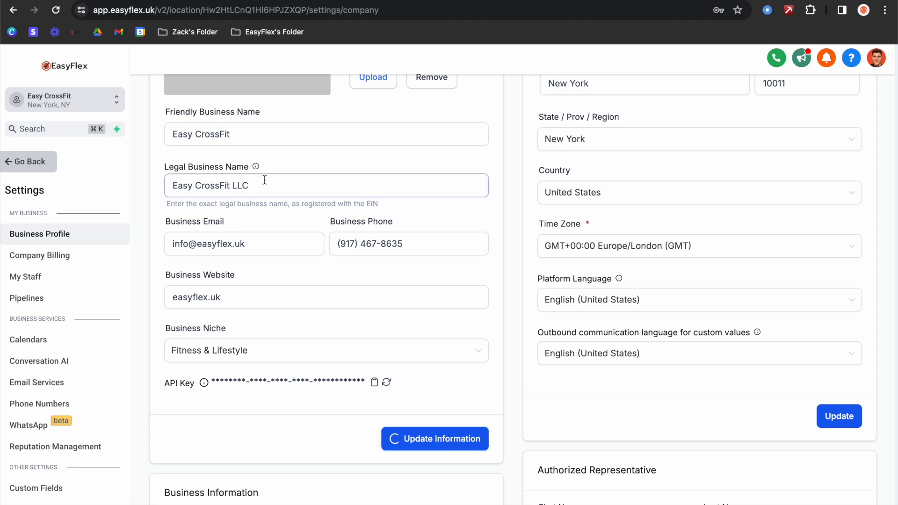
{"action": "left_click", "coordinate": [244, 296]}
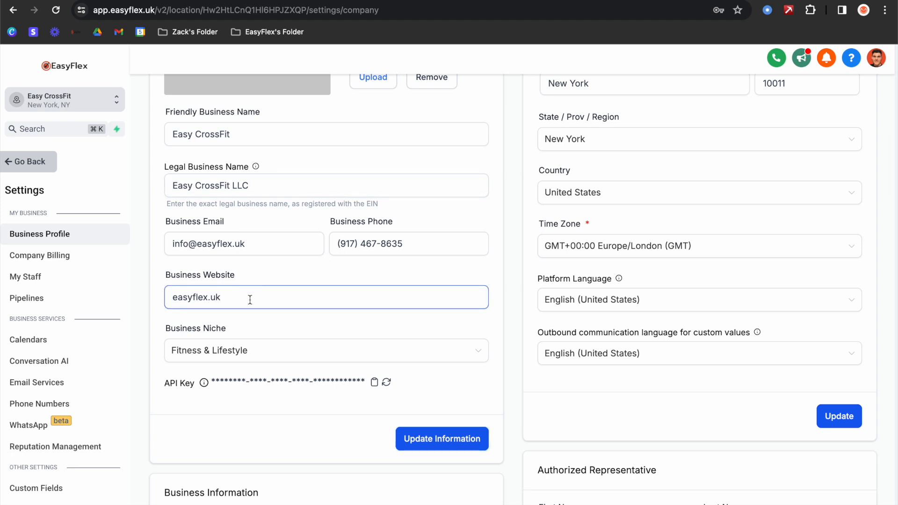
{"action": "scroll", "coordinate": [250, 300], "scroll_direction": "down", "scroll_amount": 2}
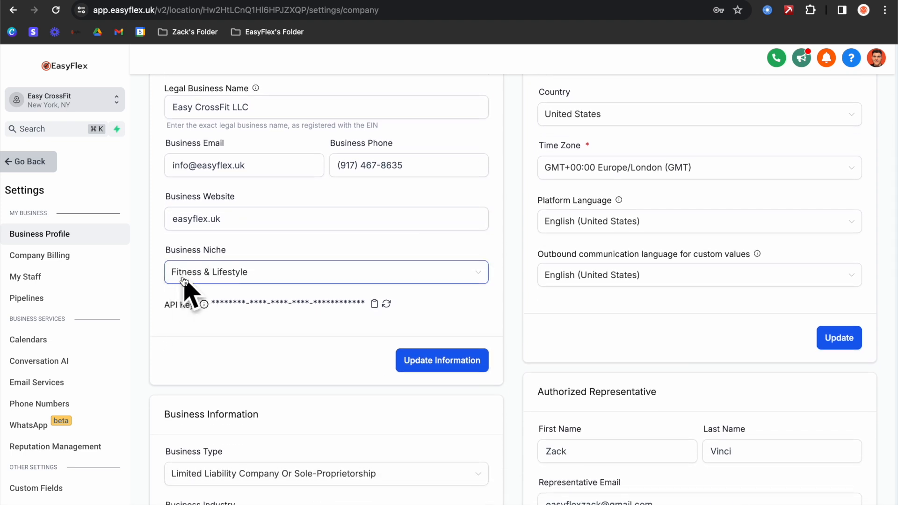
- Verify the Street Address and other address fields, resave the general information, then reach Business Information
{"action": "scroll", "coordinate": [184, 280], "scroll_direction": "up", "scroll_amount": 6}
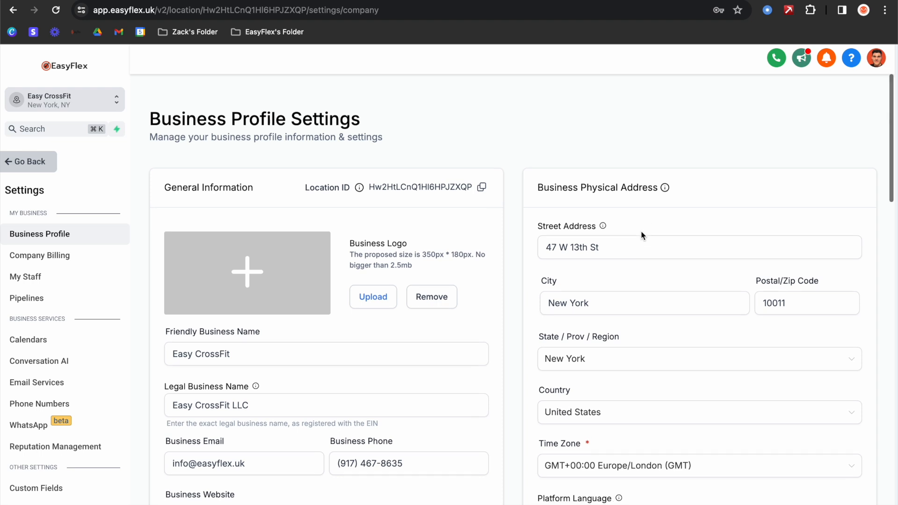
{"action": "scroll", "coordinate": [641, 231], "scroll_direction": "down", "scroll_amount": 1}
{"action": "left_click", "coordinate": [628, 201]}
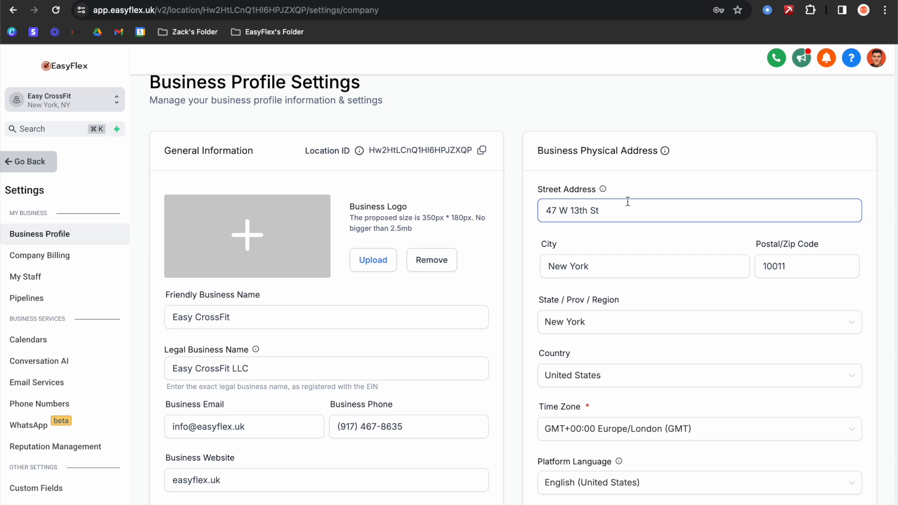
{"action": "scroll", "coordinate": [616, 219], "scroll_direction": "down", "scroll_amount": 3}
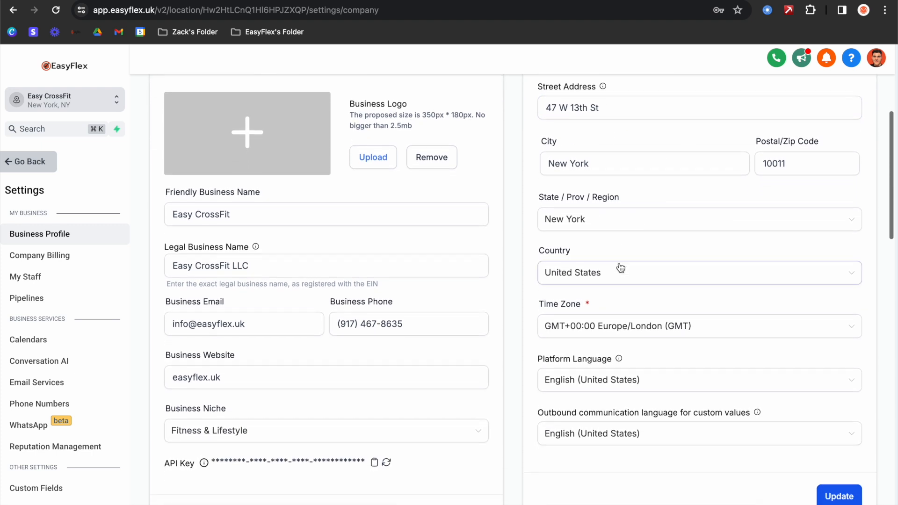
{"action": "scroll", "coordinate": [679, 252], "scroll_direction": "down", "scroll_amount": 1}
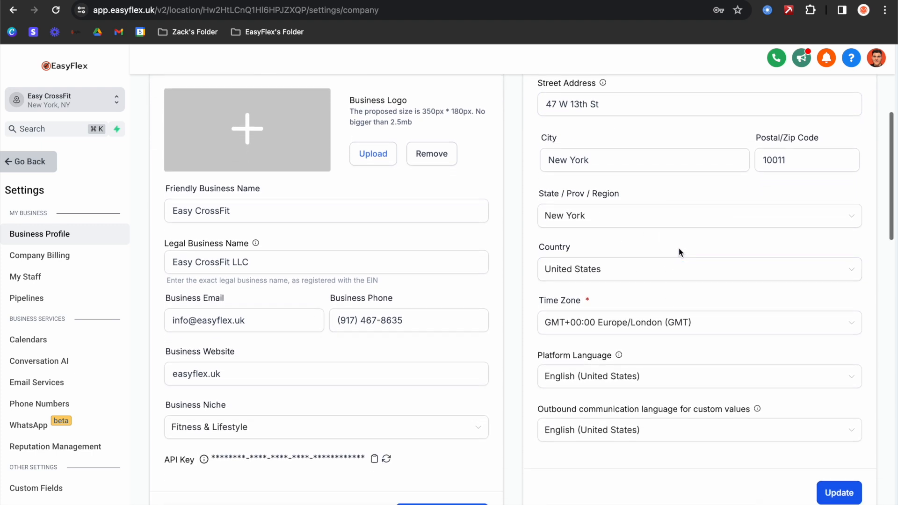
{"action": "scroll", "coordinate": [680, 252], "scroll_direction": "down", "scroll_amount": 3}
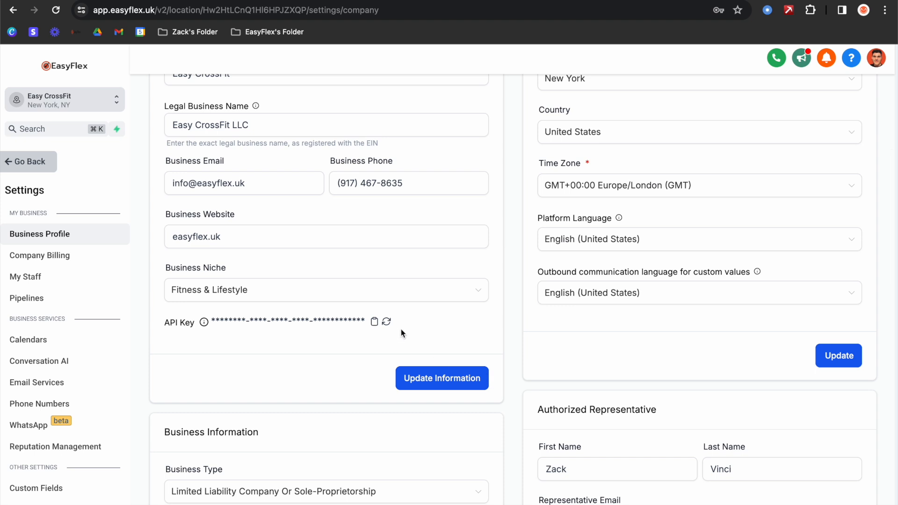
{"action": "left_click", "coordinate": [435, 378]}
{"action": "scroll", "coordinate": [451, 326], "scroll_direction": "down", "scroll_amount": 5}
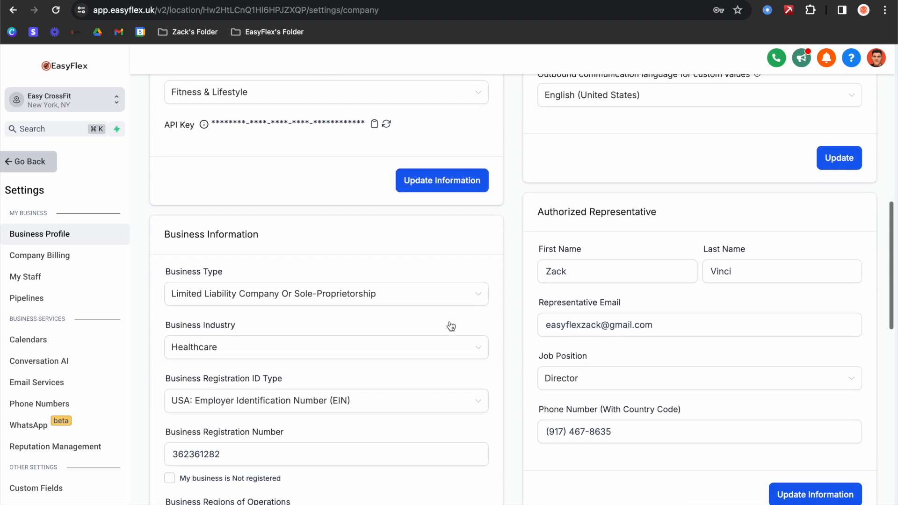
{"action": "scroll", "coordinate": [451, 326], "scroll_direction": "down", "scroll_amount": 3}
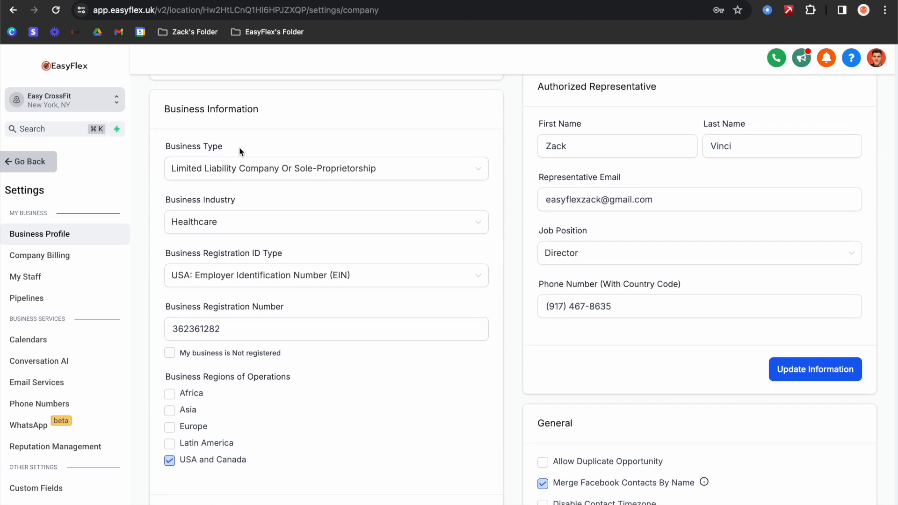
- Keep Limited Liability Company as business type and EIN as registration ID type, checking the registration number
{"action": "left_click", "coordinate": [234, 170]}
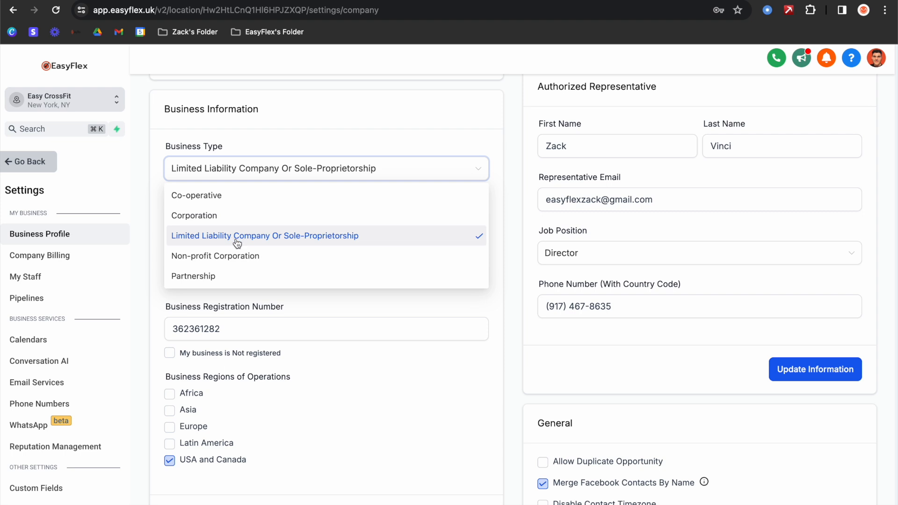
{"action": "left_click", "coordinate": [237, 237]}
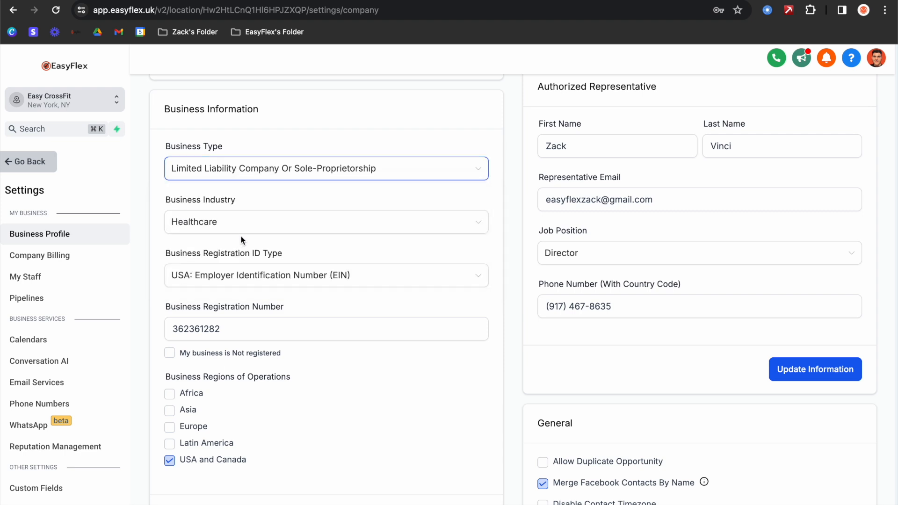
{"action": "left_click", "coordinate": [216, 280]}
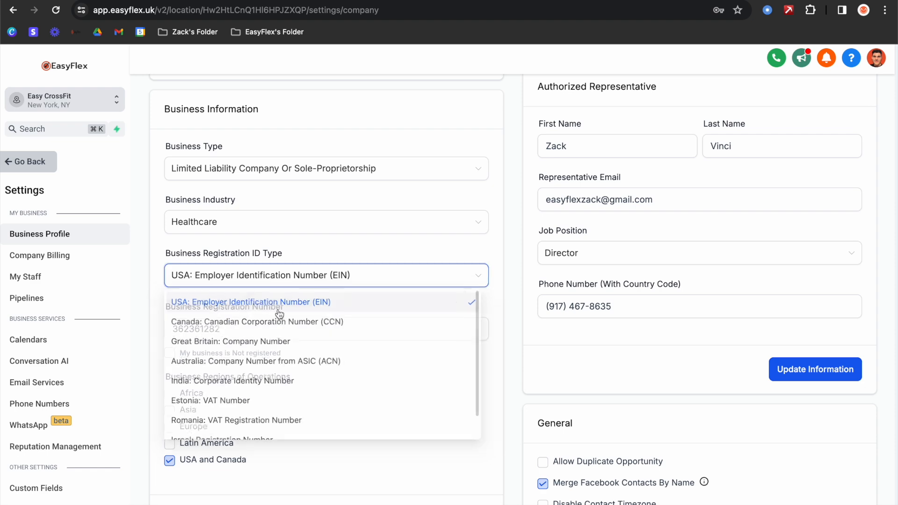
{"action": "left_click", "coordinate": [279, 303]}
{"action": "left_click_drag", "start_coordinate": [243, 327], "coordinate": [145, 332]}
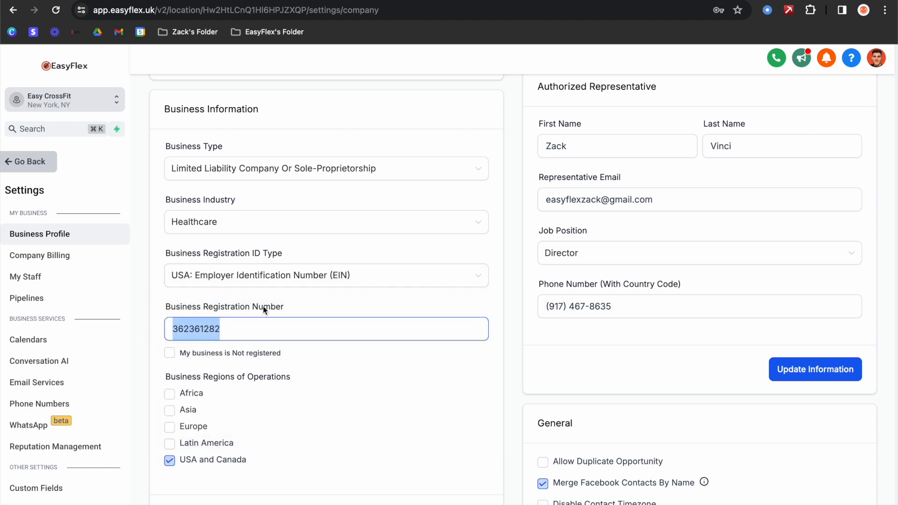
{"action": "left_click", "coordinate": [279, 297]}
{"action": "scroll", "coordinate": [199, 223], "scroll_direction": "down", "scroll_amount": 4}
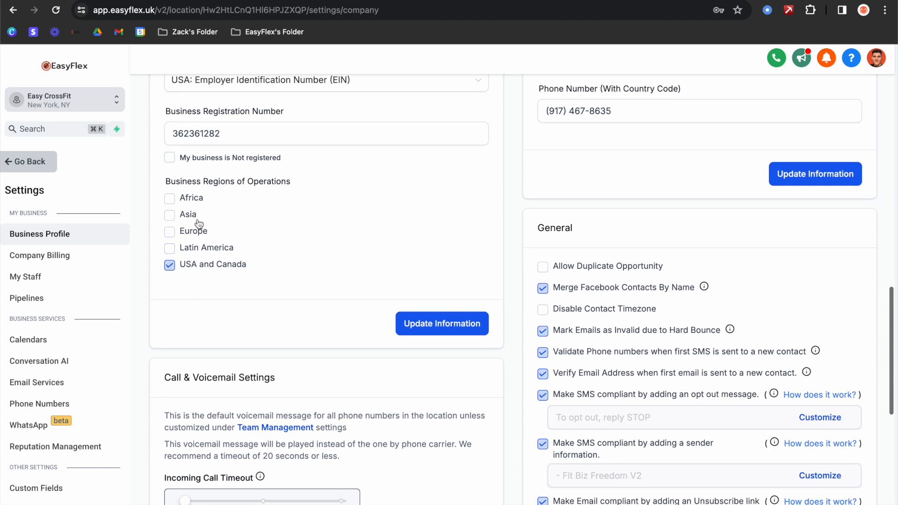
{"action": "scroll", "coordinate": [447, 226], "scroll_direction": "up", "scroll_amount": 6}
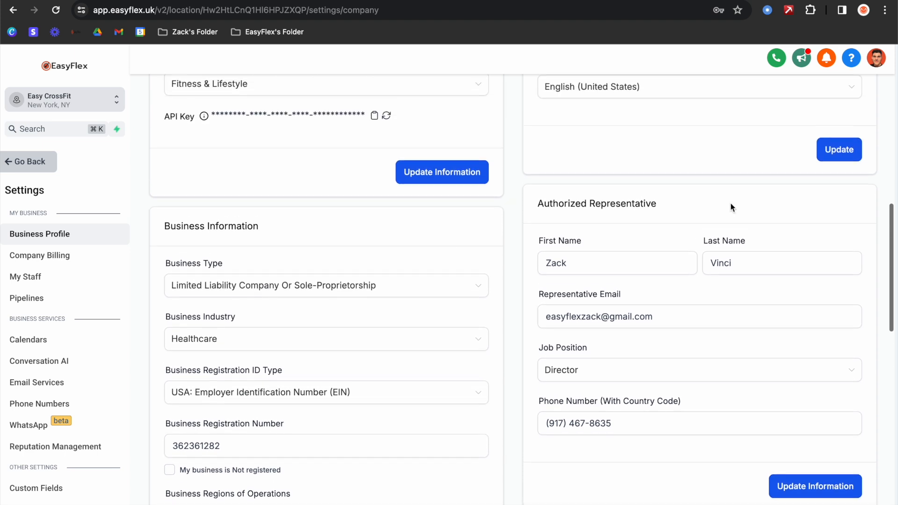
- Save the Authorized Representative details, with Director as job position
{"action": "triple_click", "coordinate": [645, 216]}
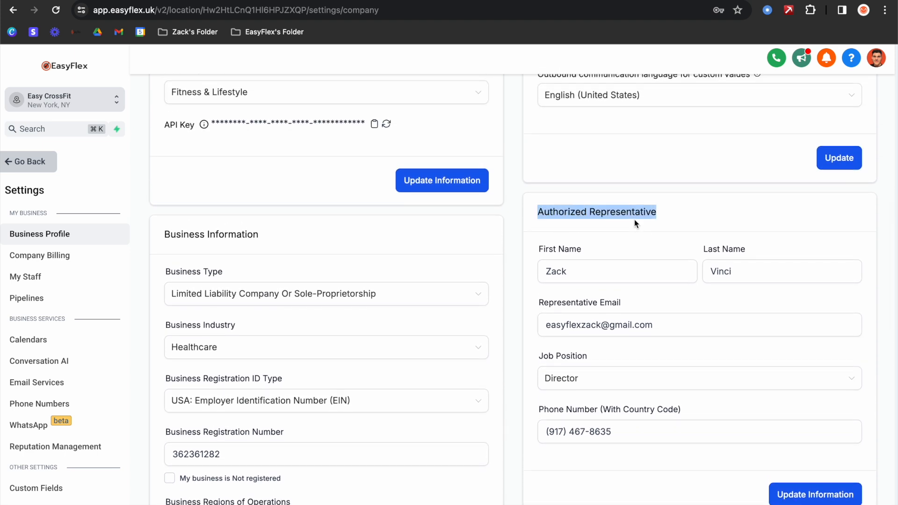
{"action": "scroll", "coordinate": [634, 220], "scroll_direction": "down", "scroll_amount": 2}
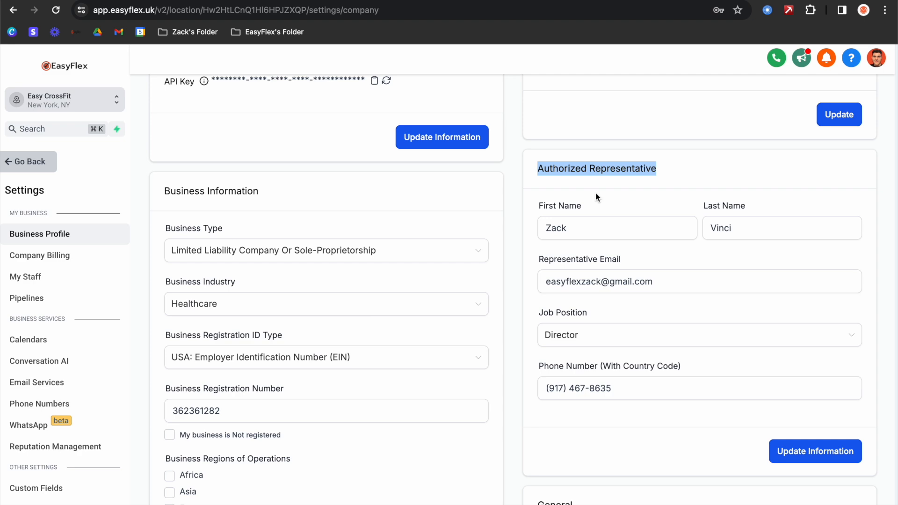
{"action": "left_click", "coordinate": [799, 461]}
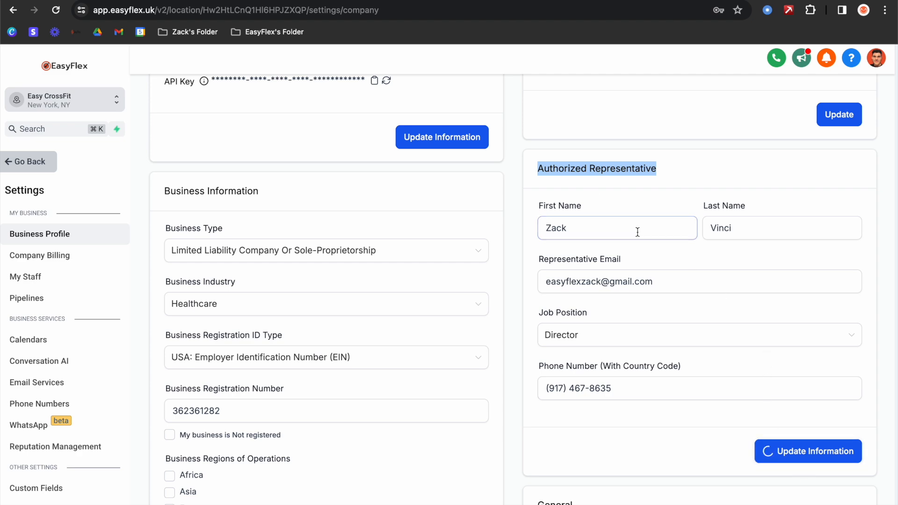
{"action": "scroll", "coordinate": [637, 233], "scroll_direction": "down", "scroll_amount": 20}
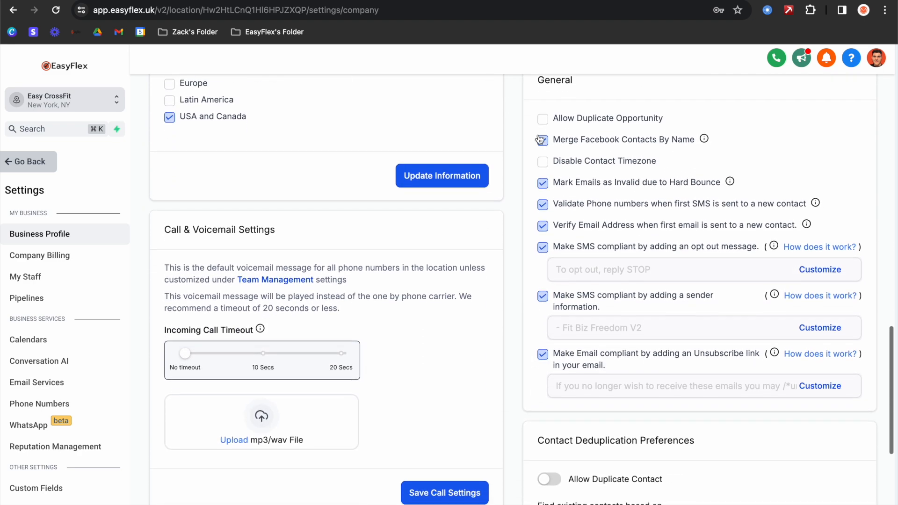
{"action": "scroll", "coordinate": [459, 164], "scroll_direction": "up", "scroll_amount": 2}
{"action": "scroll", "coordinate": [558, 157], "scroll_direction": "up", "scroll_amount": 3}
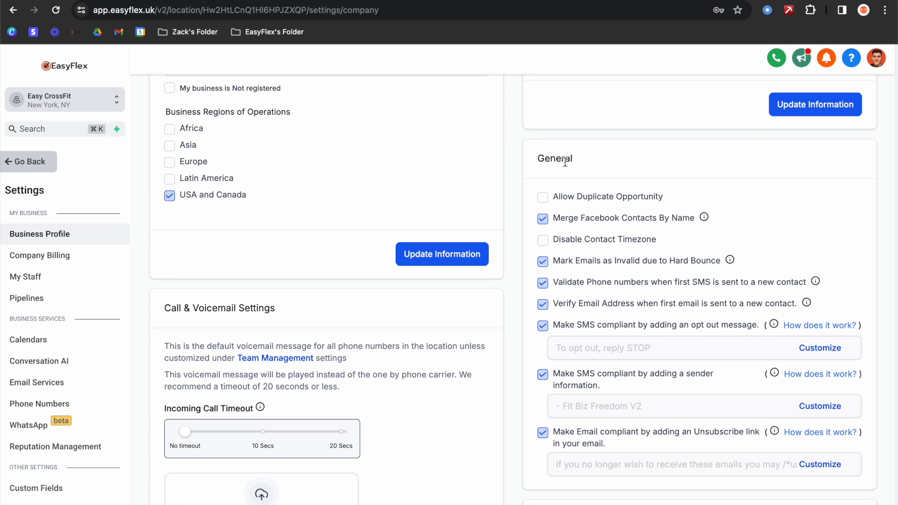
{"action": "left_click_drag", "start_coordinate": [538, 159], "coordinate": [587, 161]}
{"action": "scroll", "coordinate": [603, 182], "scroll_direction": "down", "scroll_amount": 1}
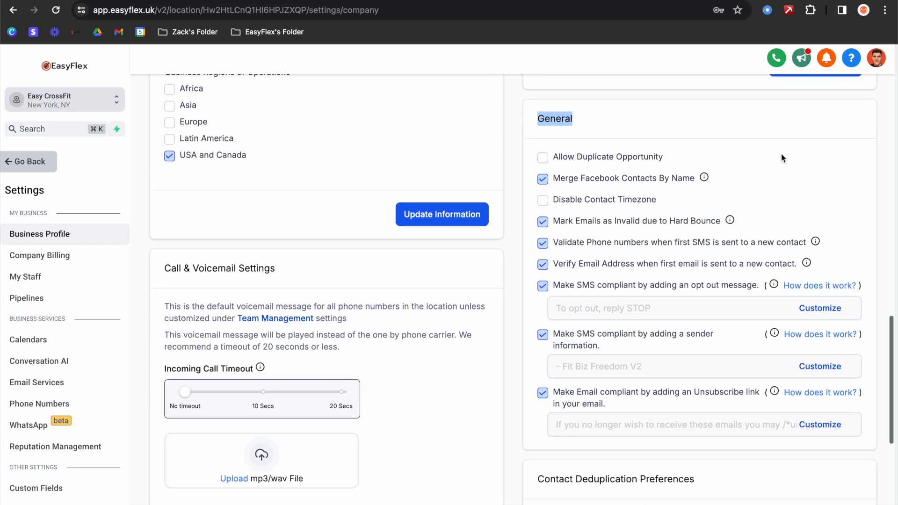
{"action": "left_click", "coordinate": [783, 158]}
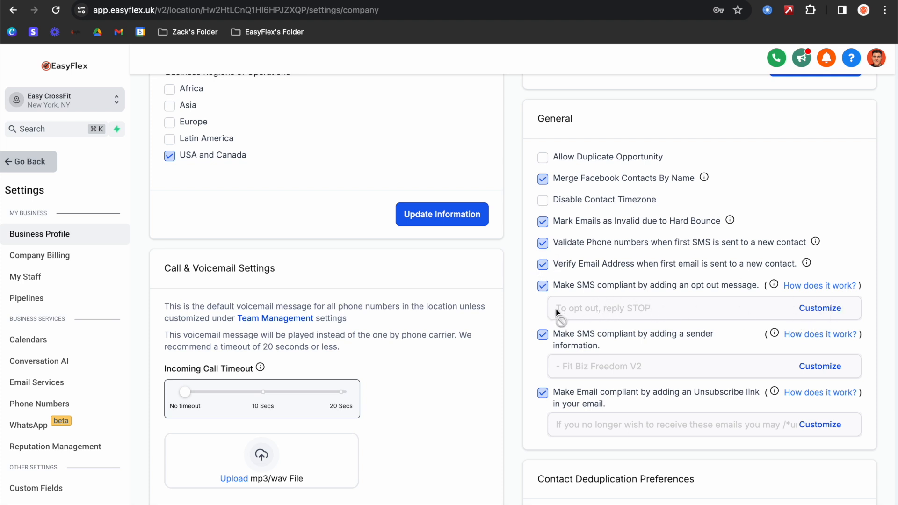
{"action": "scroll", "coordinate": [603, 276], "scroll_direction": "down", "scroll_amount": 3}
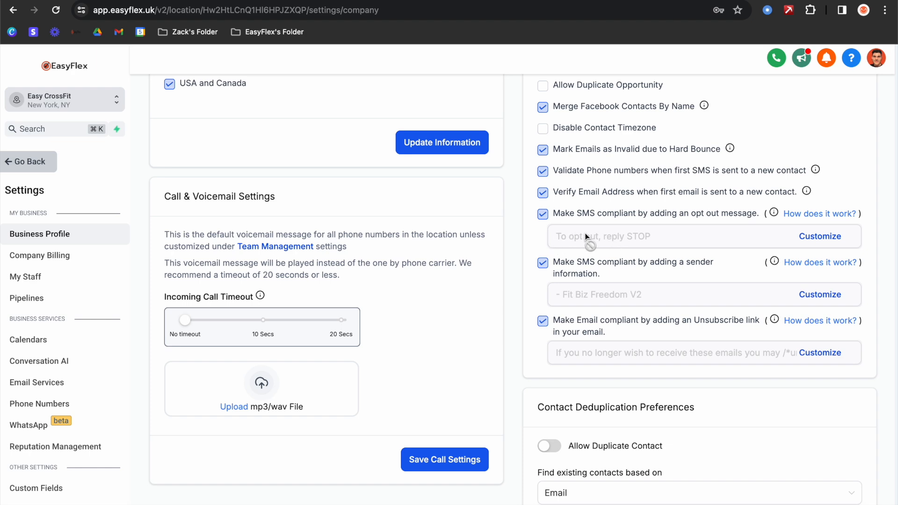
- Read the opt-out message text and close its editor without changes
{"action": "left_click", "coordinate": [814, 240]}
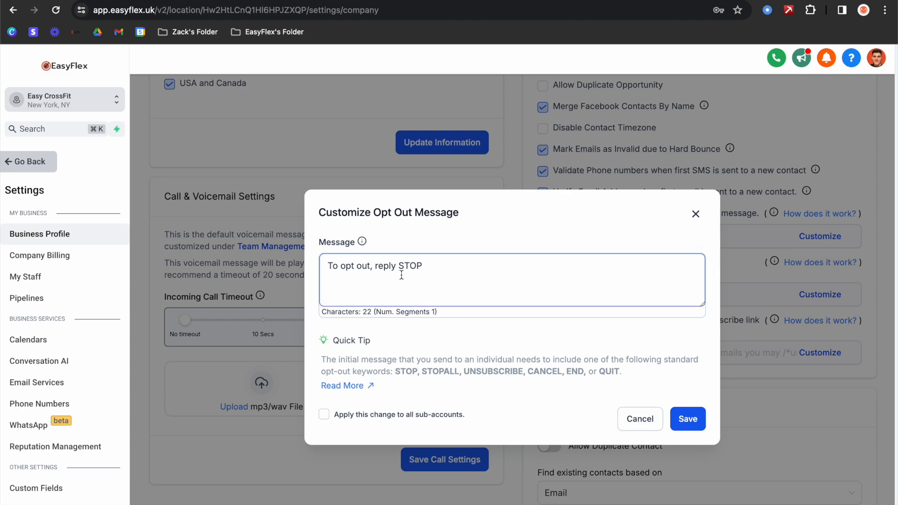
{"action": "left_click_drag", "start_coordinate": [440, 272], "coordinate": [324, 269]}
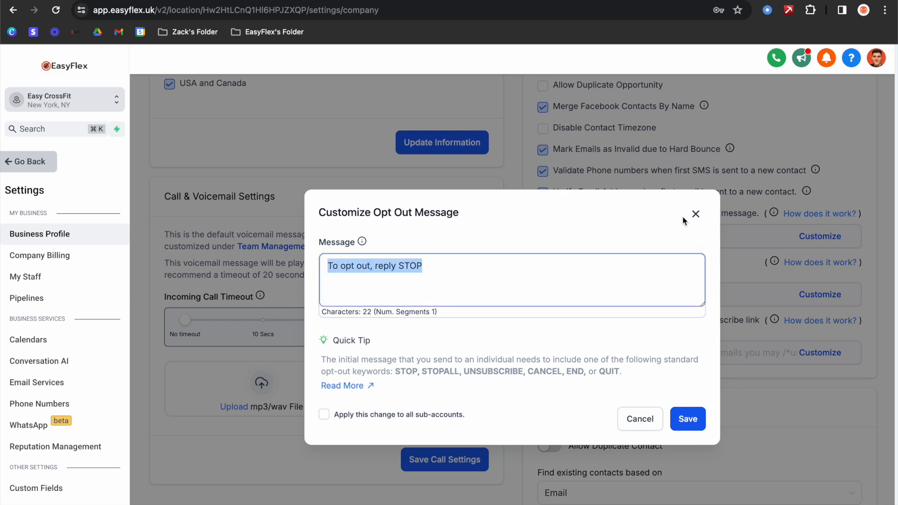
{"action": "left_click", "coordinate": [695, 214]}
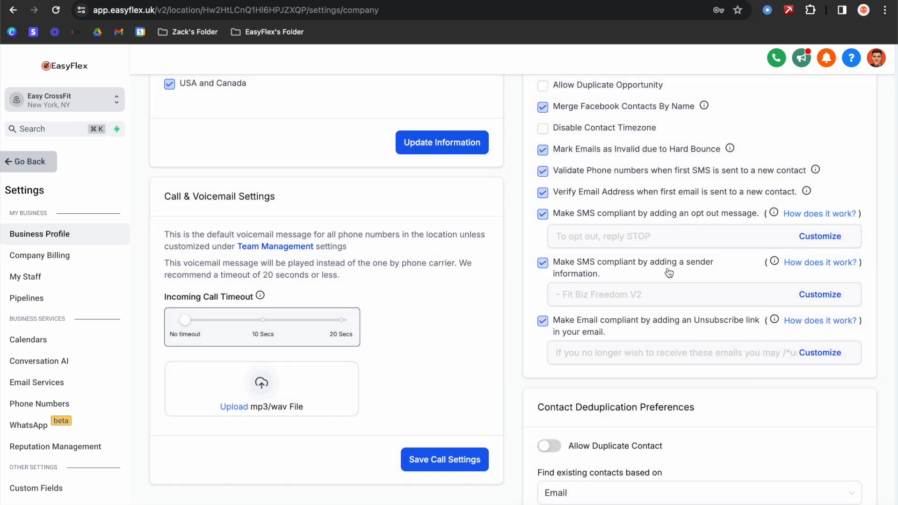
- Inspect the sender identification text and Sender ID field, leaving them unchanged
{"action": "left_click", "coordinate": [826, 300]}
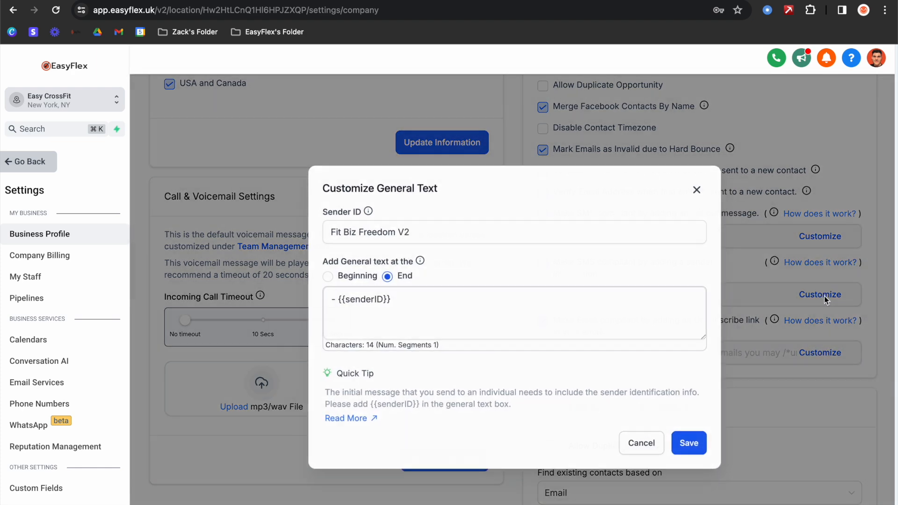
{"action": "left_click", "coordinate": [367, 232]}
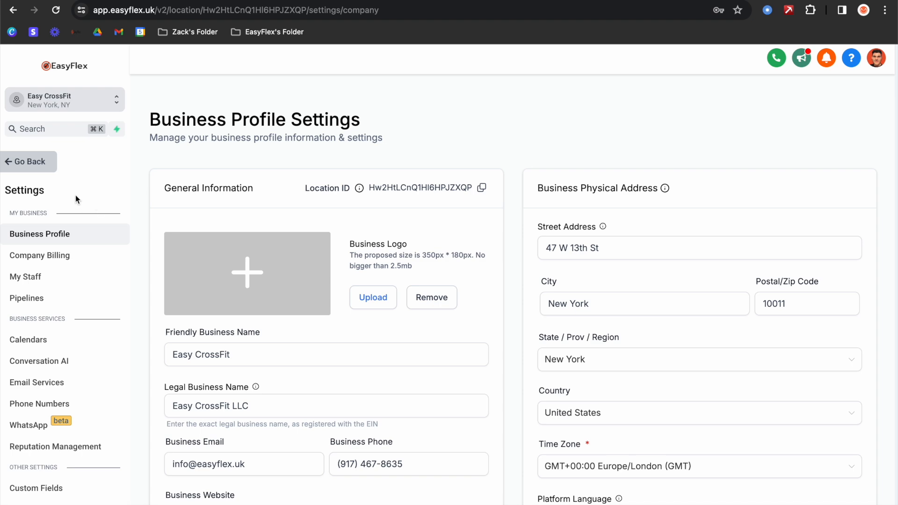
{"action": "scroll", "coordinate": [77, 240], "scroll_direction": "down", "scroll_amount": 5}
{"action": "scroll", "coordinate": [429, 261], "scroll_direction": "down", "scroll_amount": 10}
{"action": "scroll", "coordinate": [429, 261], "scroll_direction": "up", "scroll_amount": 10}
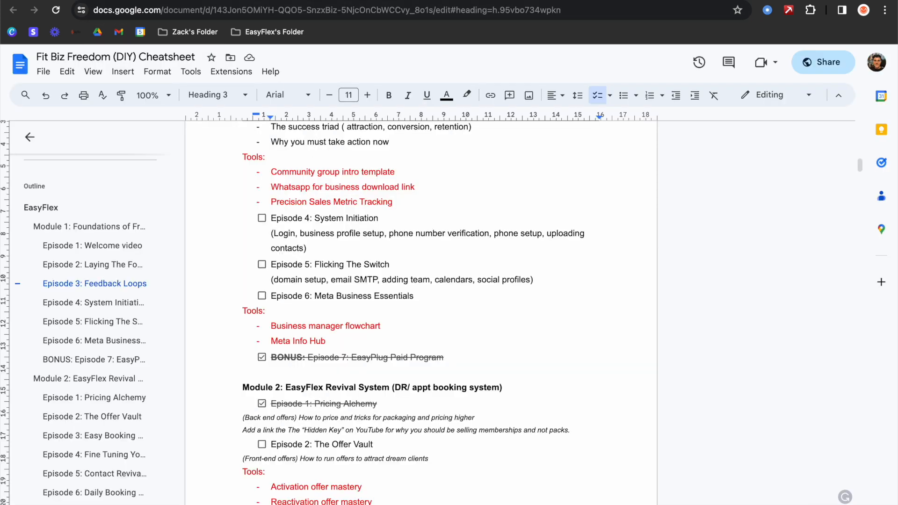
- From the System Initiation lesson editor, open the A2P 10DLC Checklist link in Google Drive
{"action": "left_click", "coordinate": [196, 1]}
{"action": "left_click", "coordinate": [103, 1]}
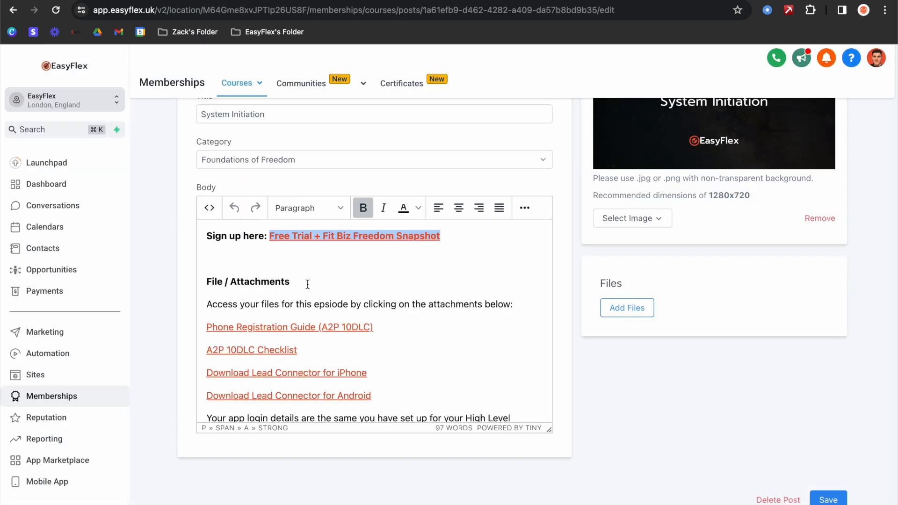
{"action": "right_click", "coordinate": [251, 351]}
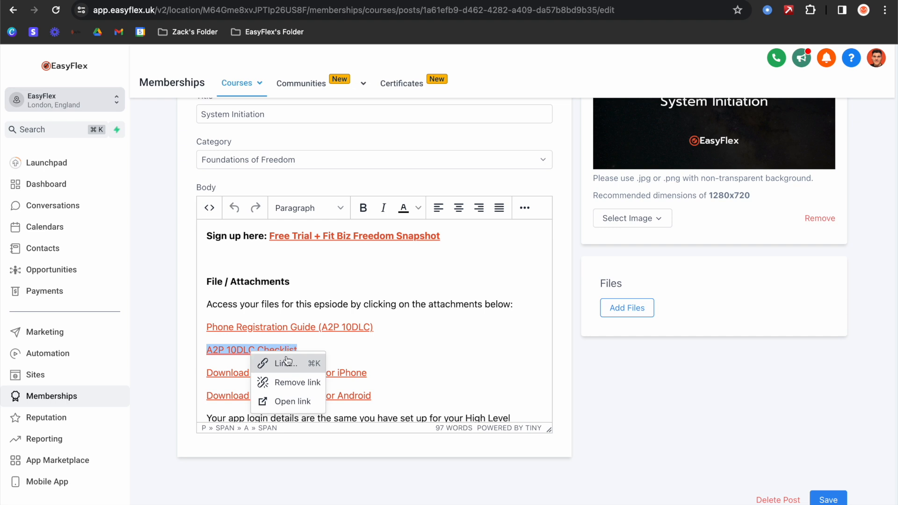
{"action": "left_click", "coordinate": [288, 401]}
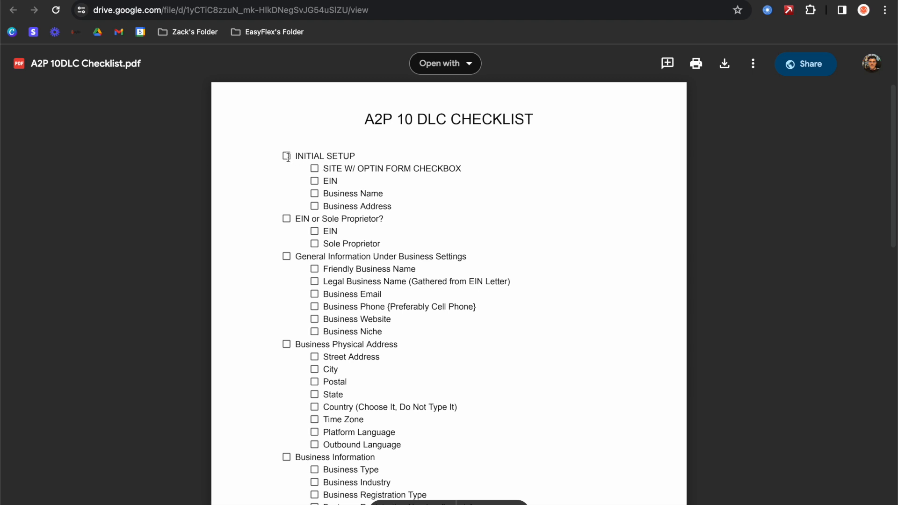
- Read through the checklist's Initial Setup, EIN and Business Physical Address items down to Outbound Language
{"action": "left_click_drag", "start_coordinate": [283, 155], "coordinate": [401, 240]}
{"action": "left_click", "coordinate": [414, 247]}
{"action": "scroll", "coordinate": [383, 215], "scroll_direction": "down", "scroll_amount": 3}
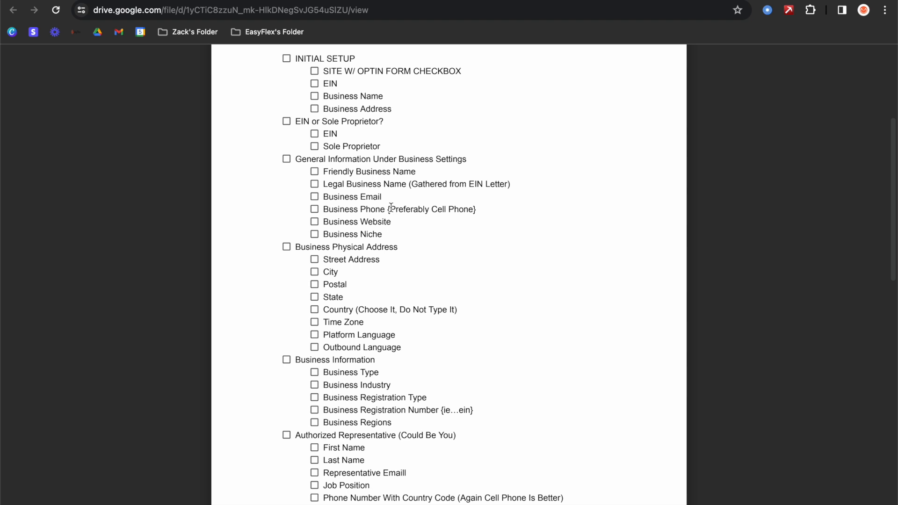
{"action": "left_click_drag", "start_coordinate": [423, 340], "coordinate": [319, 286]}
{"action": "left_click_drag", "start_coordinate": [421, 350], "coordinate": [274, 257]}
{"action": "scroll", "coordinate": [393, 308], "scroll_direction": "up", "scroll_amount": 2}
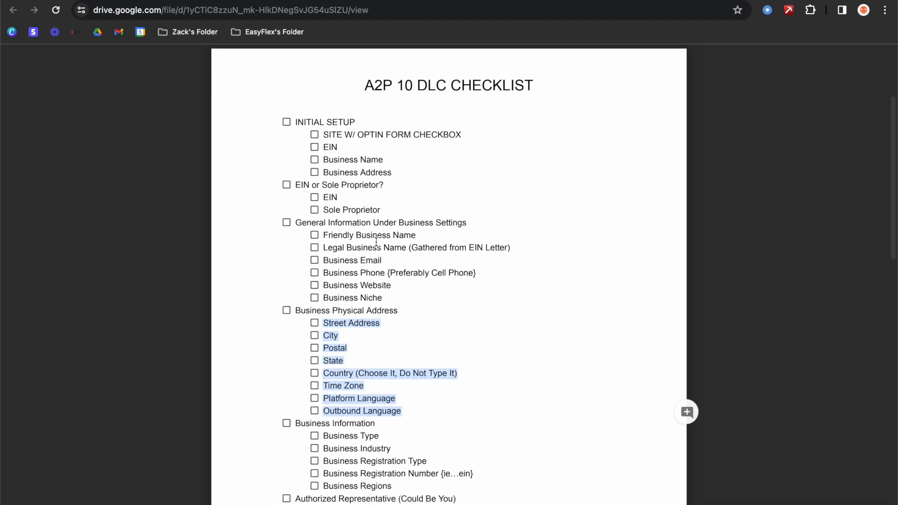
{"action": "scroll", "coordinate": [395, 310], "scroll_direction": "down", "scroll_amount": 1}
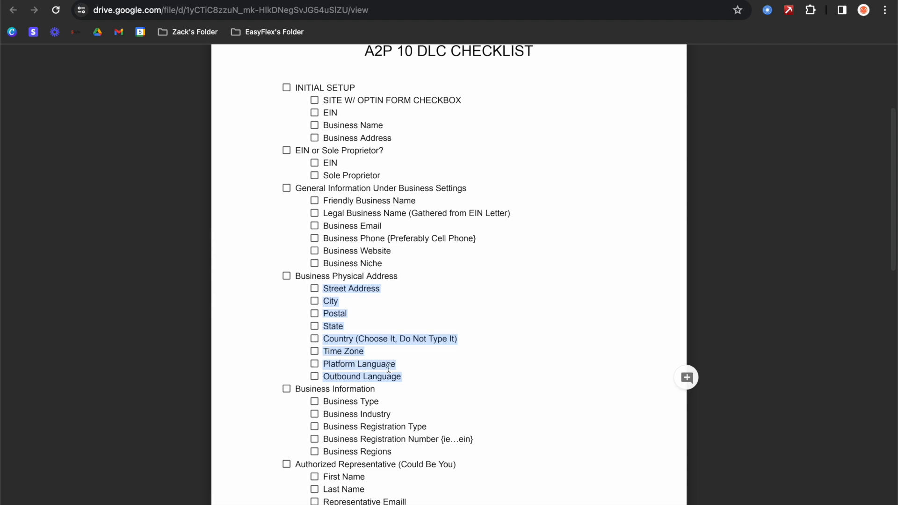
- Return to EasyFlex and scroll through the Business Information and Authorized Representative sections
{"action": "left_click", "coordinate": [100, 0]}
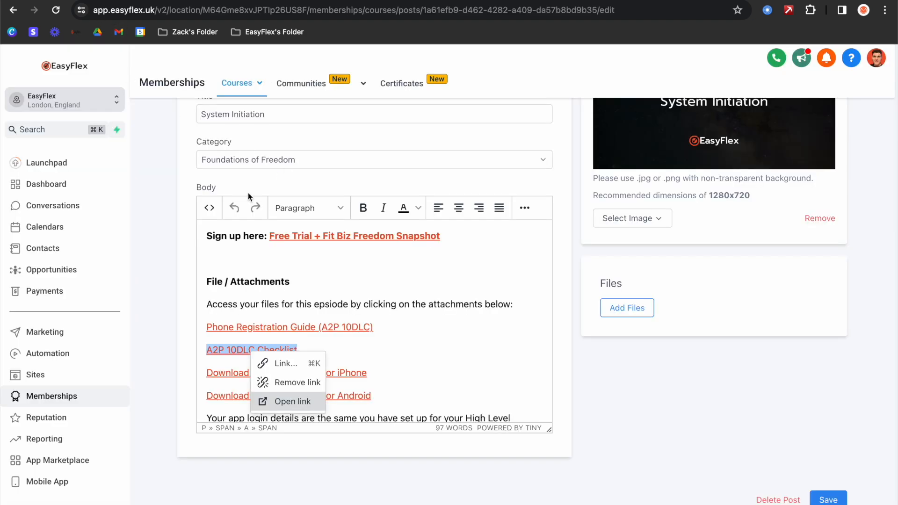
{"action": "left_click", "coordinate": [248, 193]}
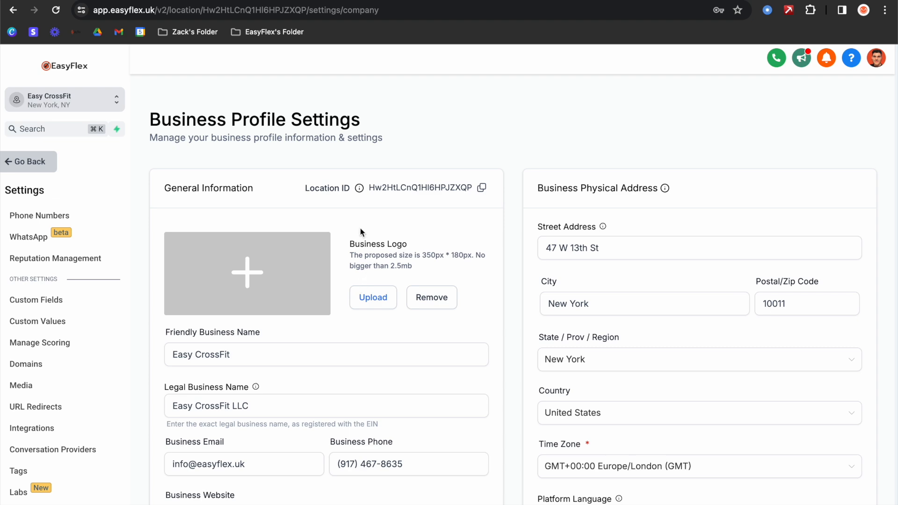
{"action": "scroll", "coordinate": [360, 231], "scroll_direction": "down", "scroll_amount": 5}
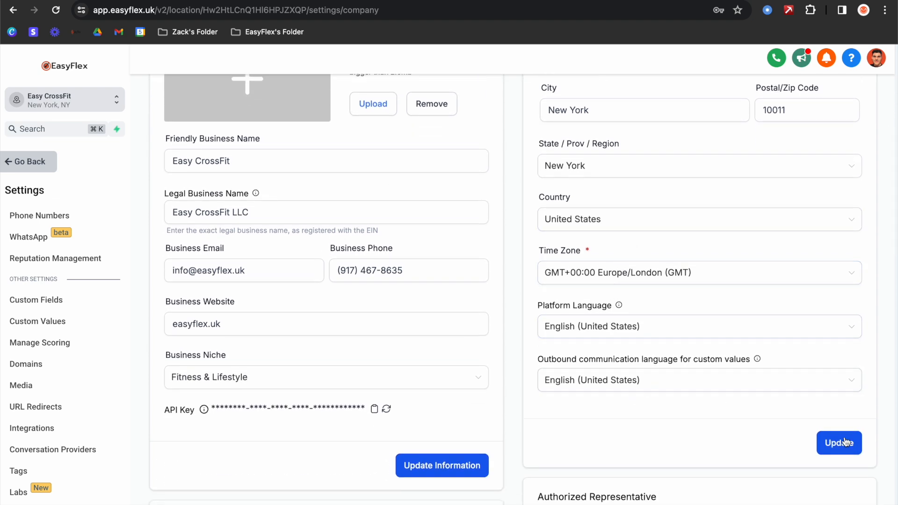
{"action": "scroll", "coordinate": [453, 392], "scroll_direction": "down", "scroll_amount": 12}
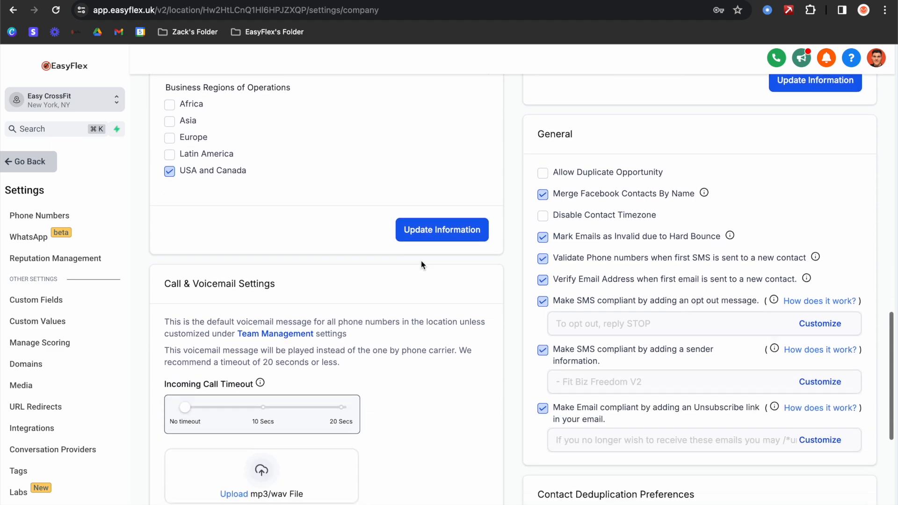
{"action": "scroll", "coordinate": [421, 260], "scroll_direction": "up", "scroll_amount": 9}
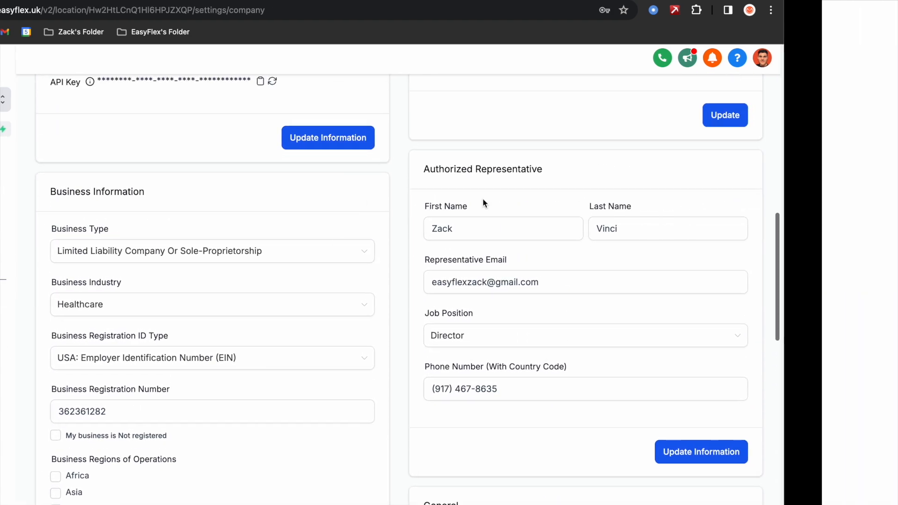
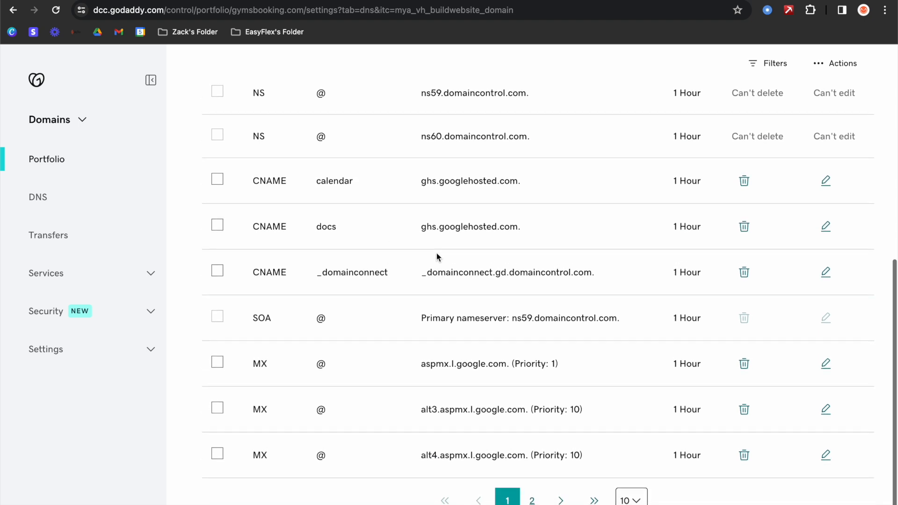
- Scroll back to the top of the gymsbooking.com DNS records page
{"action": "scroll", "coordinate": [393, 208], "scroll_direction": "up", "scroll_amount": 4}
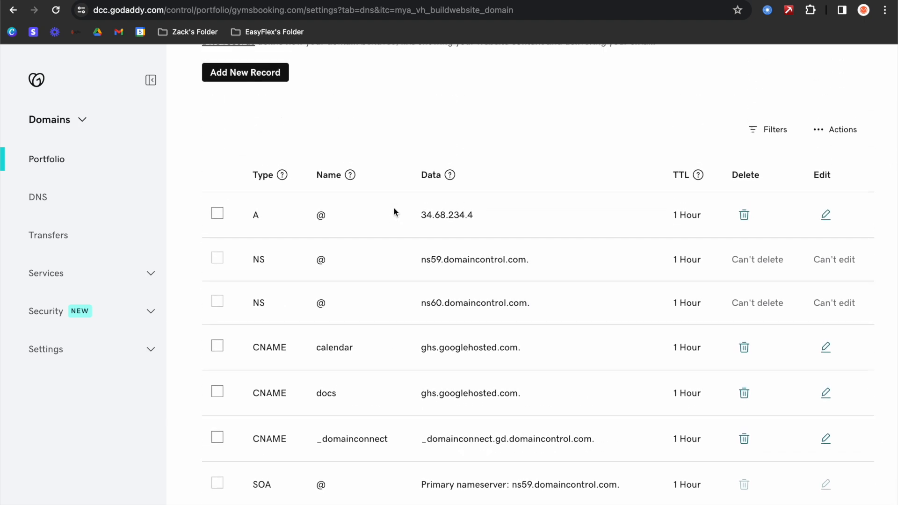
{"action": "scroll", "coordinate": [394, 211], "scroll_direction": "up", "scroll_amount": 5}
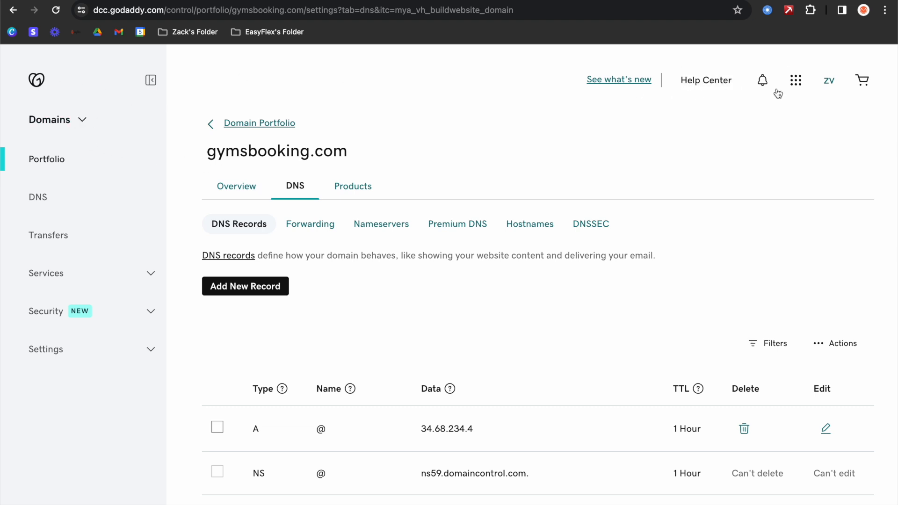
- Search GoDaddy for 9roundflorida domain prices, then go back to the gymsbooking.com domain settings
{"action": "left_click", "coordinate": [37, 80]}
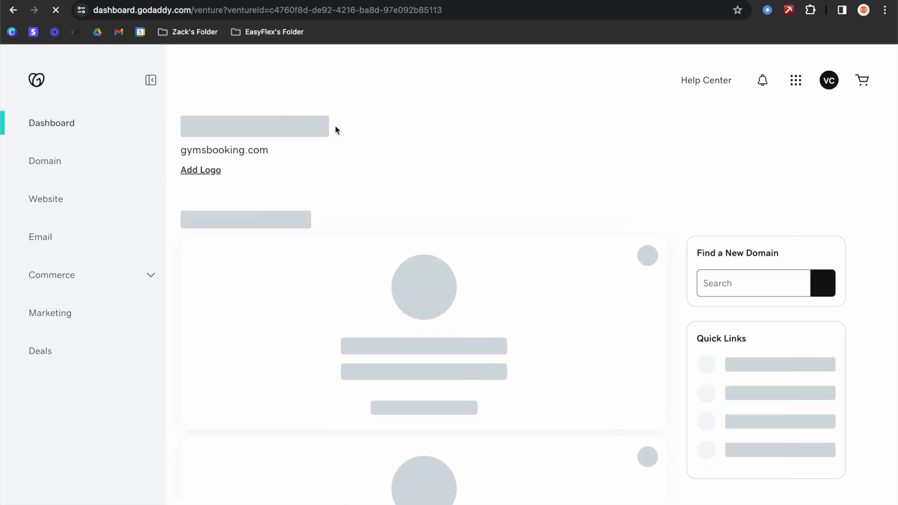
{"action": "left_click", "coordinate": [60, 211]}
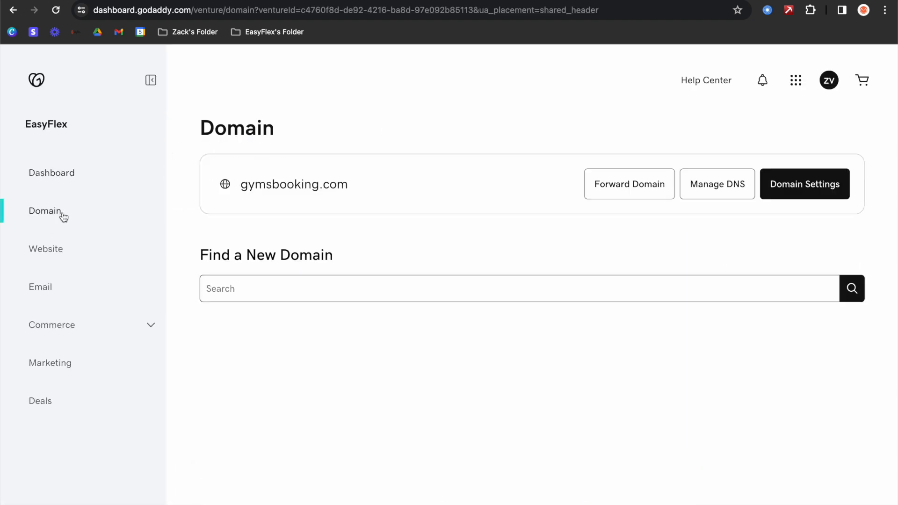
{"action": "left_click", "coordinate": [314, 288]}
{"action": "type", "text": "9roundflorida"}
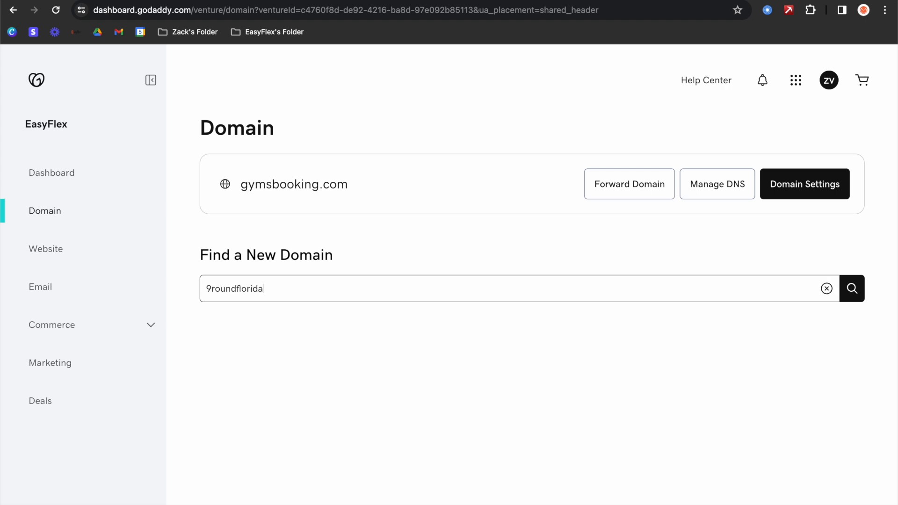
{"action": "key", "text": "Return"}
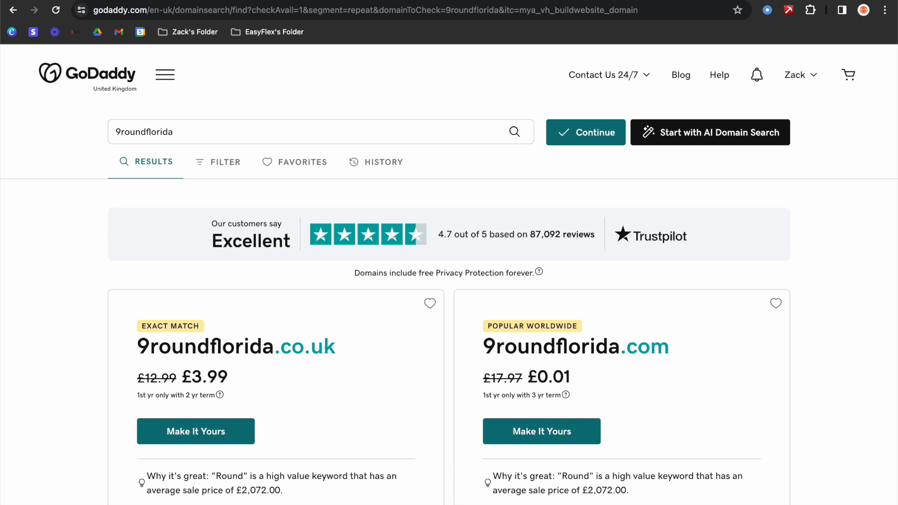
{"action": "left_click", "coordinate": [13, 12]}
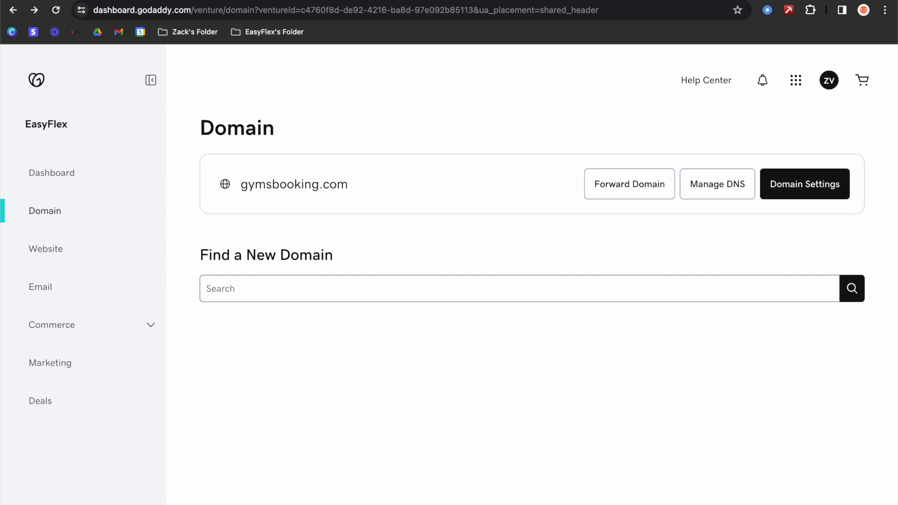
{"action": "left_click", "coordinate": [805, 184]}
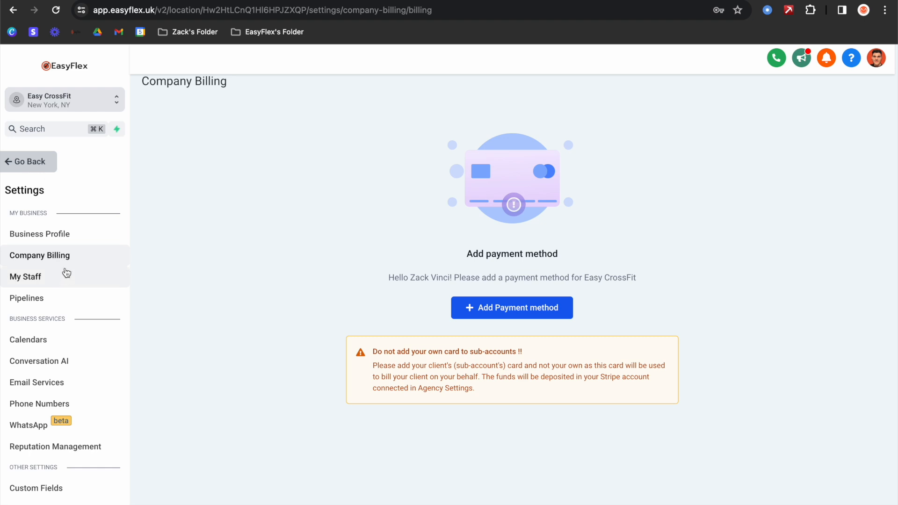
- Go to the sub-account's Domains settings page
{"action": "left_click", "coordinate": [31, 161]}
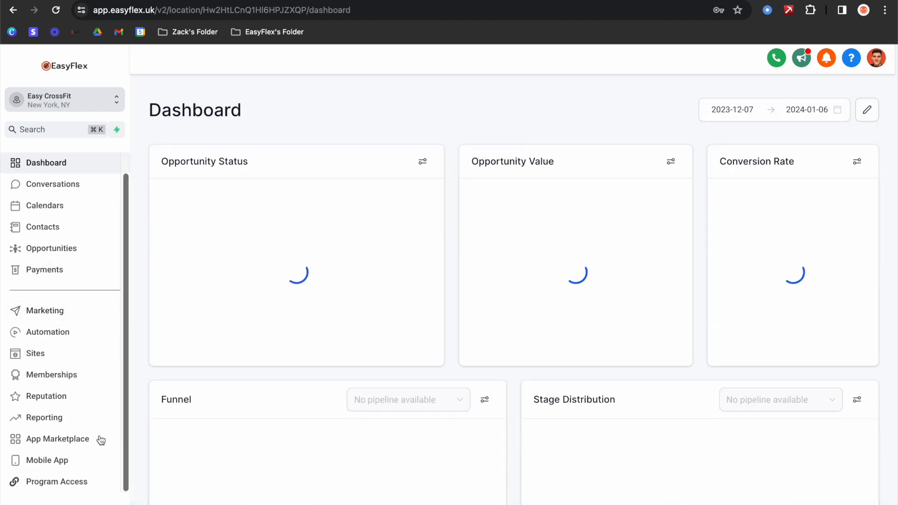
{"action": "left_click", "coordinate": [93, 503]}
{"action": "scroll", "coordinate": [67, 260], "scroll_direction": "down", "scroll_amount": 2}
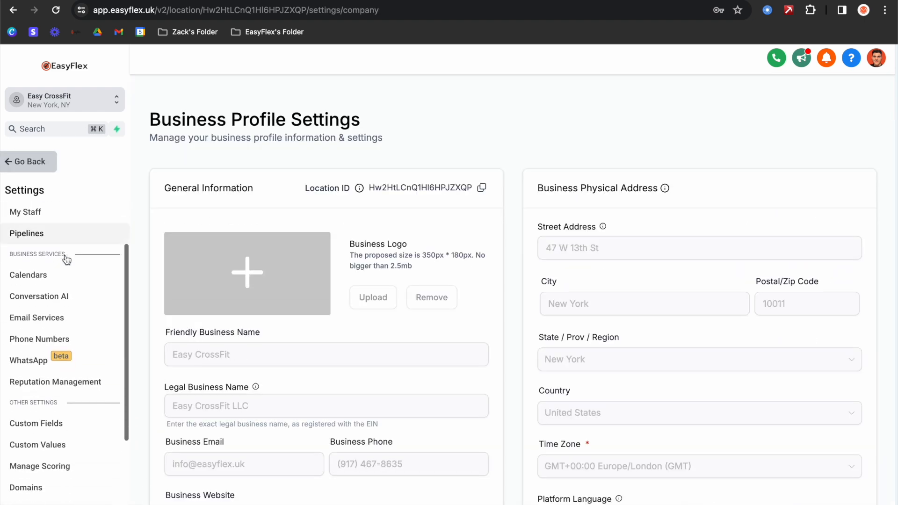
{"action": "scroll", "coordinate": [67, 260], "scroll_direction": "down", "scroll_amount": 3}
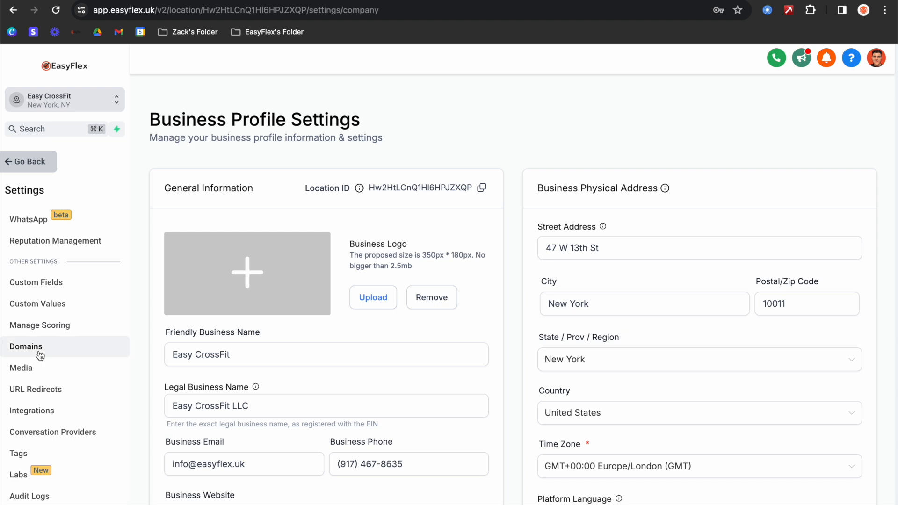
{"action": "left_click", "coordinate": [40, 355]}
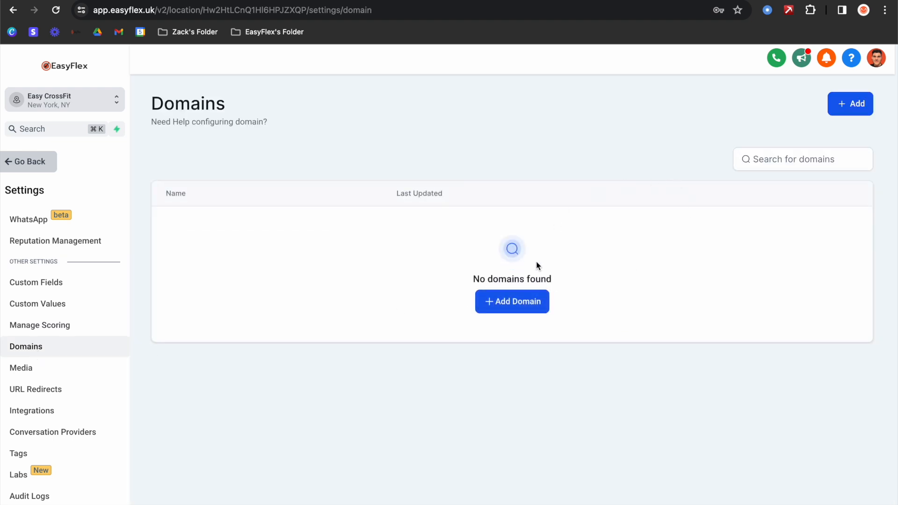
- Add a domain with URL gymsbook.com, removing the go. prefix and keeping www enabled
{"action": "left_click", "coordinate": [514, 302]}
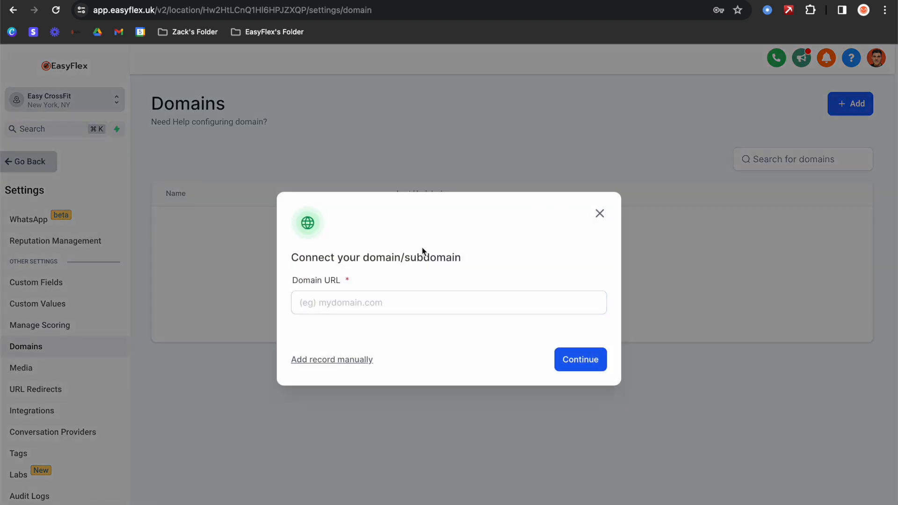
{"action": "left_click", "coordinate": [348, 304]}
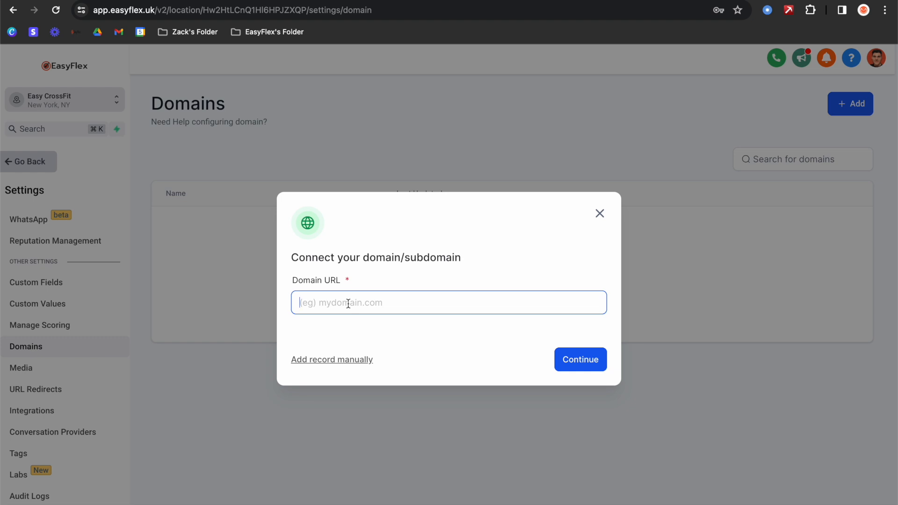
{"action": "type", "text": "gymsbook.com"}
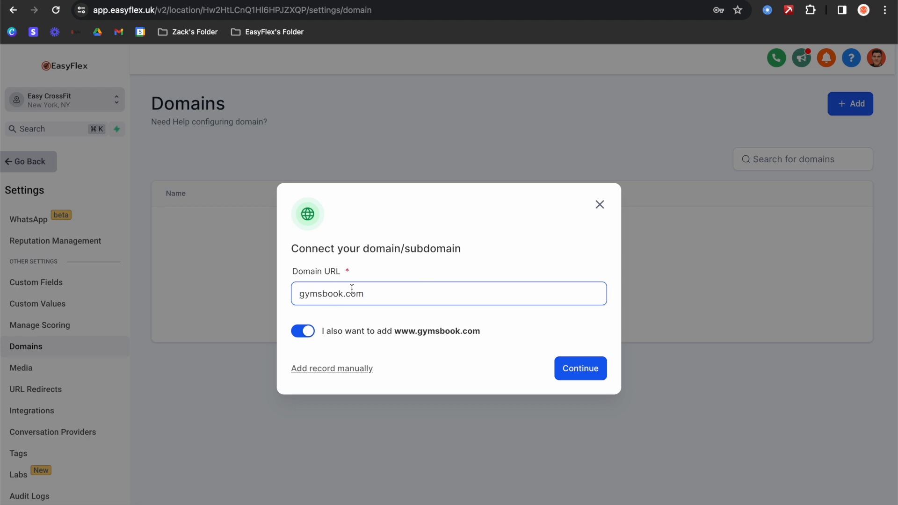
{"action": "type", "text": "go."}
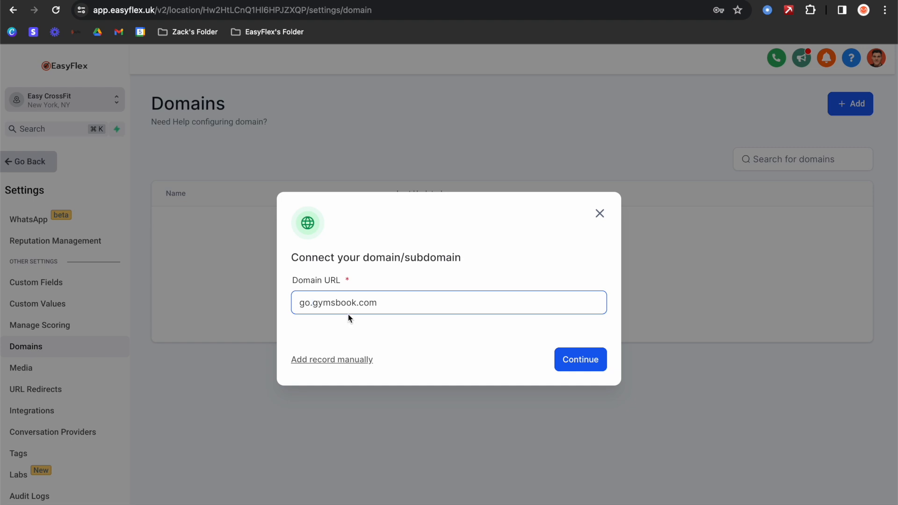
{"action": "left_click", "coordinate": [311, 304]}
{"action": "left_click_drag", "start_coordinate": [315, 304], "coordinate": [299, 304]}
{"action": "key", "text": "BackSpace"}
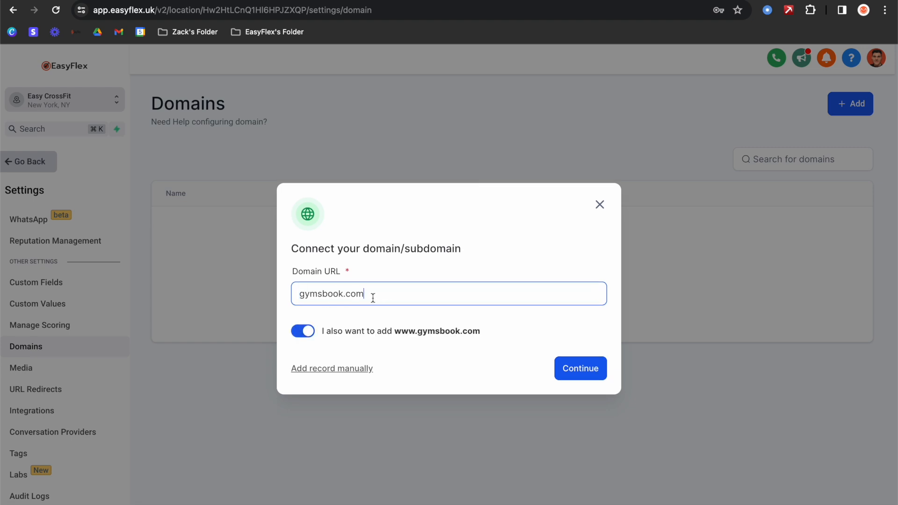
{"action": "left_click_drag", "start_coordinate": [374, 295], "coordinate": [289, 302]}
{"action": "left_click", "coordinate": [302, 296]}
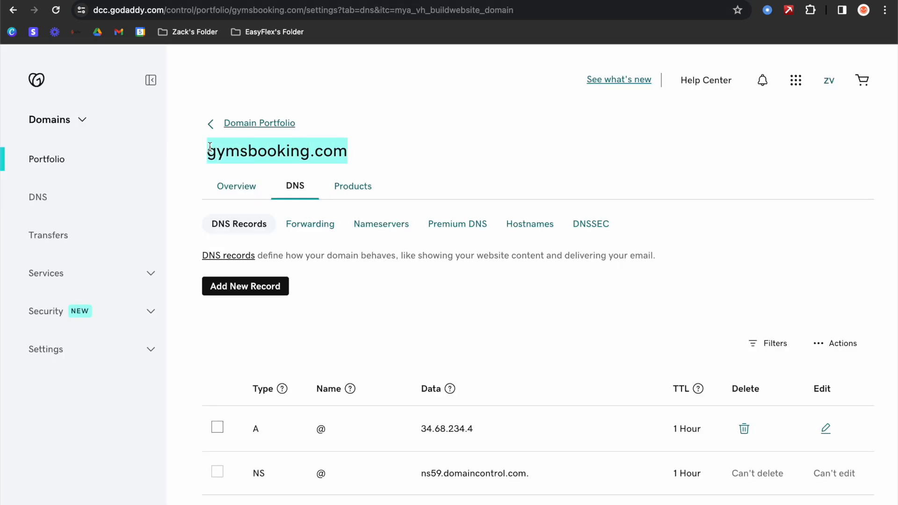
{"action": "double_click", "coordinate": [313, 152]}
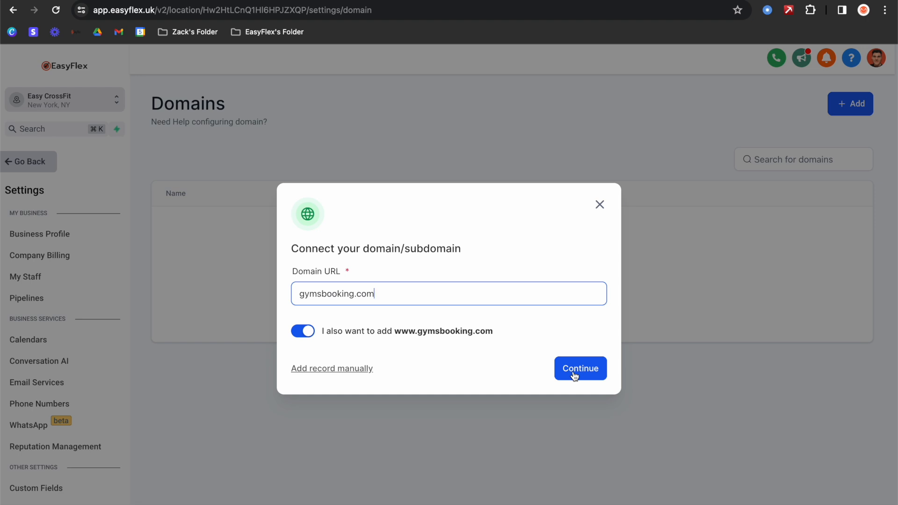
{"action": "left_click", "coordinate": [574, 373]}
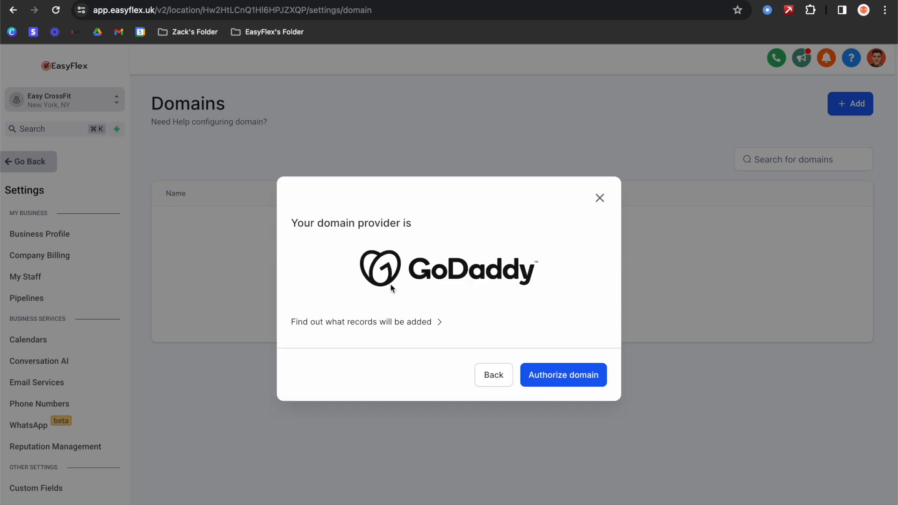
{"action": "left_click", "coordinate": [563, 374]}
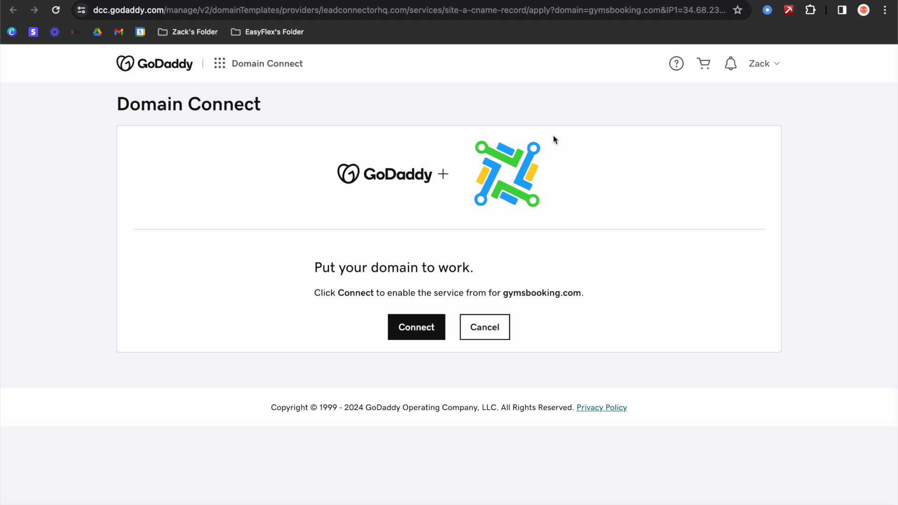
{"action": "left_click", "coordinate": [417, 331]}
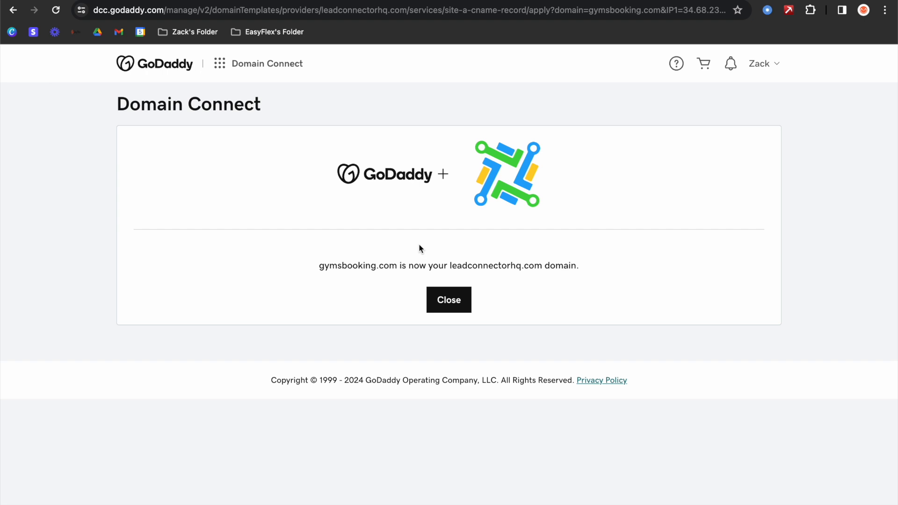
{"action": "left_click", "coordinate": [457, 302]}
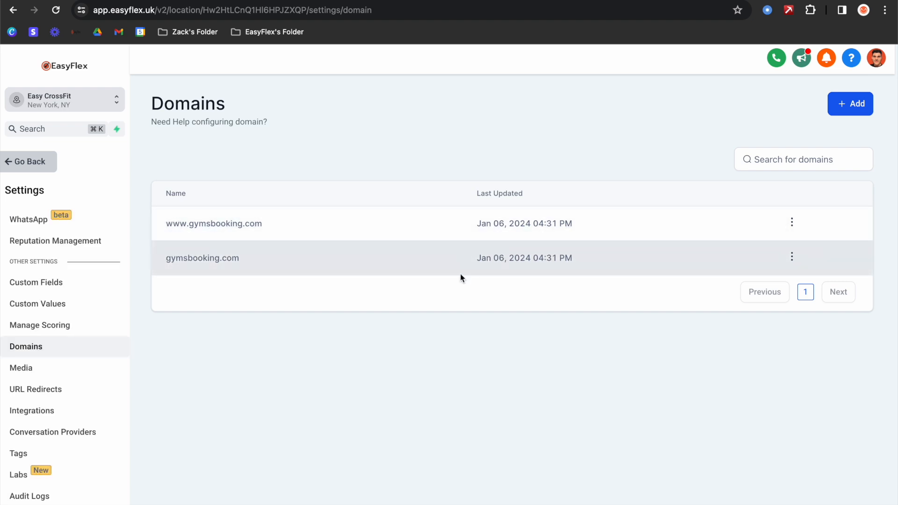
{"action": "left_click", "coordinate": [52, 393]}
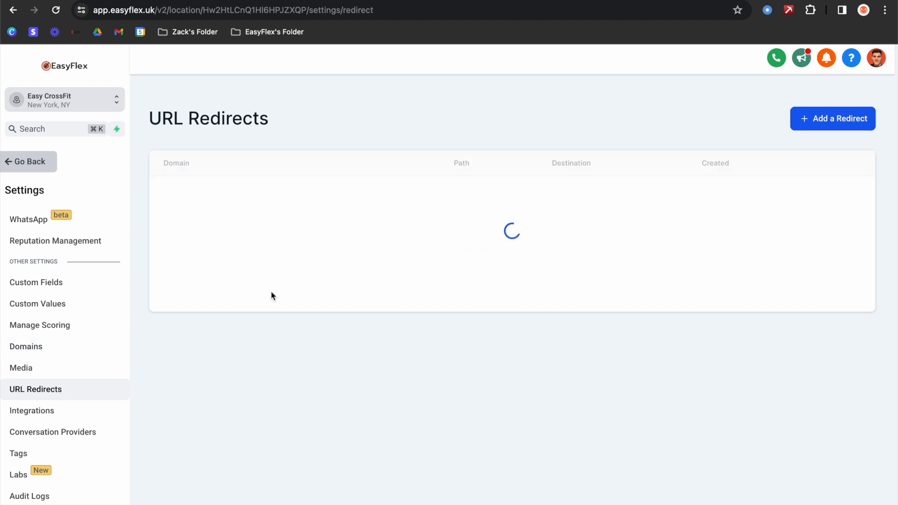
{"action": "left_click", "coordinate": [507, 274]}
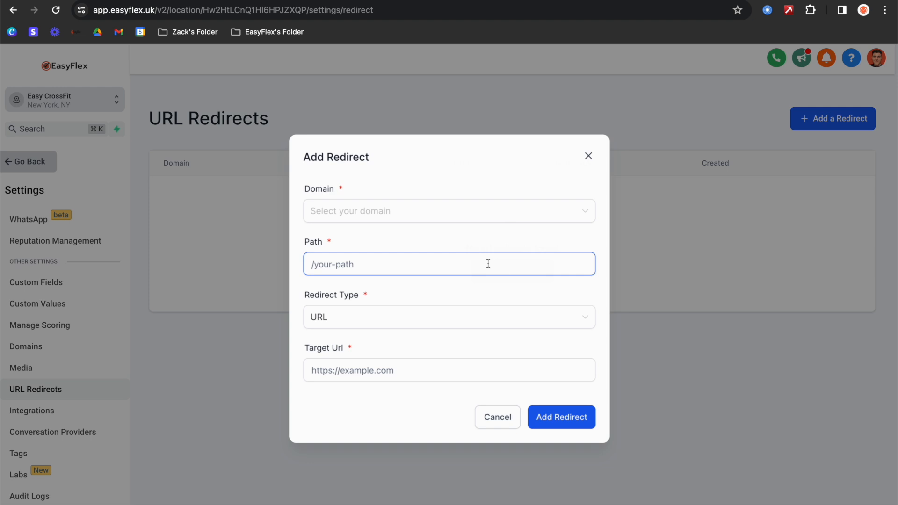
{"action": "left_click", "coordinate": [399, 215]}
{"action": "left_click", "coordinate": [364, 242]}
{"action": "left_click", "coordinate": [354, 263]}
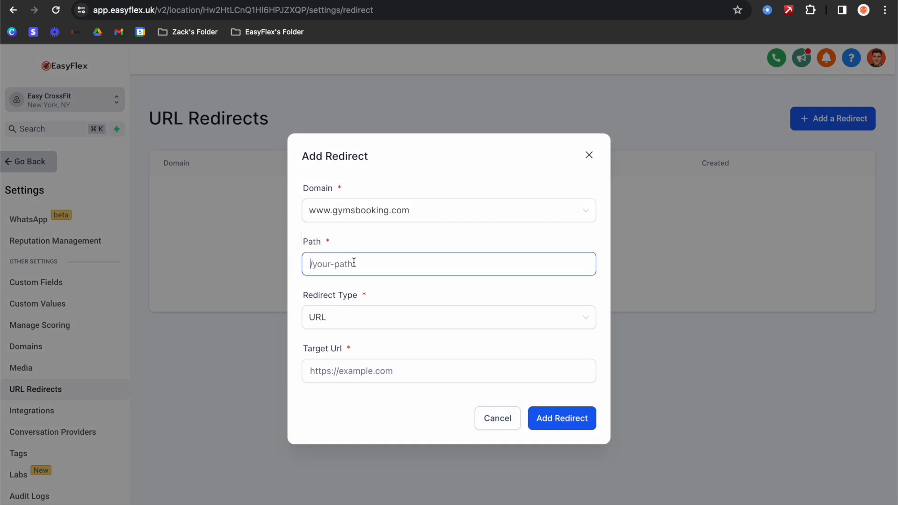
{"action": "type", "text": "/privacy"}
{"action": "left_click", "coordinate": [351, 365]}
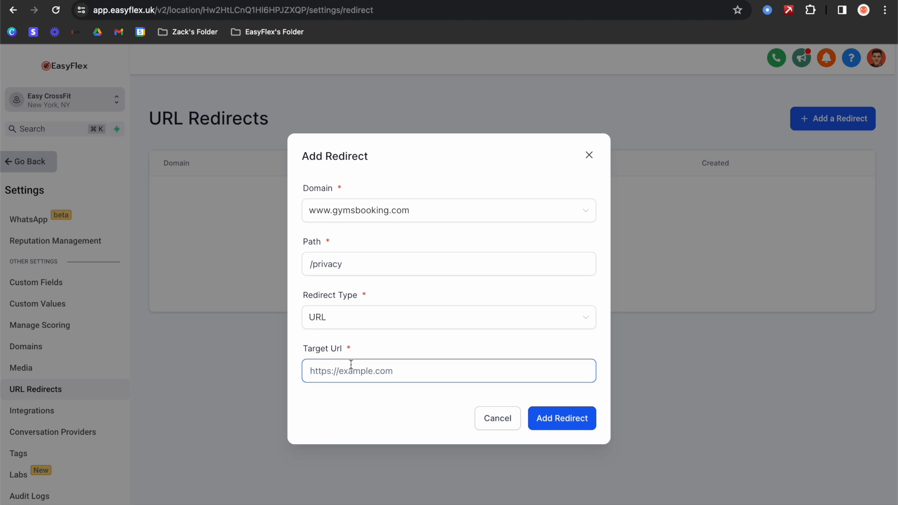
{"action": "left_click", "coordinate": [498, 426]}
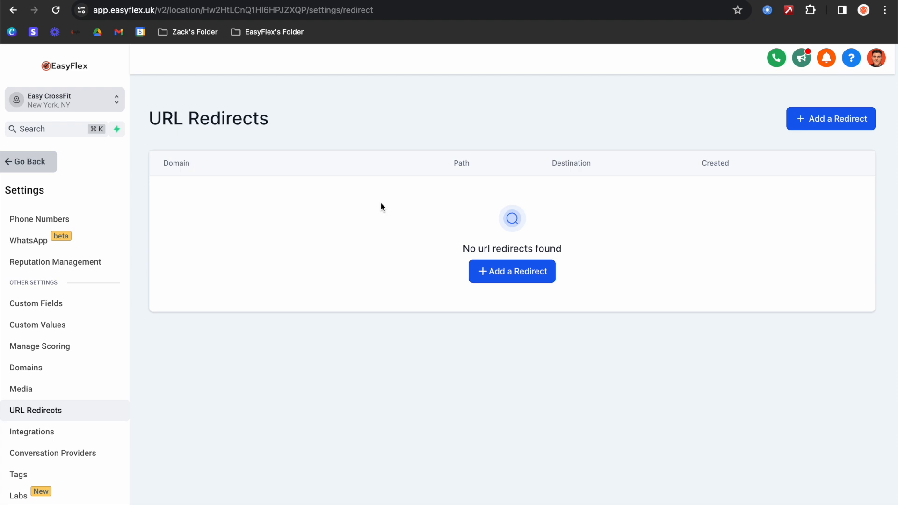
- Open the Ads Offer Funnel in the Easy Ads Funnels folder and review its steps
{"action": "left_click", "coordinate": [39, 169]}
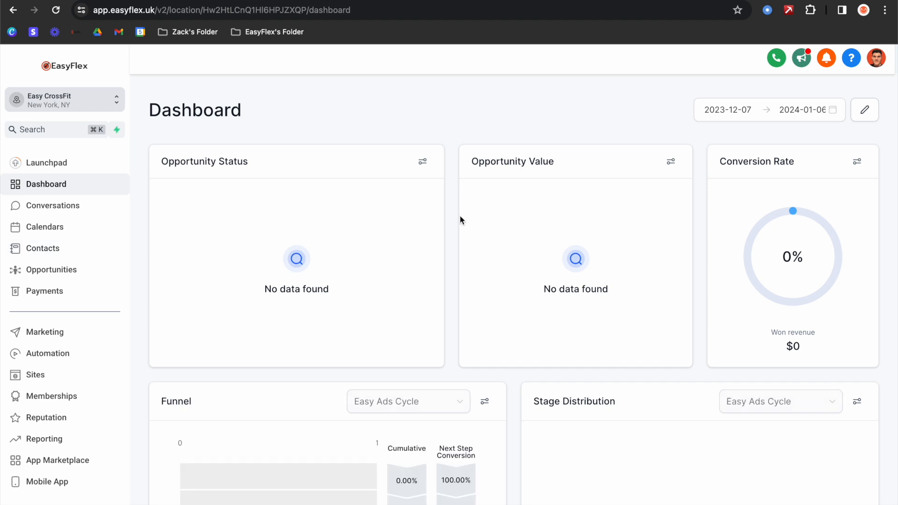
{"action": "left_click", "coordinate": [52, 377]}
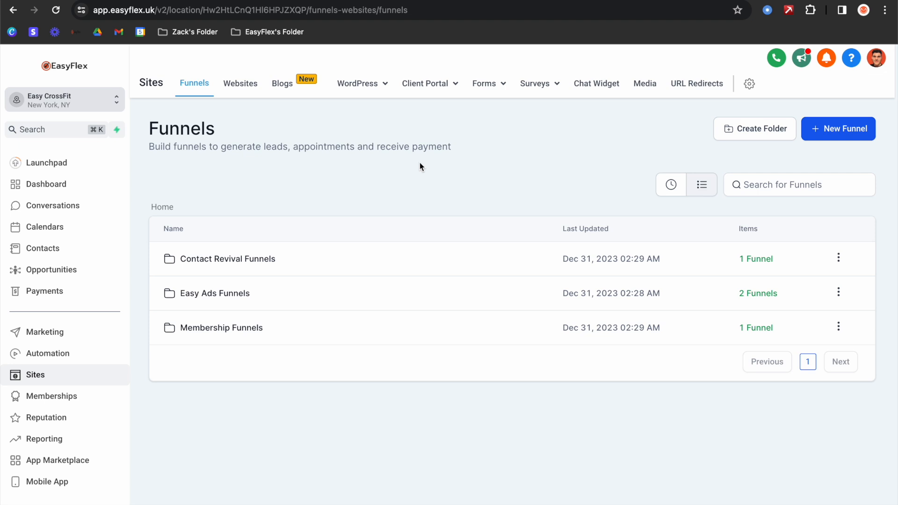
{"action": "left_click", "coordinate": [213, 294]}
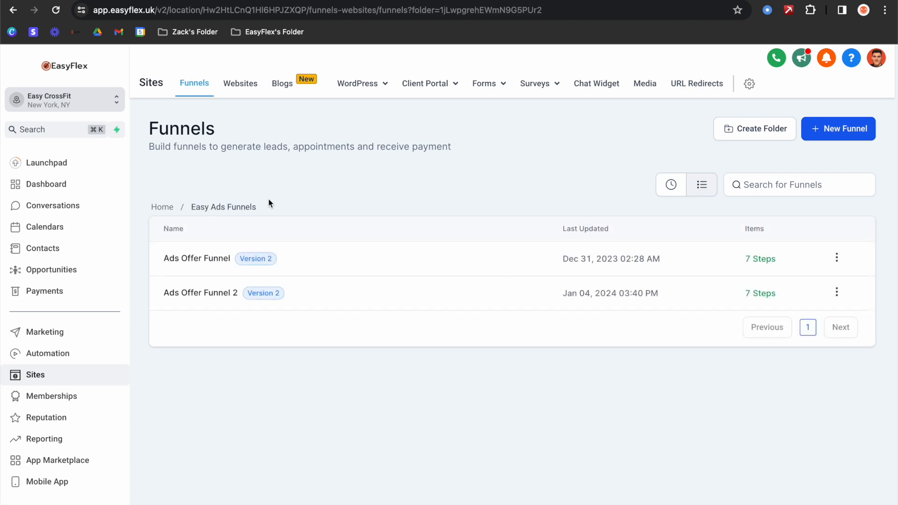
{"action": "left_click", "coordinate": [210, 259]}
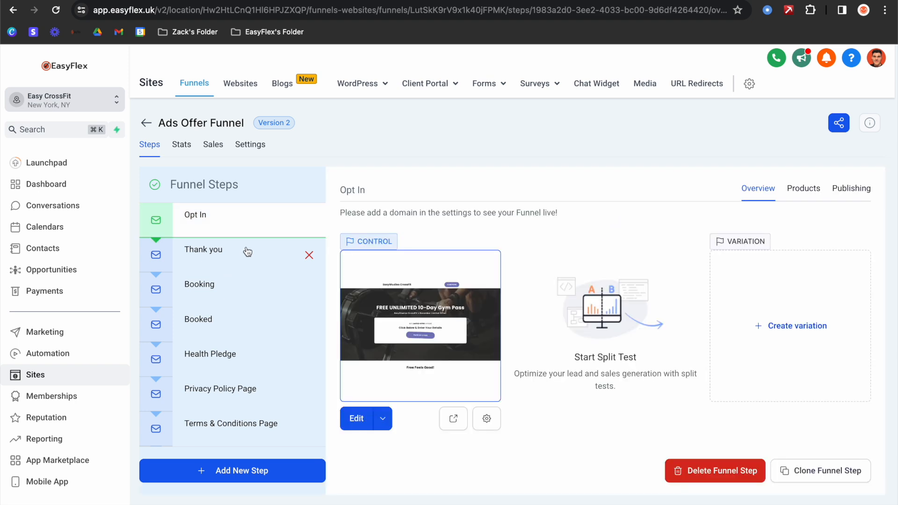
{"action": "left_click", "coordinate": [223, 355]}
{"action": "left_click", "coordinate": [197, 205]}
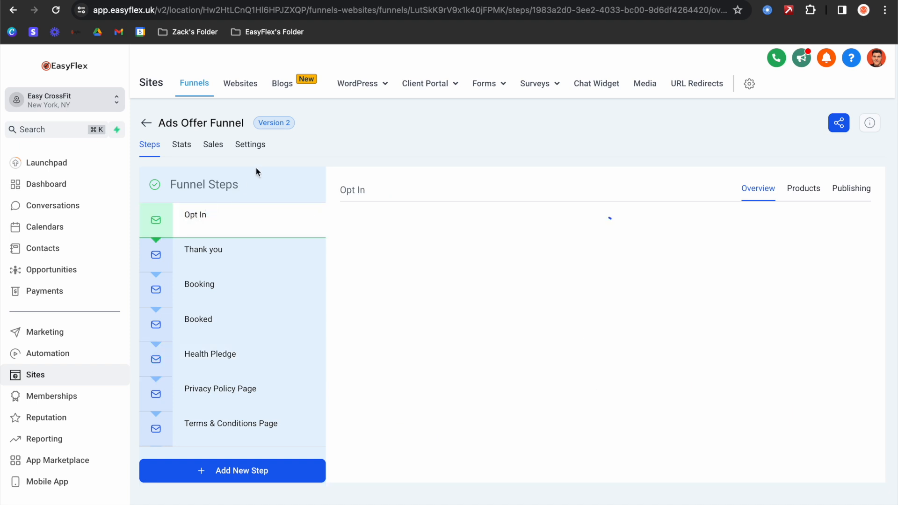
- Set the funnel's domain to gymsbooking.com and save, checking the Opt In URL
{"action": "left_click", "coordinate": [251, 145]}
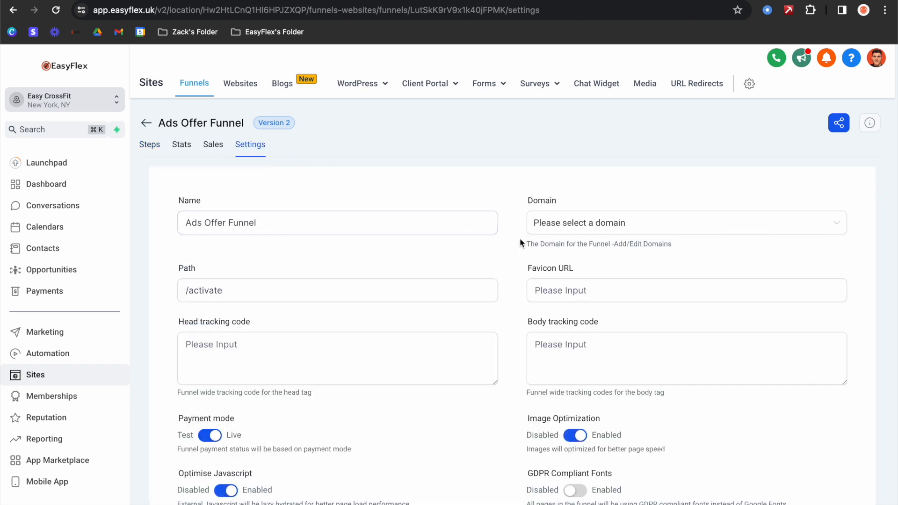
{"action": "left_click", "coordinate": [603, 229]}
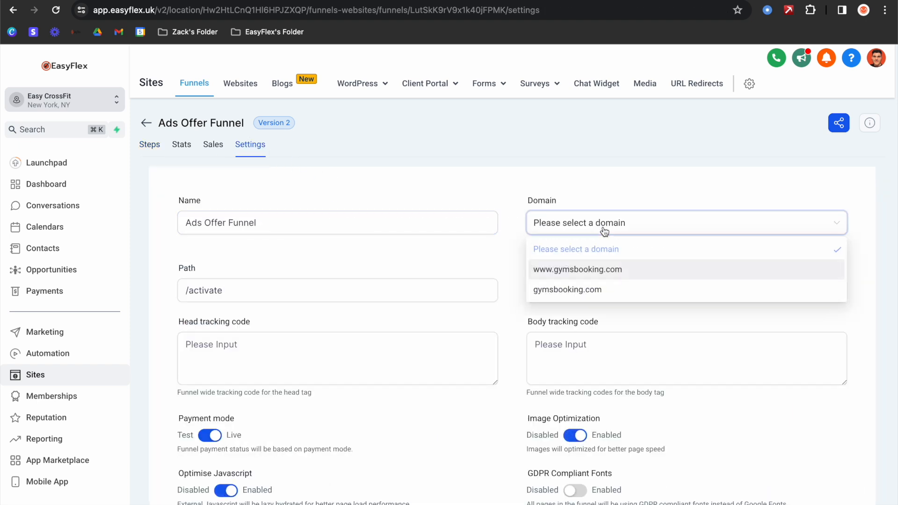
{"action": "left_click", "coordinate": [581, 288]}
{"action": "scroll", "coordinate": [444, 269], "scroll_direction": "down", "scroll_amount": 4}
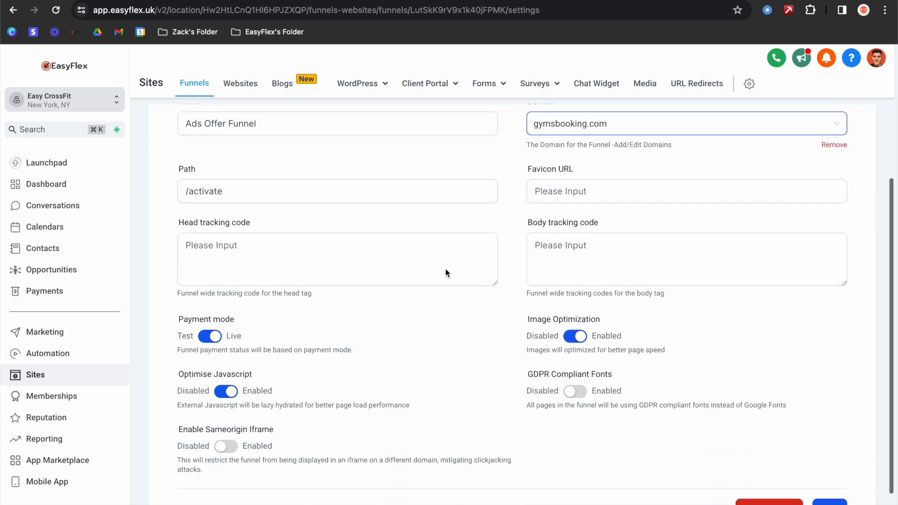
{"action": "left_click", "coordinate": [835, 452]}
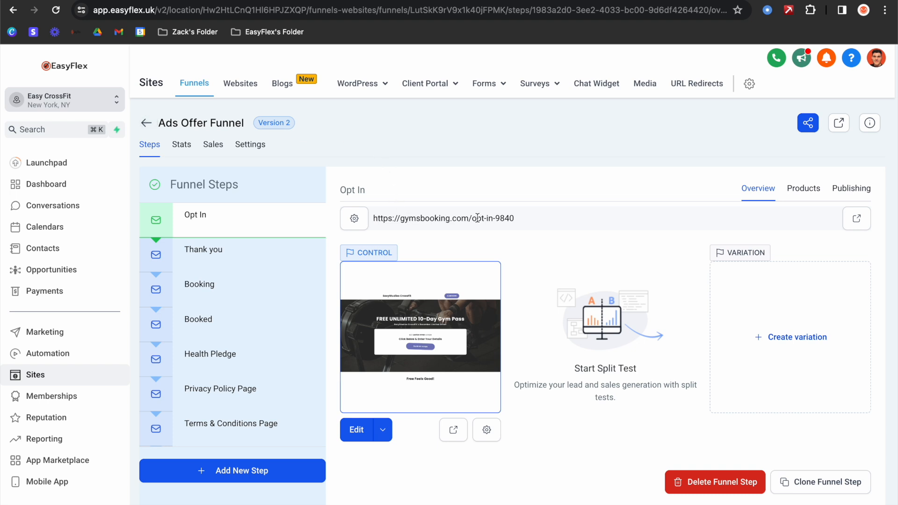
{"action": "left_click_drag", "start_coordinate": [521, 220], "coordinate": [446, 219]}
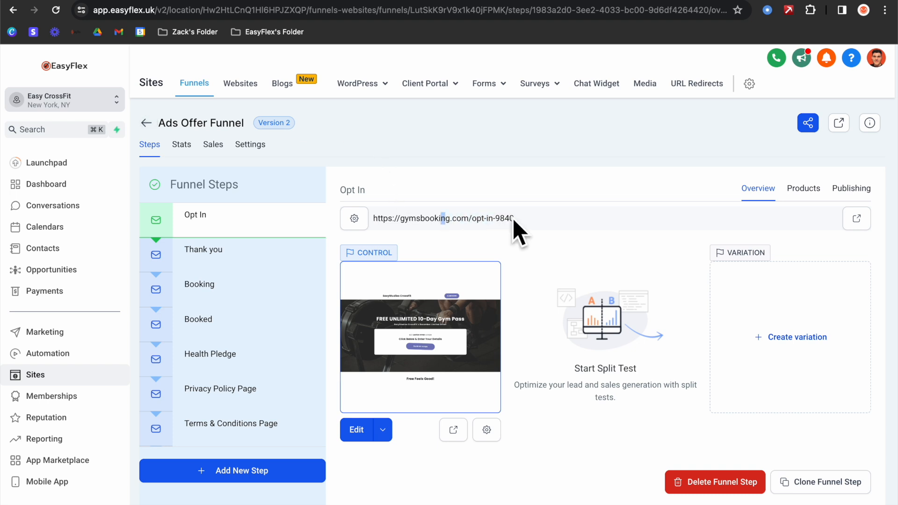
{"action": "left_click", "coordinate": [853, 221]}
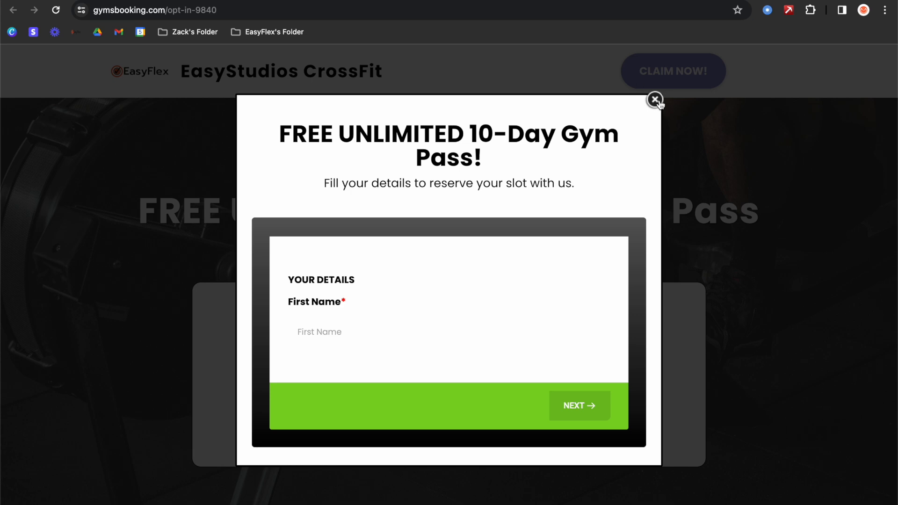
{"action": "left_click", "coordinate": [656, 100]}
{"action": "key", "text": "super+w"}
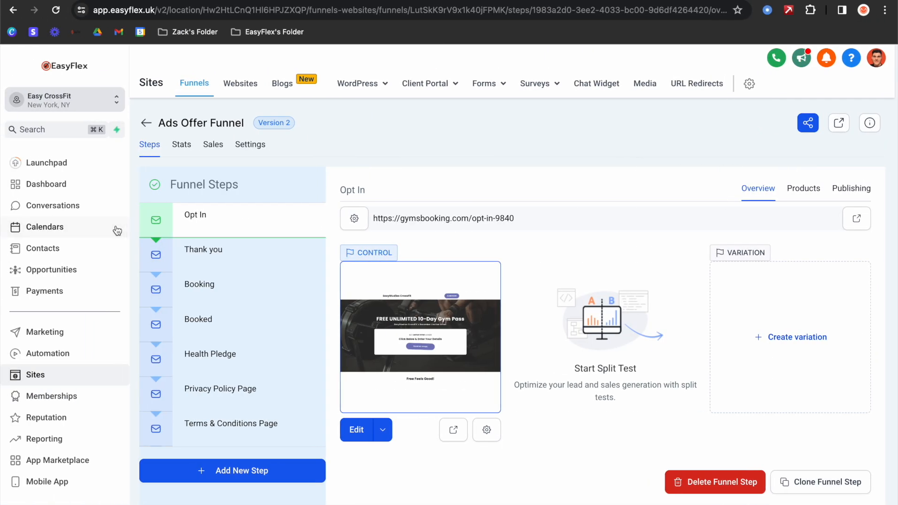
- Go to Phone Numbers settings and start buying a new number
{"action": "left_click", "coordinate": [33, 499]}
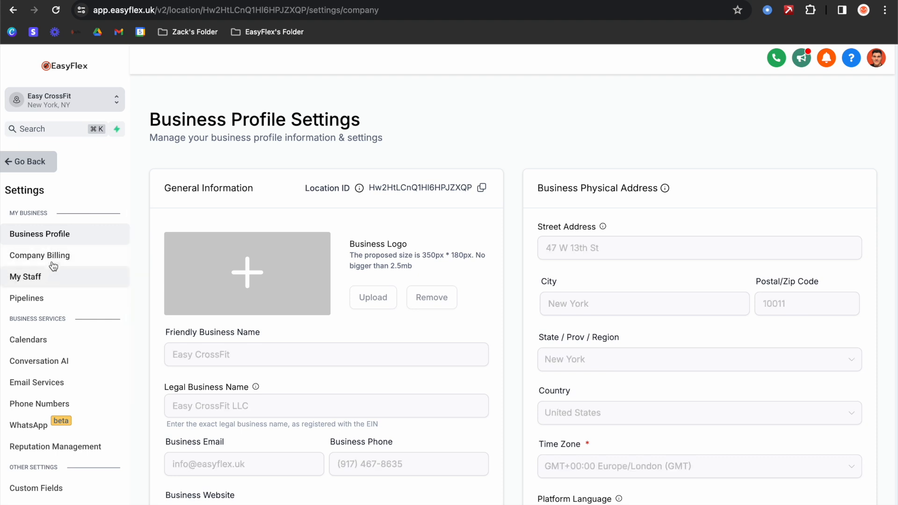
{"action": "scroll", "coordinate": [66, 304], "scroll_direction": "down", "scroll_amount": 3}
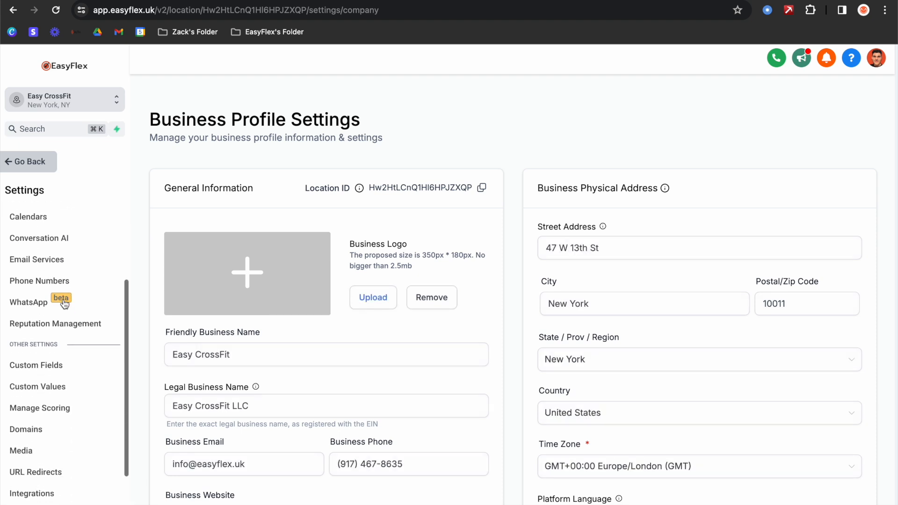
{"action": "left_click", "coordinate": [81, 273]}
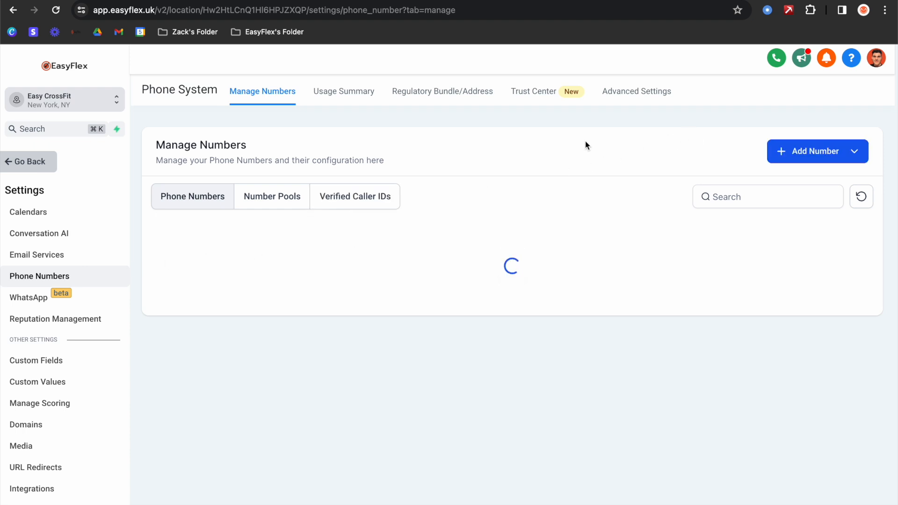
{"action": "left_click", "coordinate": [807, 159]}
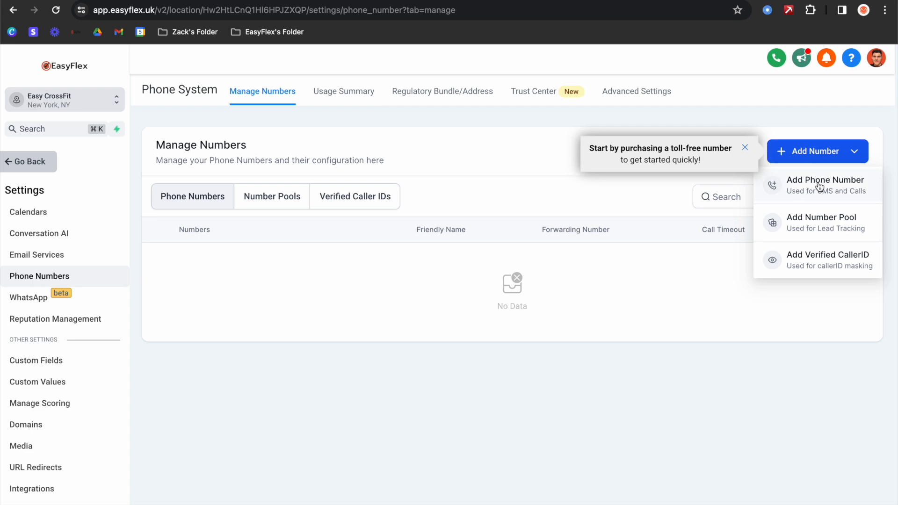
{"action": "left_click", "coordinate": [819, 186]}
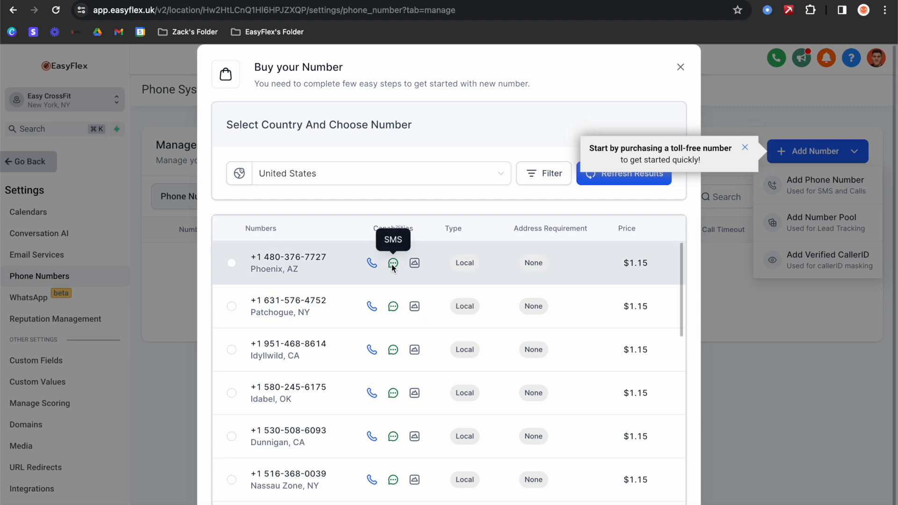
- Keep the number filters at matching any part of the number, country United States
{"action": "scroll", "coordinate": [396, 263], "scroll_direction": "down", "scroll_amount": 4}
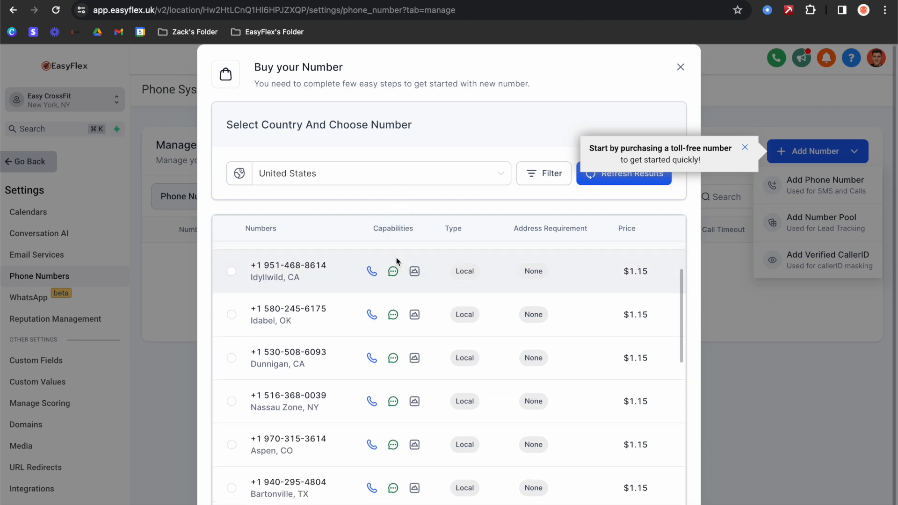
{"action": "scroll", "coordinate": [397, 260], "scroll_direction": "up", "scroll_amount": 2}
{"action": "scroll", "coordinate": [397, 257], "scroll_direction": "down", "scroll_amount": 1}
{"action": "scroll", "coordinate": [397, 257], "scroll_direction": "up", "scroll_amount": 2}
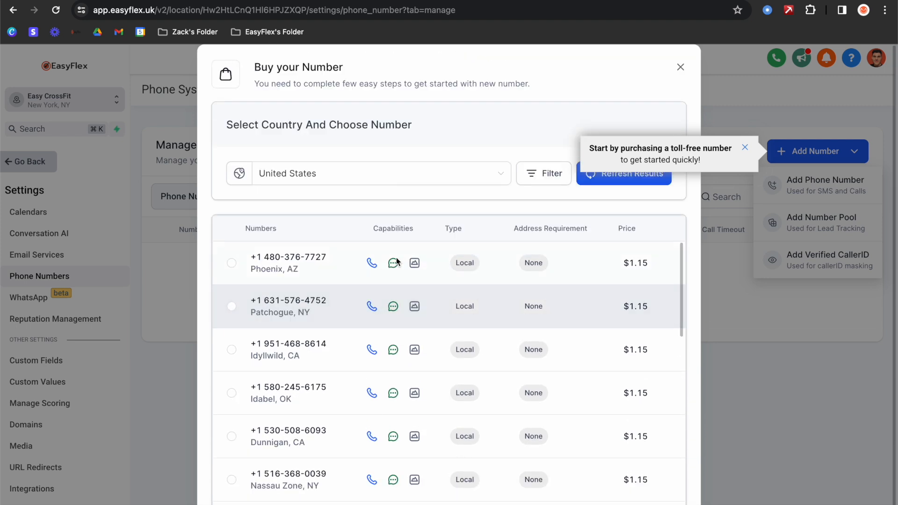
{"action": "left_click", "coordinate": [544, 173]}
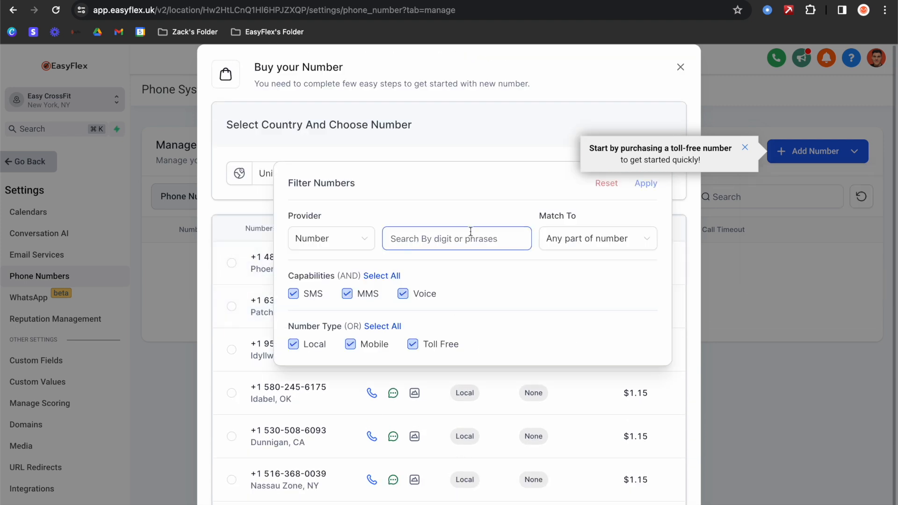
{"action": "left_click", "coordinate": [561, 243]}
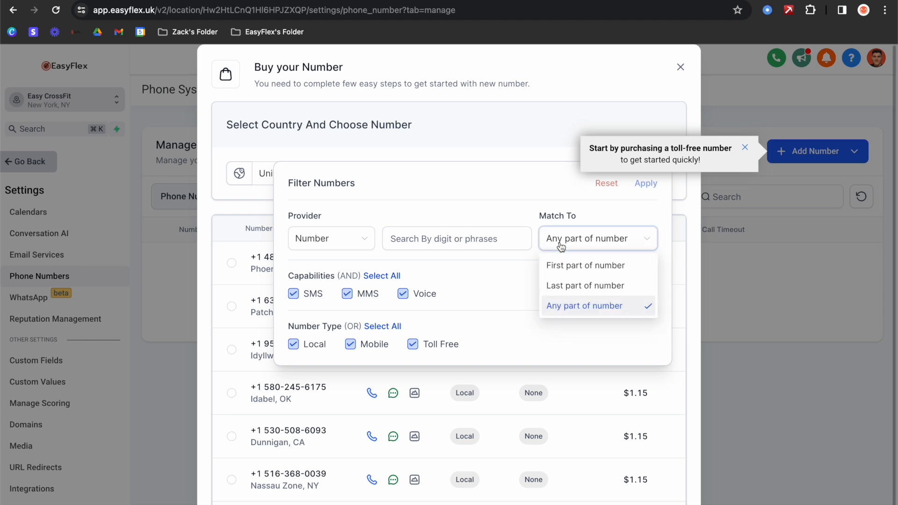
{"action": "left_click", "coordinate": [543, 221]}
{"action": "left_click", "coordinate": [310, 159]}
{"action": "left_click", "coordinate": [278, 176]}
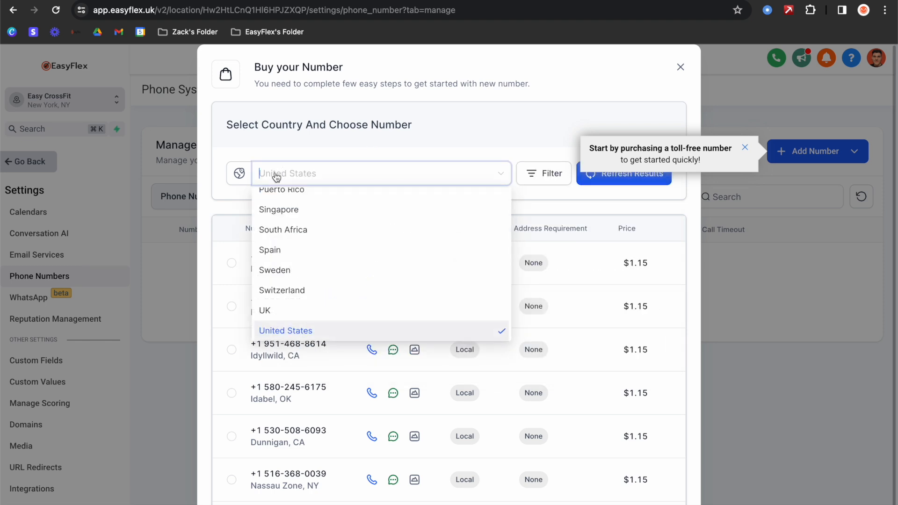
{"action": "left_click", "coordinate": [269, 329]}
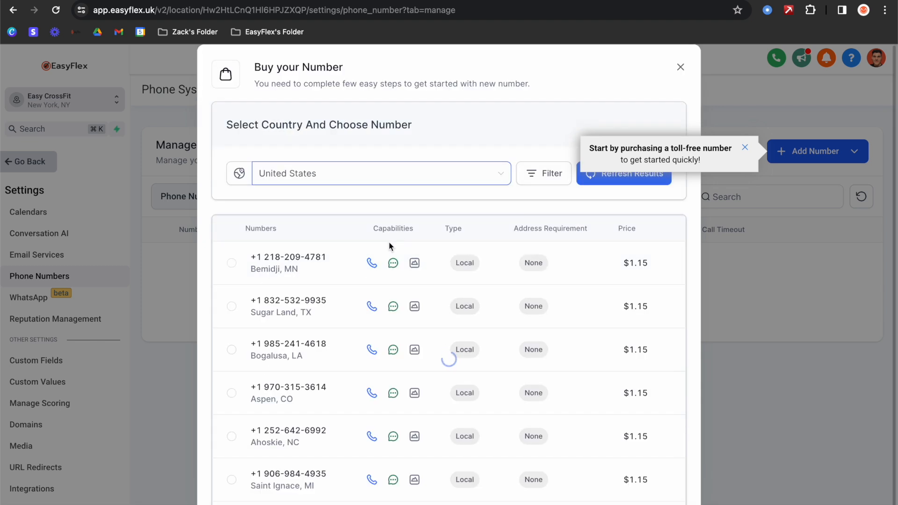
- Search available numbers for the digits 3102 and scroll through the results
{"action": "left_click", "coordinate": [552, 144]}
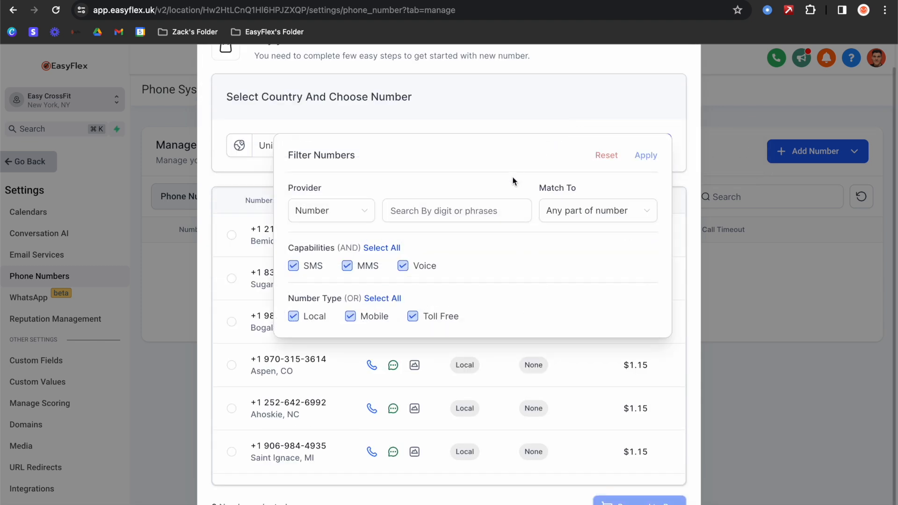
{"action": "left_click", "coordinate": [484, 210]}
{"action": "type", "text": "3102"}
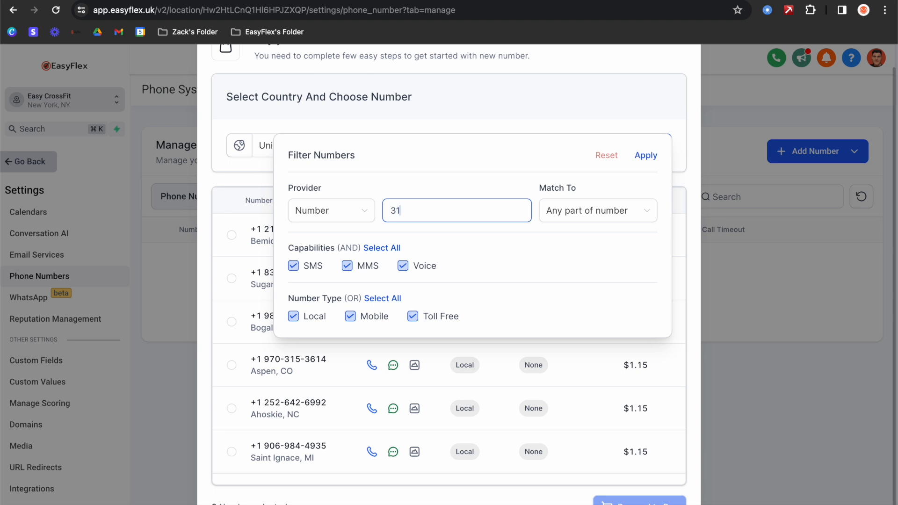
{"action": "key", "text": "BackSpace"}
{"action": "key", "text": "BackSpace"}
{"action": "type", "text": "2"}
{"action": "left_click", "coordinate": [647, 157]}
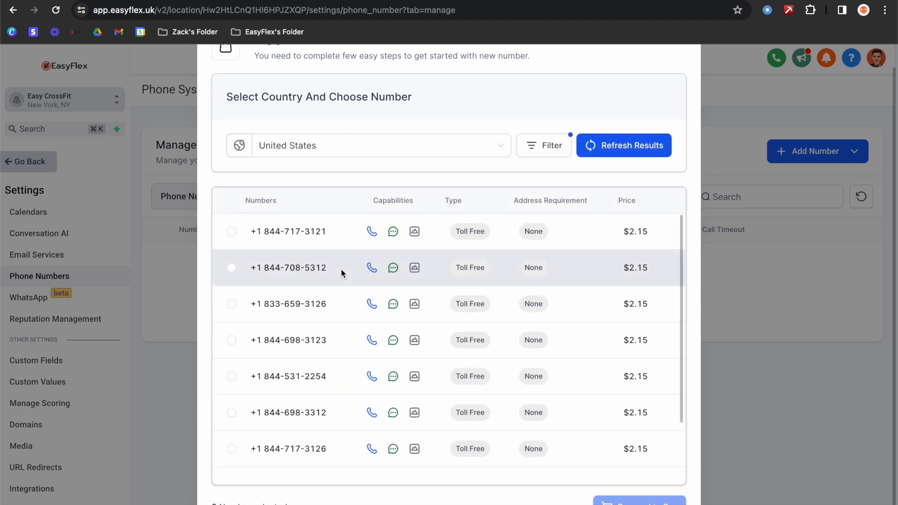
{"action": "scroll", "coordinate": [340, 316], "scroll_direction": "down", "scroll_amount": 5}
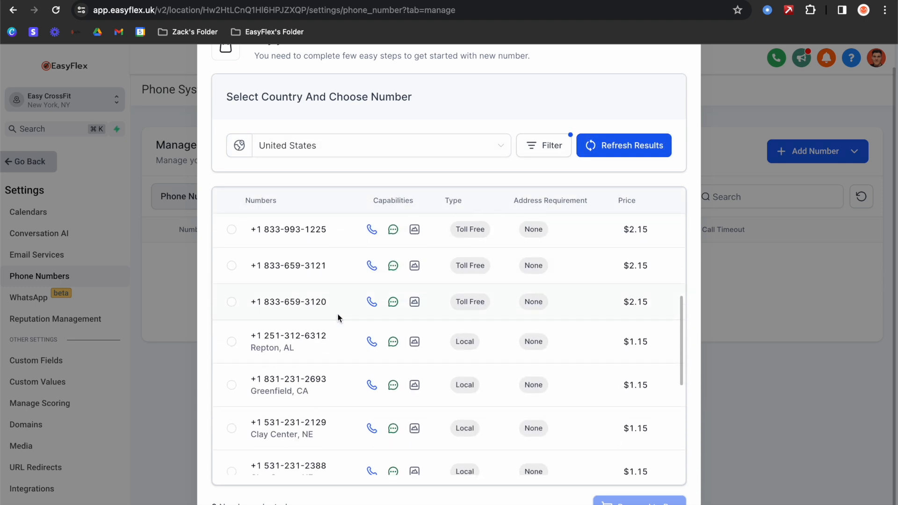
{"action": "scroll", "coordinate": [338, 314], "scroll_direction": "down", "scroll_amount": 1}
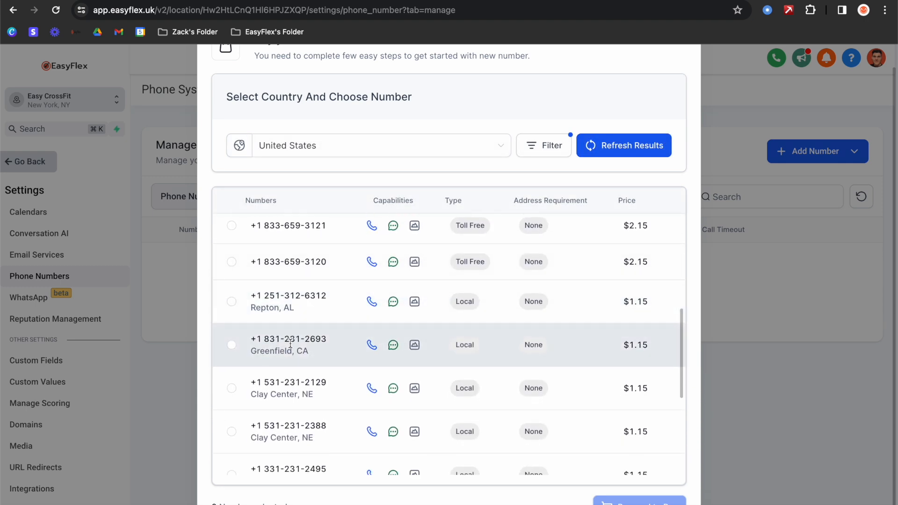
{"action": "scroll", "coordinate": [246, 323], "scroll_direction": "down", "scroll_amount": 2}
- Select an available number, then close the Buy your Number window without purchasing
{"action": "left_click", "coordinate": [231, 305]}
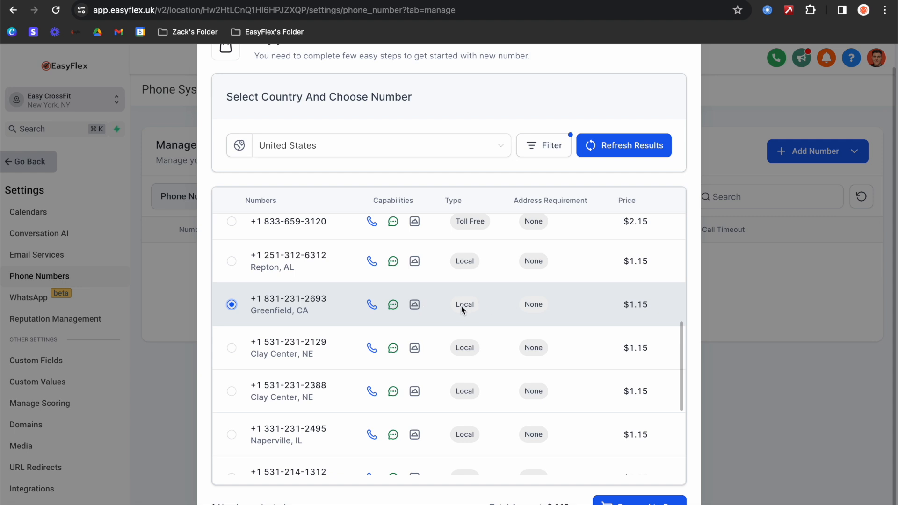
{"action": "scroll", "coordinate": [500, 309], "scroll_direction": "down", "scroll_amount": 2}
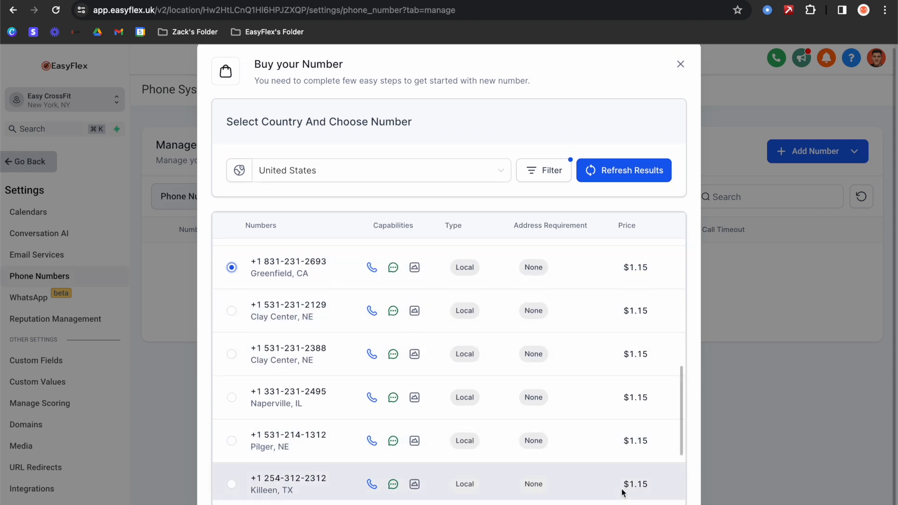
{"action": "scroll", "coordinate": [608, 281], "scroll_direction": "up", "scroll_amount": 5}
{"action": "left_click", "coordinate": [680, 70]}
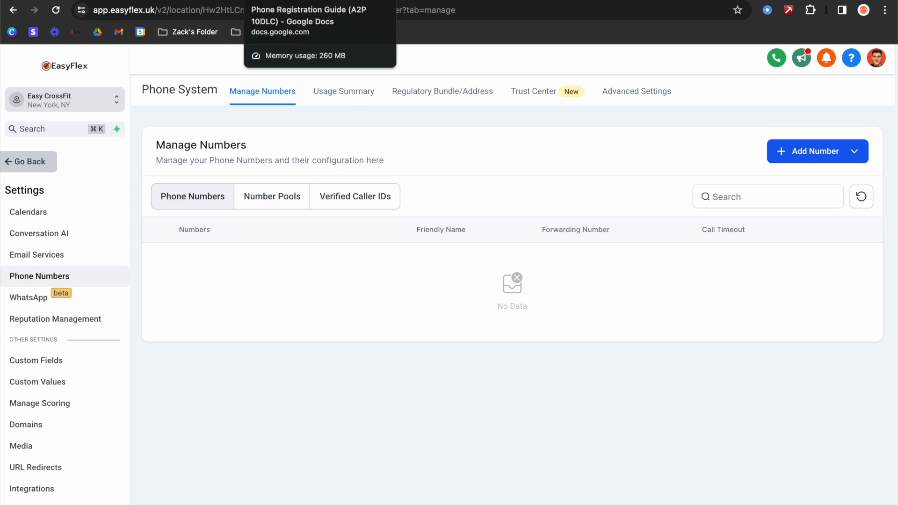
- Highlight 'Purchase a local number' in the Phone Registration Guide, then return to EasyFlex
{"action": "left_click", "coordinate": [326, 1]}
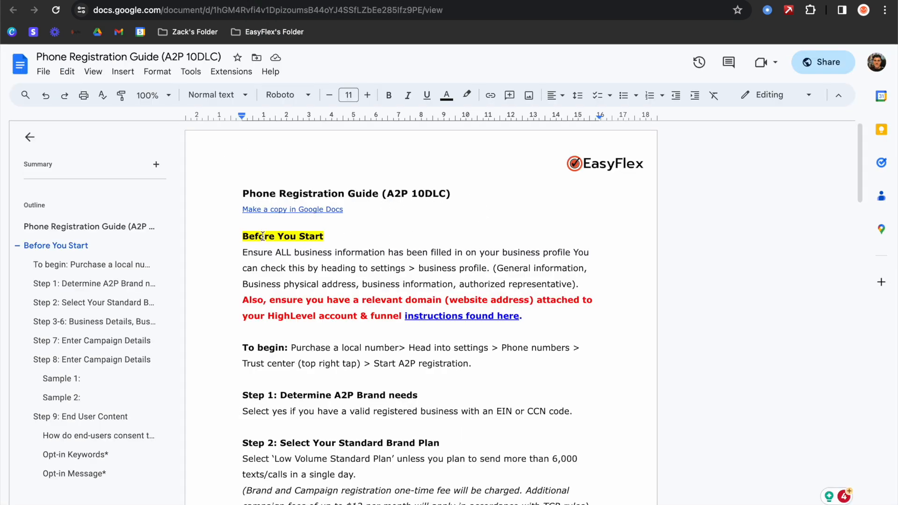
{"action": "scroll", "coordinate": [290, 232], "scroll_direction": "down", "scroll_amount": 2}
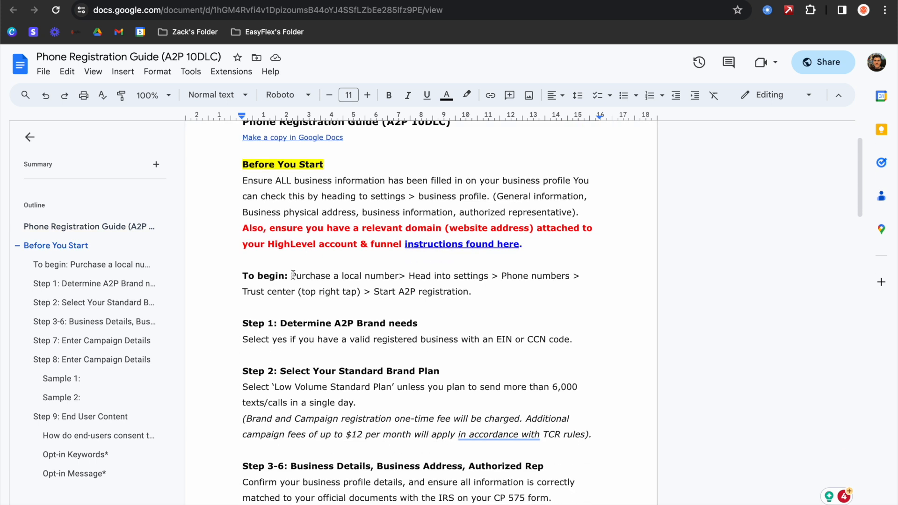
{"action": "left_click_drag", "start_coordinate": [291, 276], "coordinate": [399, 276]}
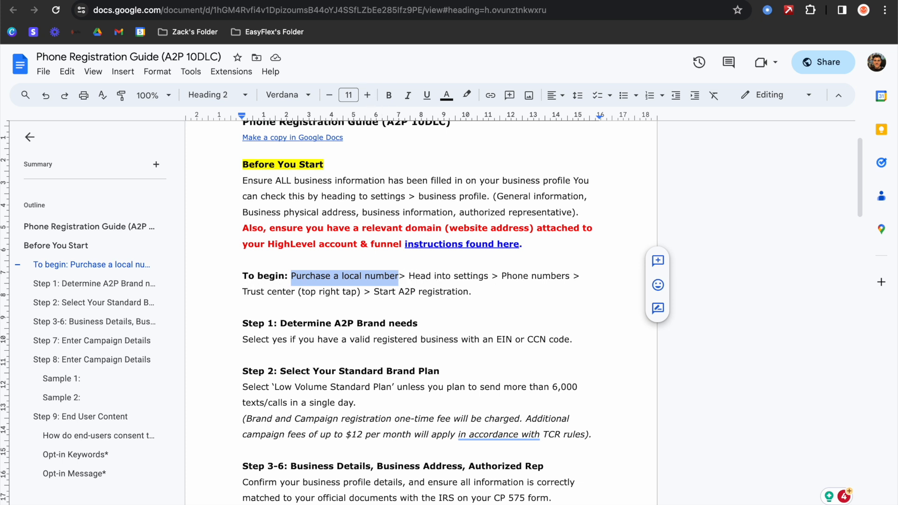
{"action": "key", "text": "ctrl+Tab"}
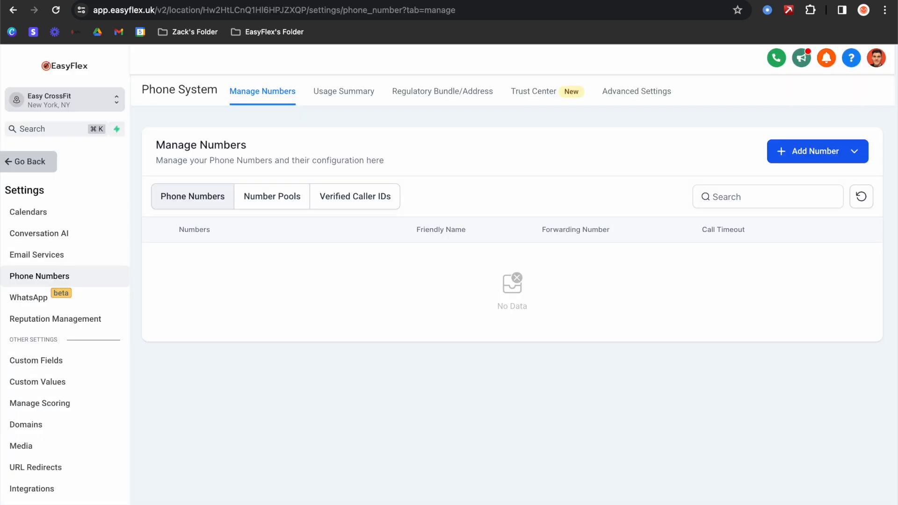
- Open the Trust Center and scroll down to the A2P Wizard's Start Registering Now button
{"action": "left_click", "coordinate": [529, 94]}
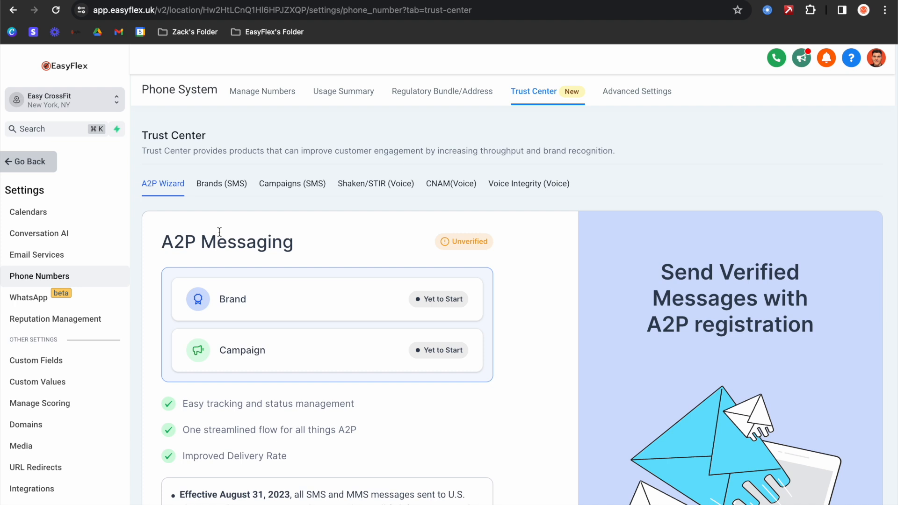
{"action": "scroll", "coordinate": [217, 231], "scroll_direction": "down", "scroll_amount": 2}
{"action": "scroll", "coordinate": [219, 232], "scroll_direction": "up", "scroll_amount": 2}
{"action": "scroll", "coordinate": [422, 222], "scroll_direction": "down", "scroll_amount": 4}
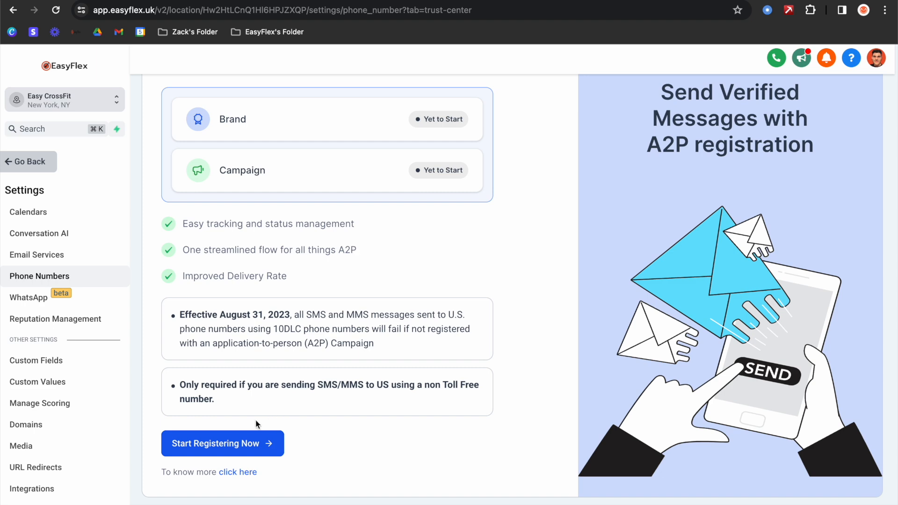
- Start A2P registration and compare its US-based, tax-ID answers with the guide's Step 1 on EIN
{"action": "left_click", "coordinate": [219, 447]}
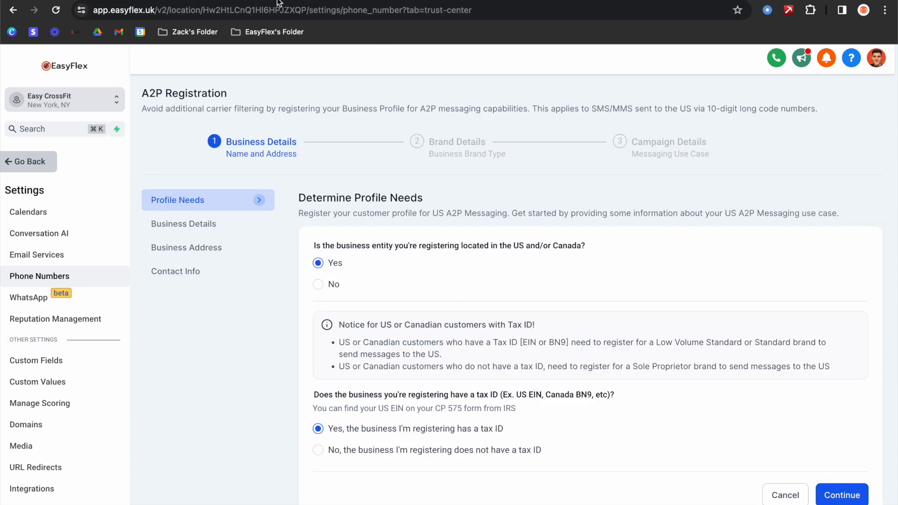
{"action": "left_click", "coordinate": [297, 1]}
{"action": "scroll", "coordinate": [372, 251], "scroll_direction": "down", "scroll_amount": 3}
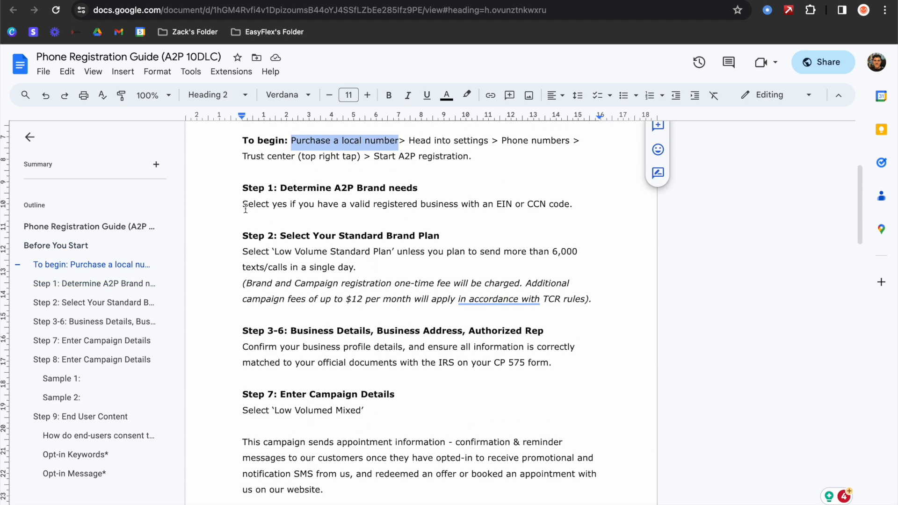
{"action": "left_click_drag", "start_coordinate": [243, 202], "coordinate": [573, 208]}
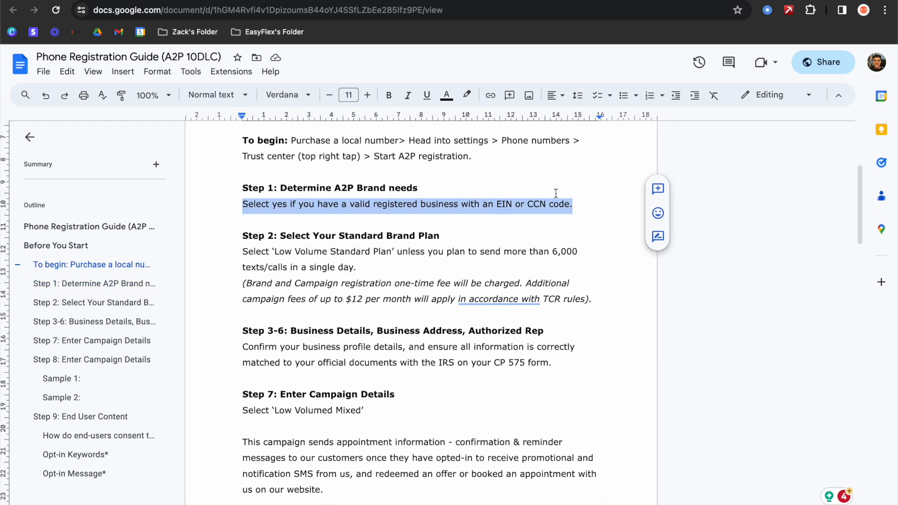
{"action": "left_click", "coordinate": [414, 1]}
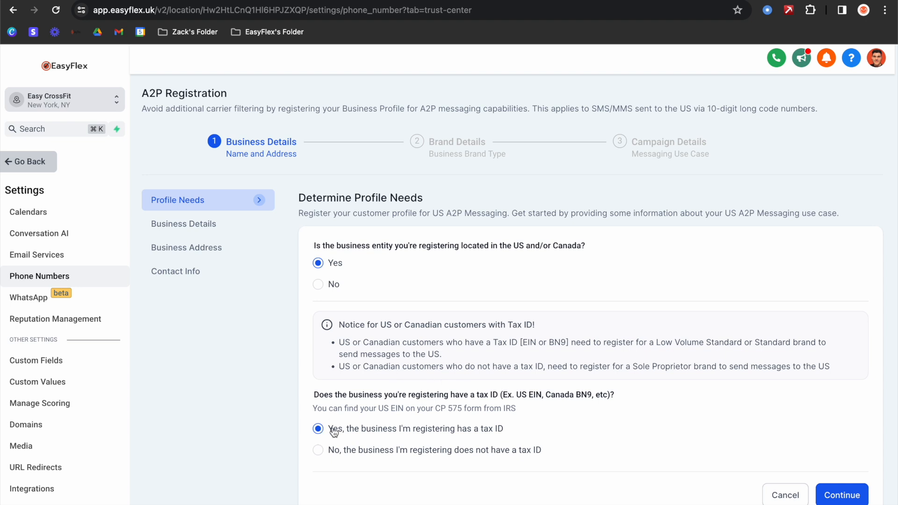
- Accept the Profile Needs answers and review and confirm the prefilled Business Details
{"action": "left_click", "coordinate": [841, 495]}
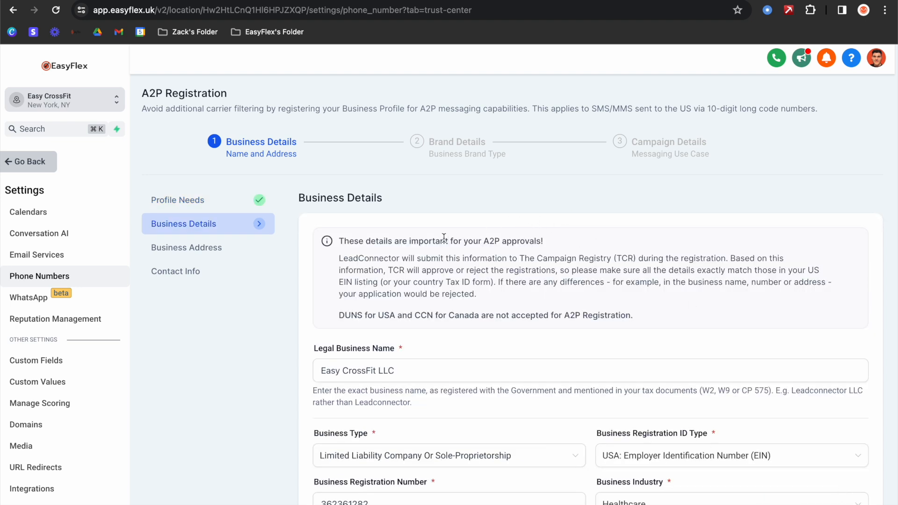
{"action": "scroll", "coordinate": [443, 239], "scroll_direction": "down", "scroll_amount": 1}
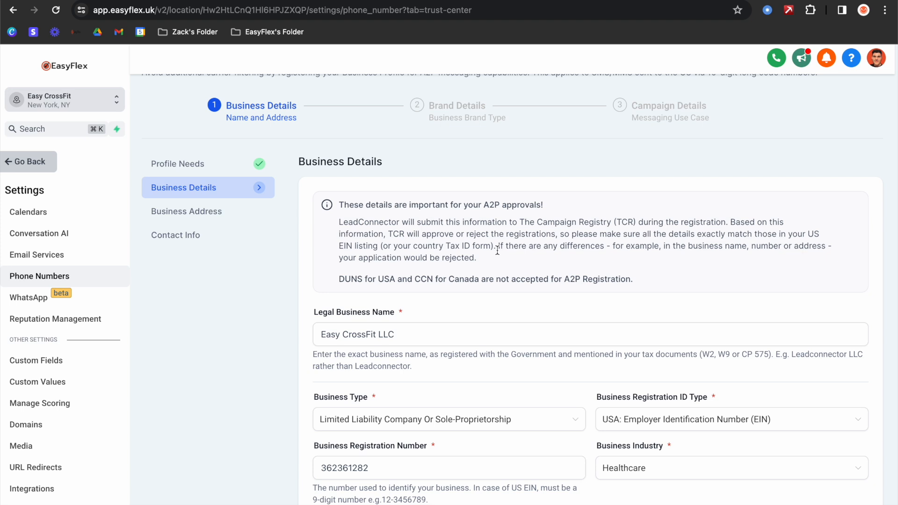
{"action": "scroll", "coordinate": [497, 251], "scroll_direction": "down", "scroll_amount": 5}
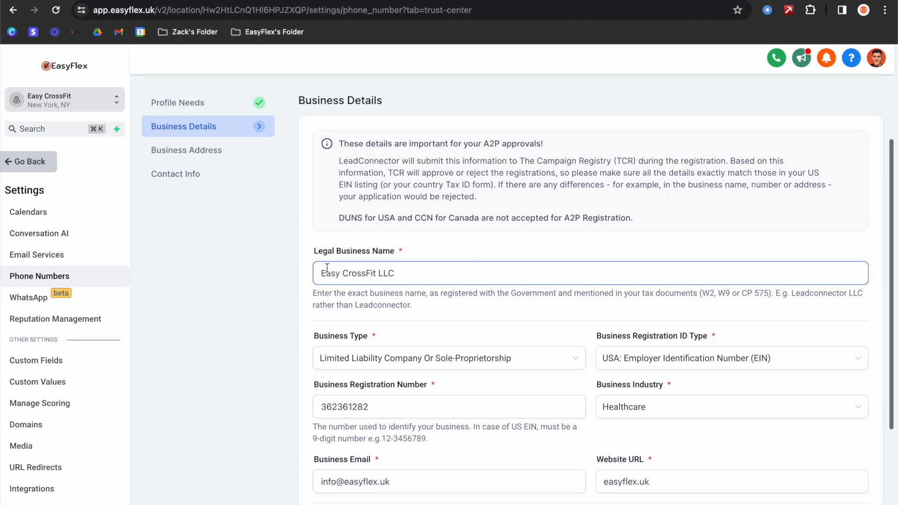
{"action": "scroll", "coordinate": [411, 195], "scroll_direction": "down", "scroll_amount": 2}
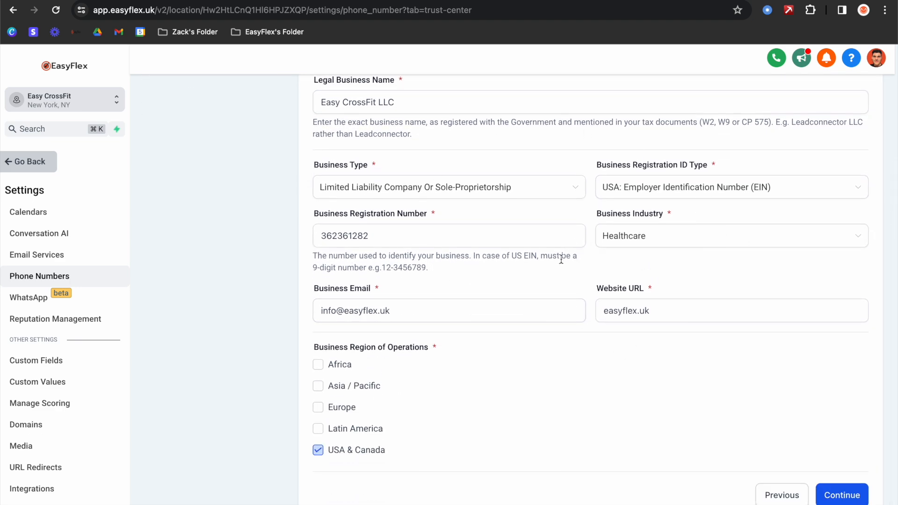
{"action": "scroll", "coordinate": [745, 242], "scroll_direction": "up", "scroll_amount": 3}
{"action": "scroll", "coordinate": [711, 257], "scroll_direction": "down", "scroll_amount": 3}
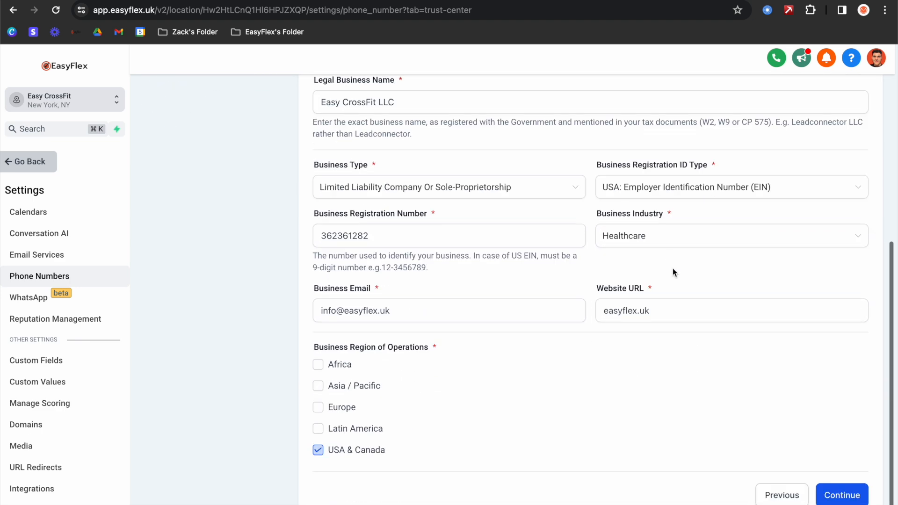
{"action": "left_click", "coordinate": [839, 491]}
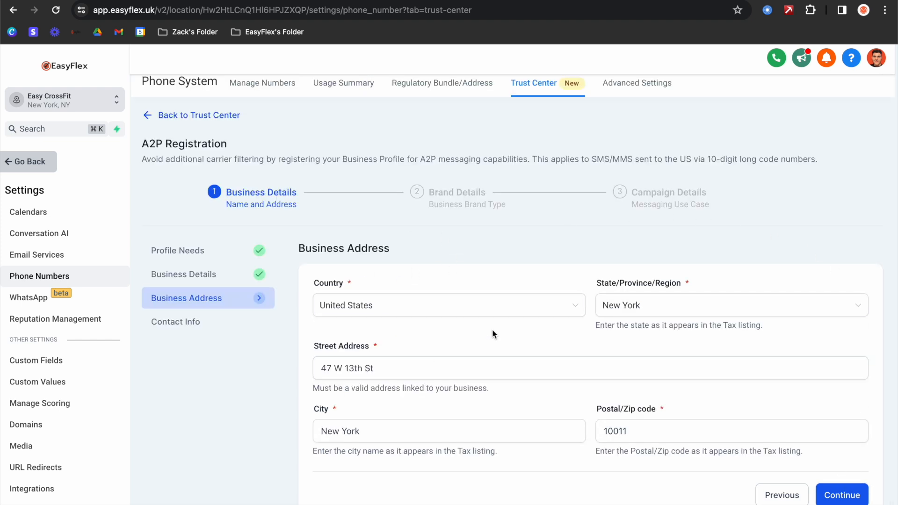
- Confirm the prefilled business address and the authorized representative's contact info
{"action": "left_click", "coordinate": [850, 494]}
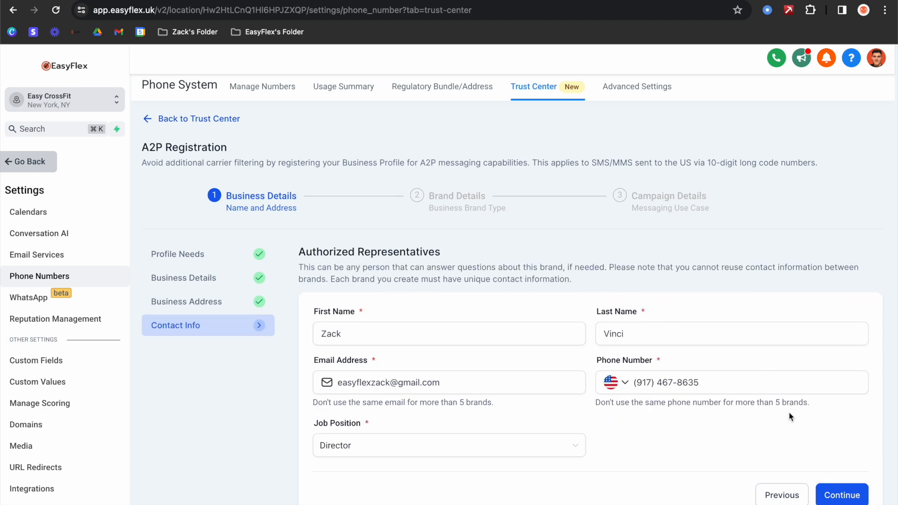
{"action": "left_click", "coordinate": [842, 492]}
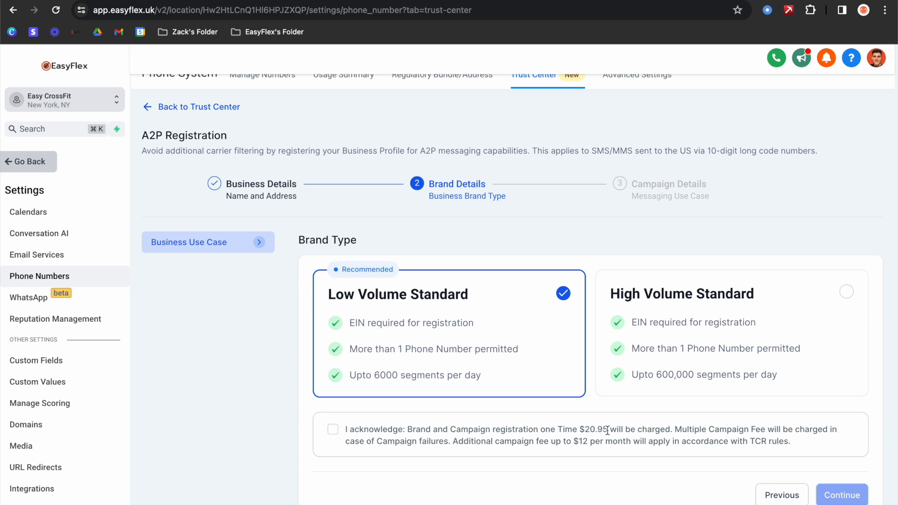
- Check the Low Volume Standard brand choice against the guide's Step 2 brand plan advice
{"action": "scroll", "coordinate": [524, 220], "scroll_direction": "up", "scroll_amount": 2}
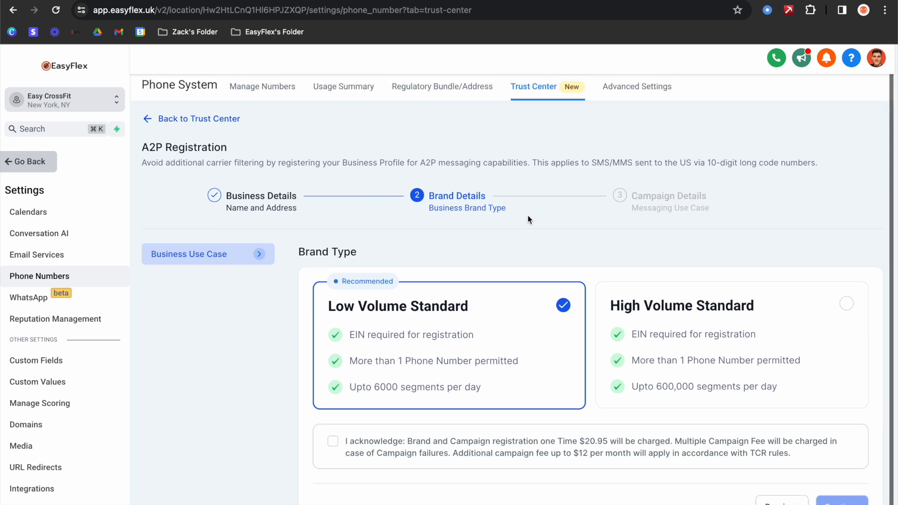
{"action": "scroll", "coordinate": [531, 220], "scroll_direction": "down", "scroll_amount": 1}
{"action": "scroll", "coordinate": [533, 224], "scroll_direction": "up", "scroll_amount": 1}
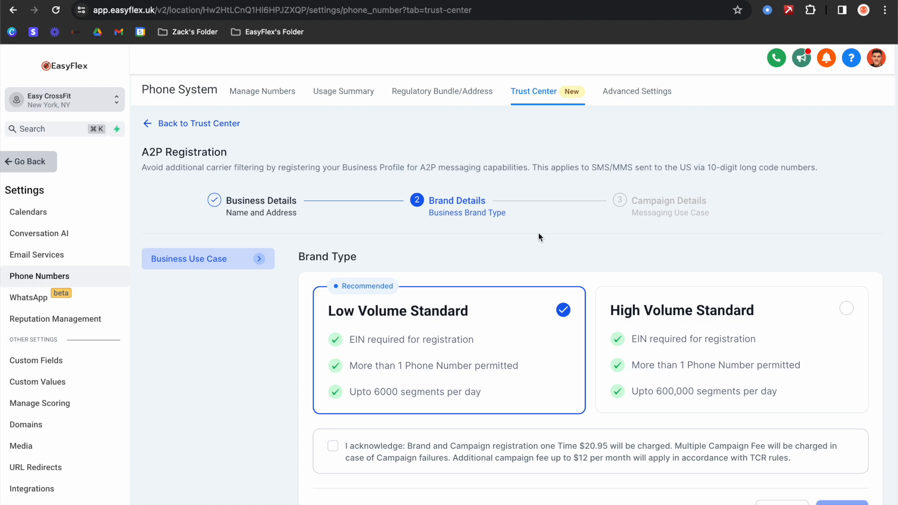
{"action": "left_click", "coordinate": [340, 1]}
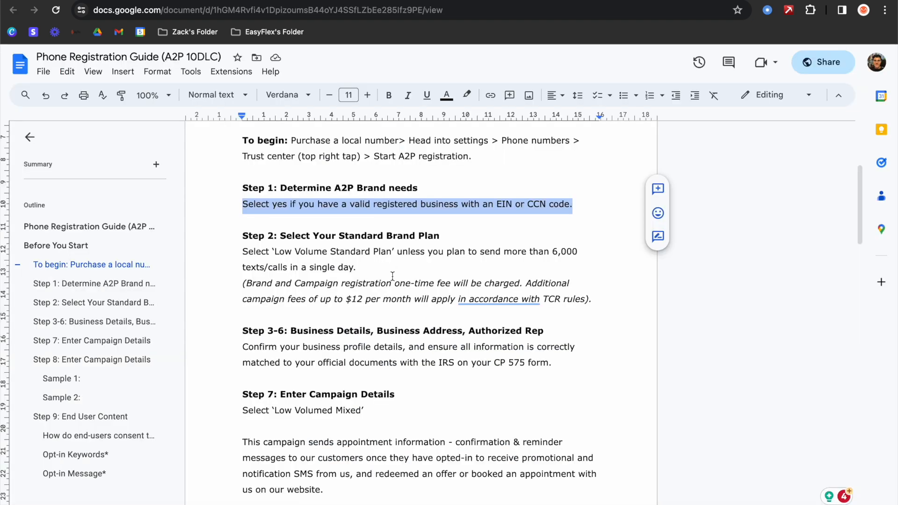
{"action": "scroll", "coordinate": [464, 268], "scroll_direction": "down", "scroll_amount": 2}
{"action": "scroll", "coordinate": [464, 268], "scroll_direction": "down", "scroll_amount": 10}
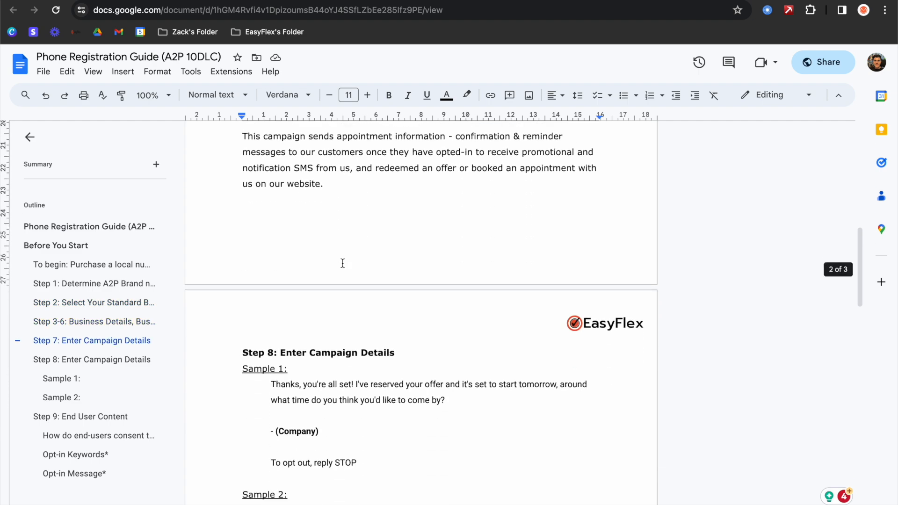
{"action": "scroll", "coordinate": [342, 264], "scroll_direction": "up", "scroll_amount": 1}
{"action": "left_click", "coordinate": [187, 1]}
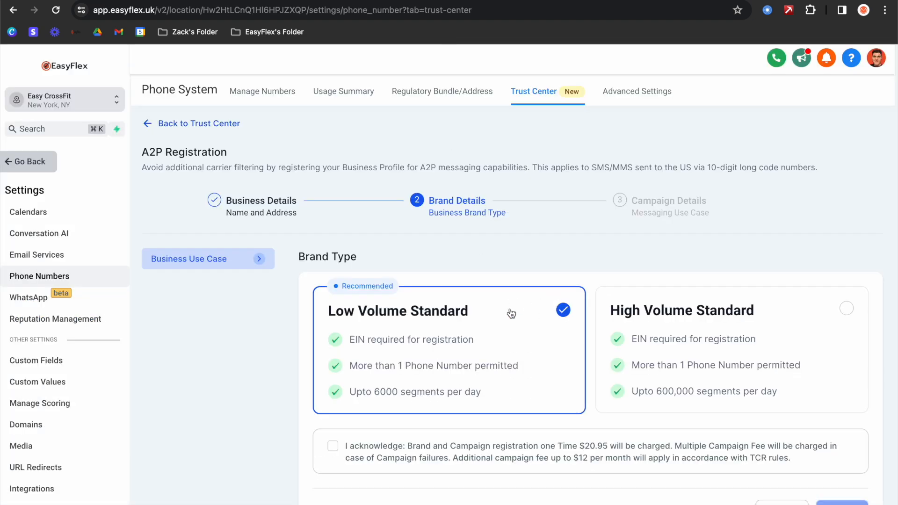
- Acknowledge the $20.95 registration fee and proceed to Campaign Details
{"action": "scroll", "coordinate": [491, 311], "scroll_direction": "down", "scroll_amount": 1}
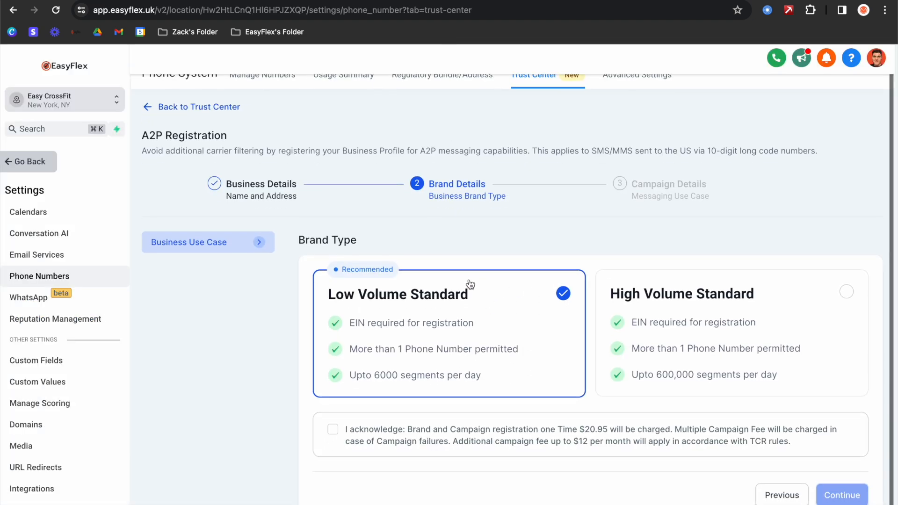
{"action": "left_click", "coordinate": [333, 429]}
{"action": "left_click", "coordinate": [842, 495]}
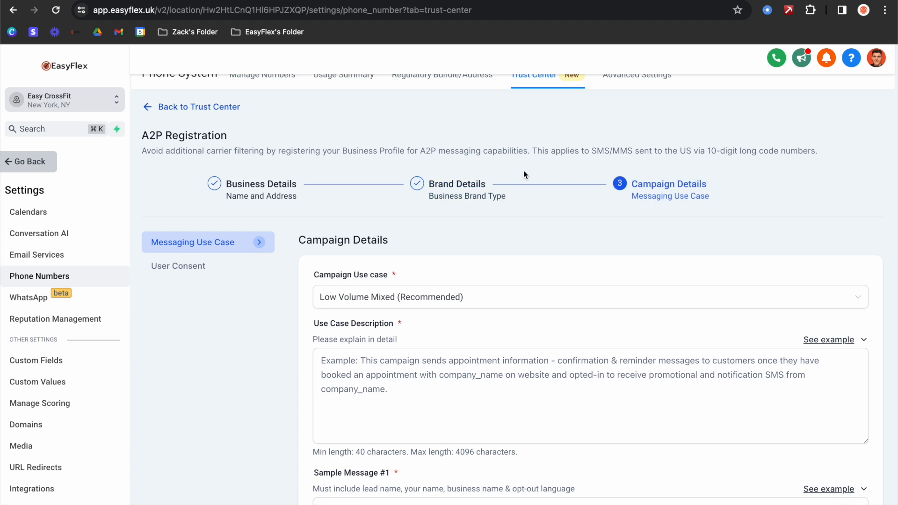
- Keep Low Volume Mixed (Recommended) as the campaign use case
{"action": "scroll", "coordinate": [406, 187], "scroll_direction": "down", "scroll_amount": 2}
{"action": "scroll", "coordinate": [405, 184], "scroll_direction": "down", "scroll_amount": 3}
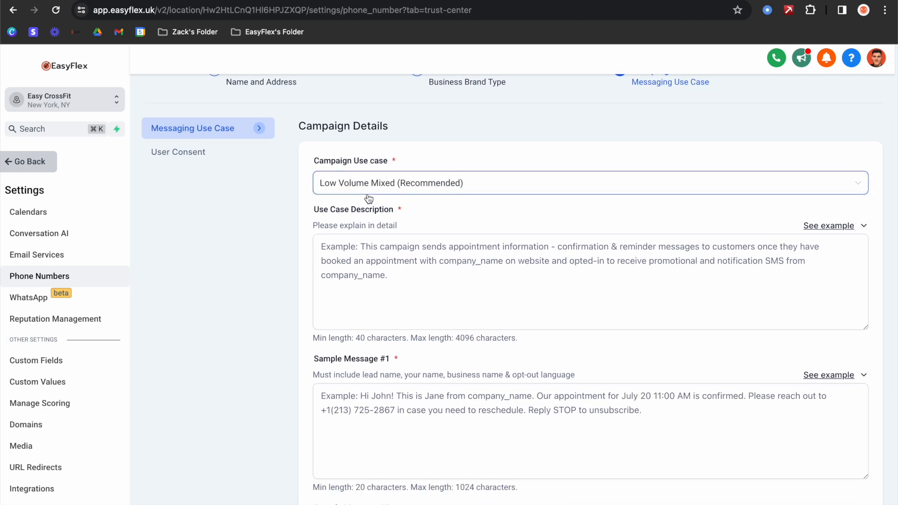
{"action": "left_click", "coordinate": [408, 189]}
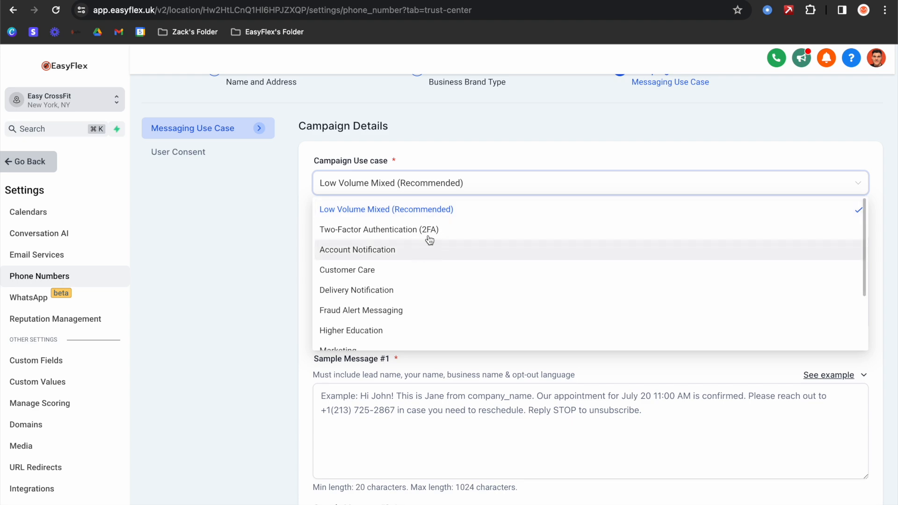
{"action": "left_click", "coordinate": [430, 211]}
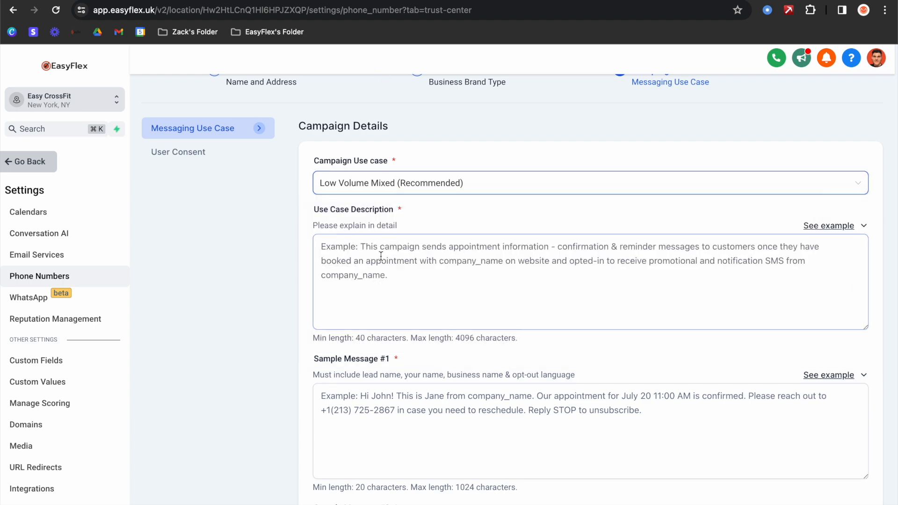
- Copy the guide's Step 7 appointment-information paragraph into Use Case Description
{"action": "left_click", "coordinate": [307, 1]}
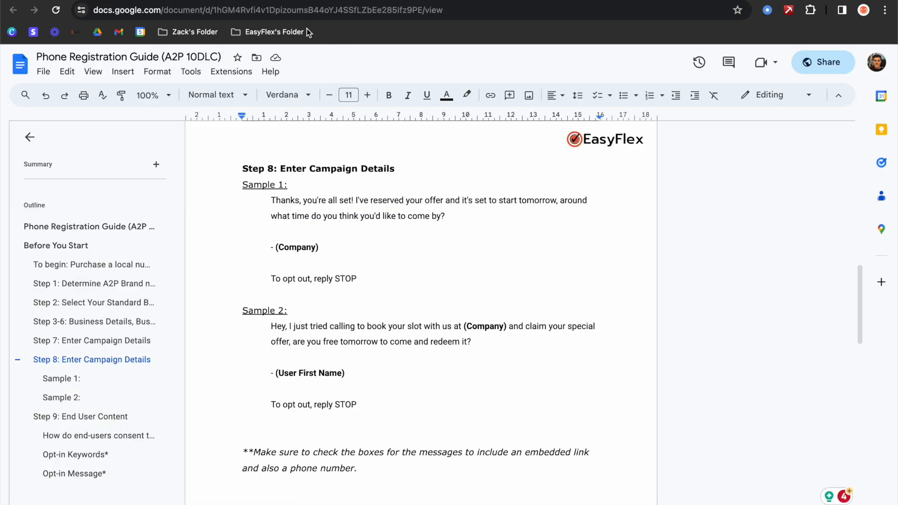
{"action": "scroll", "coordinate": [320, 190], "scroll_direction": "up", "scroll_amount": 7}
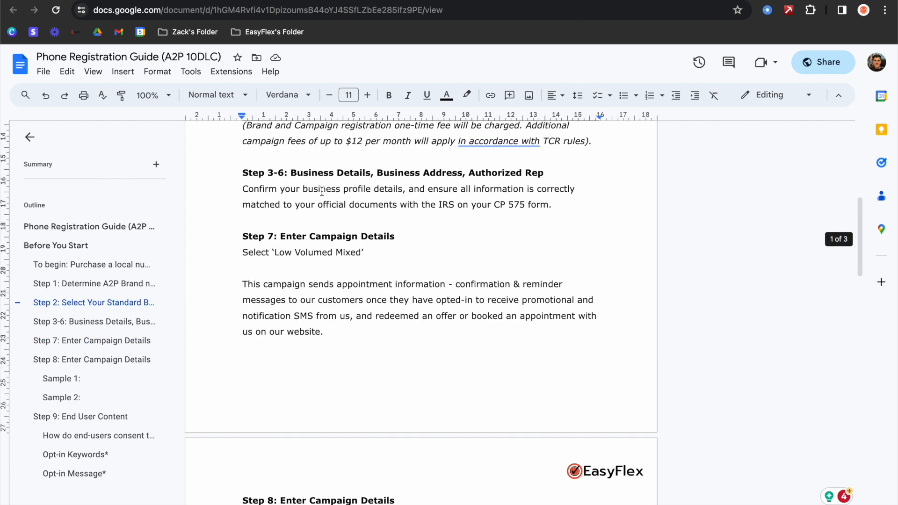
{"action": "left_click_drag", "start_coordinate": [242, 298], "coordinate": [339, 347]}
{"action": "key", "text": "super+c"}
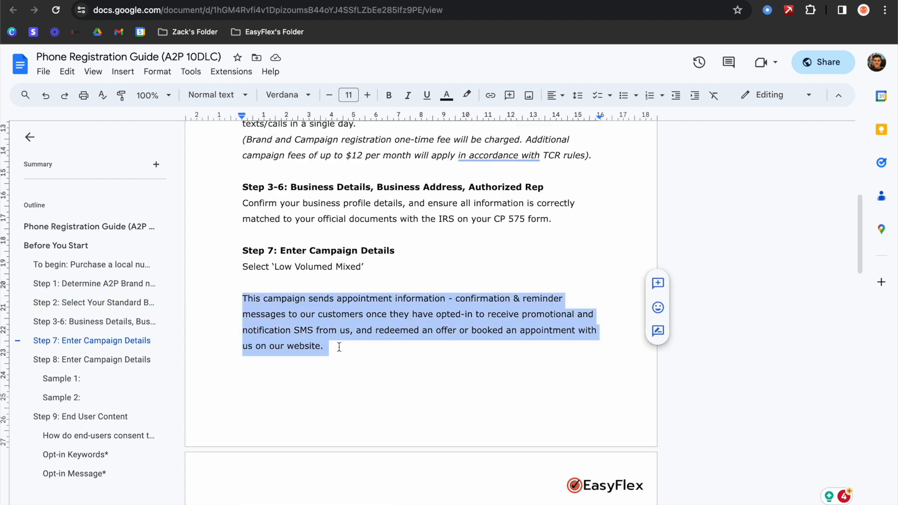
{"action": "scroll", "coordinate": [309, 298], "scroll_direction": "down", "scroll_amount": 1}
{"action": "left_click", "coordinate": [429, 1]}
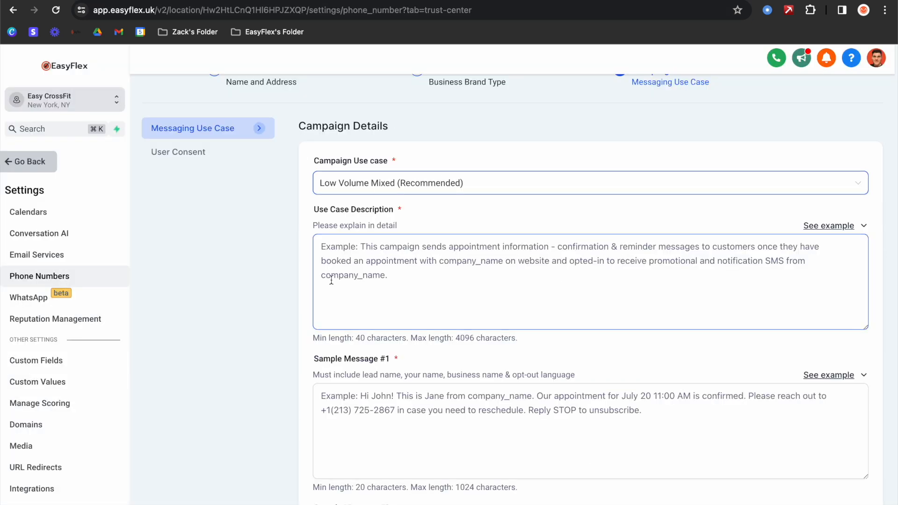
{"action": "left_click", "coordinate": [339, 271]}
{"action": "key", "text": "super+v"}
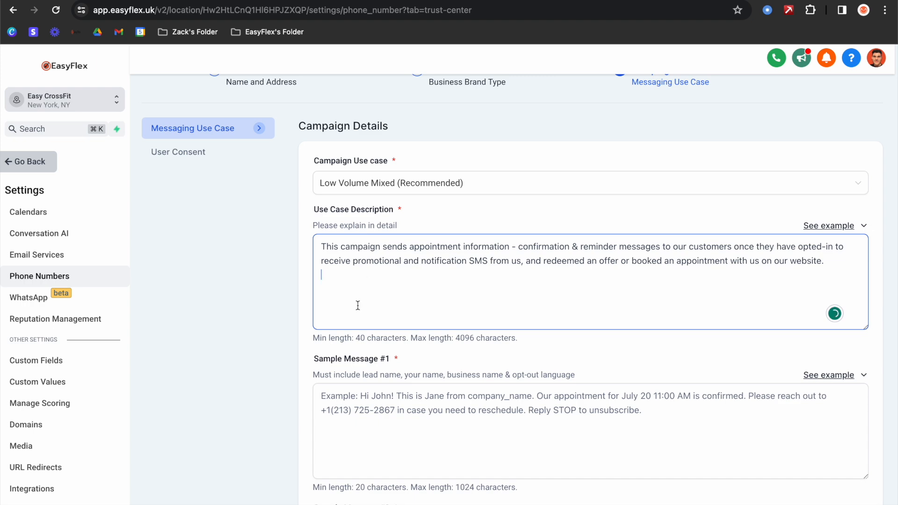
{"action": "scroll", "coordinate": [360, 306], "scroll_direction": "down", "scroll_amount": 1}
{"action": "scroll", "coordinate": [362, 309], "scroll_direction": "down", "scroll_amount": 1}
{"action": "left_click", "coordinate": [362, 309]}
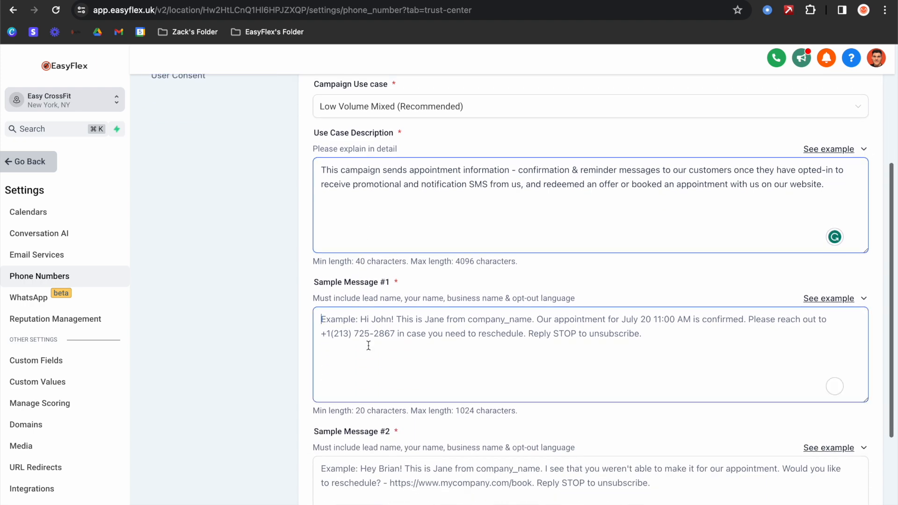
- Paste the guide's Sample 1 text into Sample Message #1 and remove the trailing blank line
{"action": "left_click", "coordinate": [327, 1]}
{"action": "scroll", "coordinate": [440, 322], "scroll_direction": "down", "scroll_amount": 7}
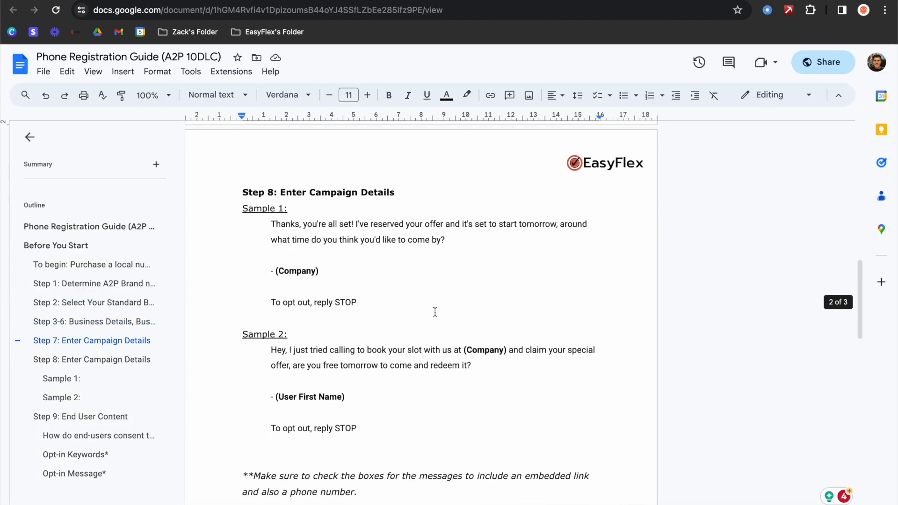
{"action": "left_click_drag", "start_coordinate": [276, 224], "coordinate": [358, 300]}
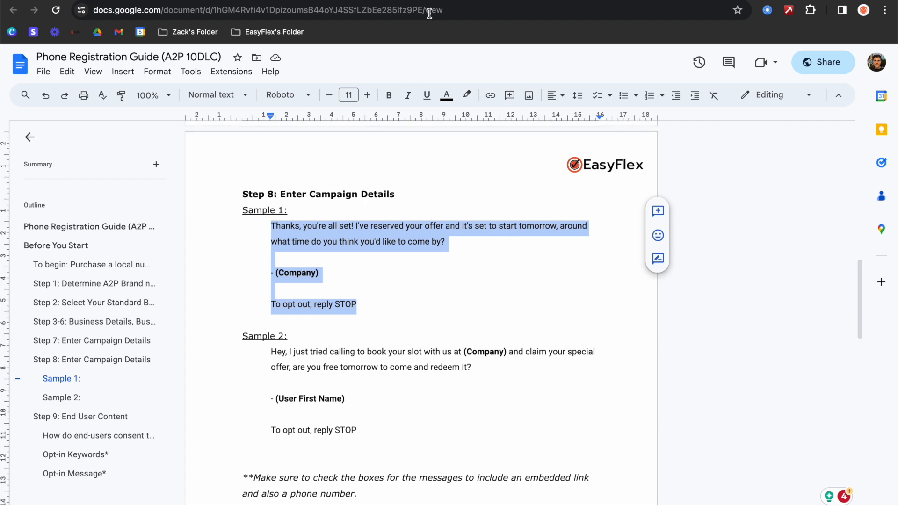
{"action": "left_click", "coordinate": [427, 1]}
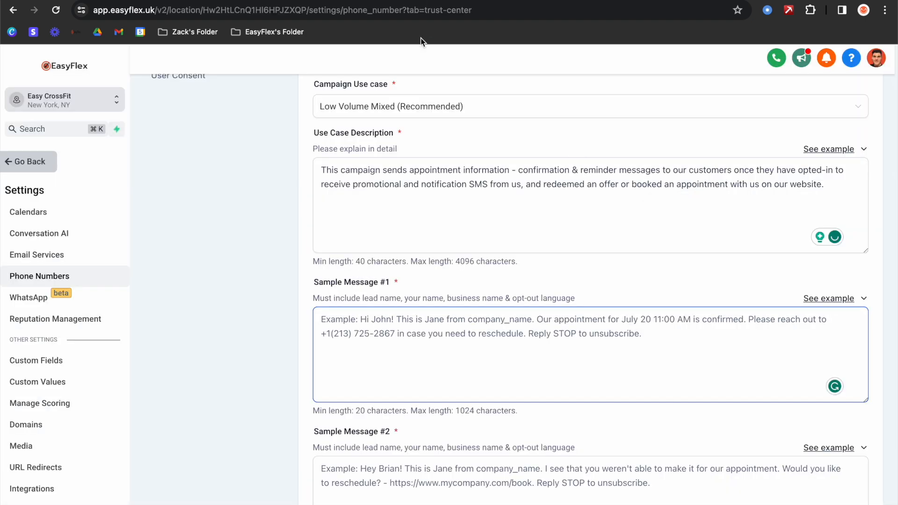
{"action": "type", "text": "Thanks, you're all set! I've reserved your offer and it's set to start tomorrow, around what time do you think you'd like to come by?  - (Company)  To opt out, reply STOP"}
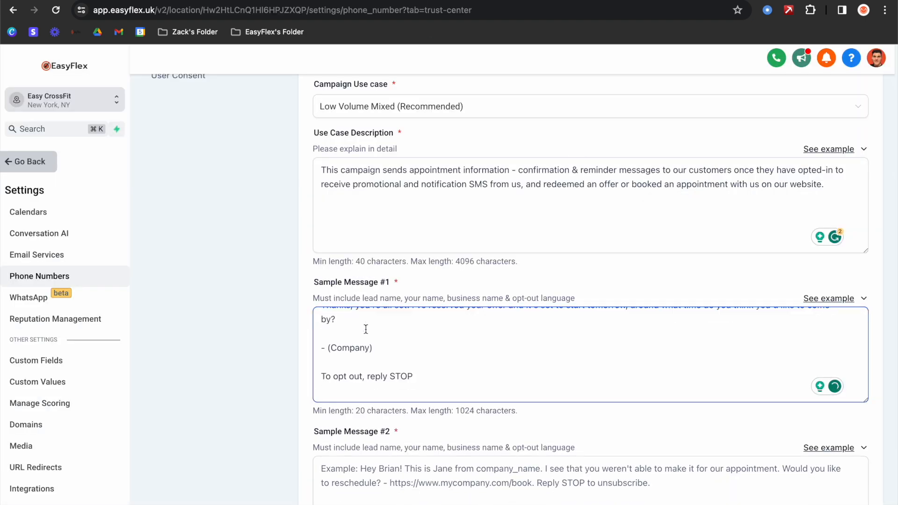
{"action": "key", "text": "BackSpace"}
{"action": "scroll", "coordinate": [346, 255], "scroll_direction": "down", "scroll_amount": 4}
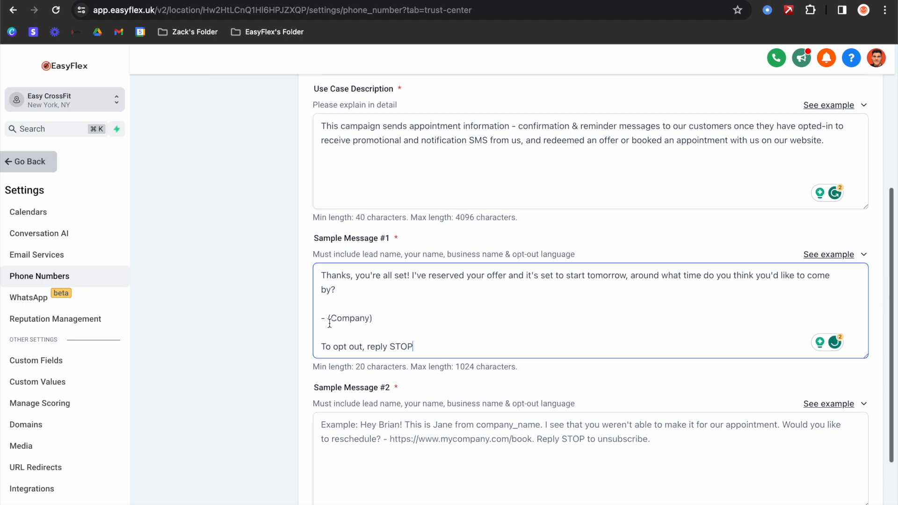
- Paste the guide's Sample 2 text into Sample Message #2
{"action": "left_click", "coordinate": [428, 0]}
{"action": "scroll", "coordinate": [361, 275], "scroll_direction": "down", "scroll_amount": 3}
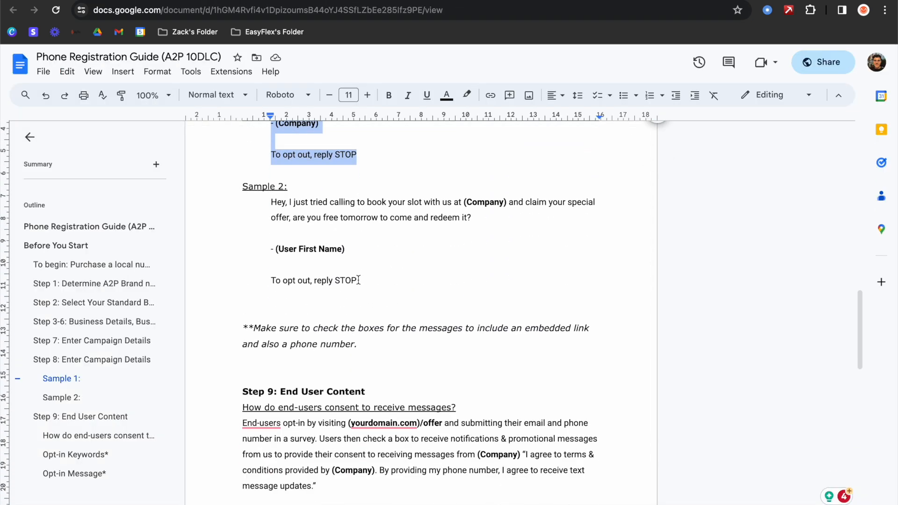
{"action": "left_click_drag", "start_coordinate": [358, 281], "coordinate": [272, 205]}
{"action": "key", "text": "super+c"}
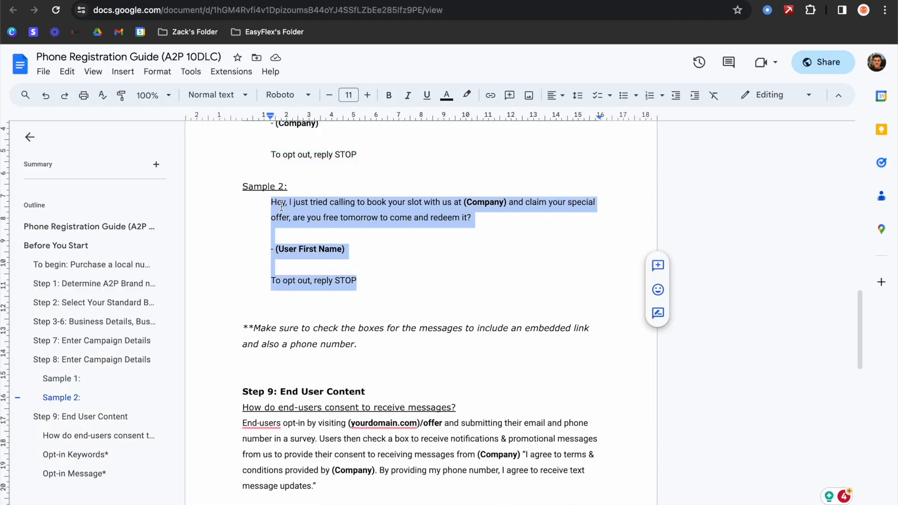
{"action": "left_click", "coordinate": [422, 2]}
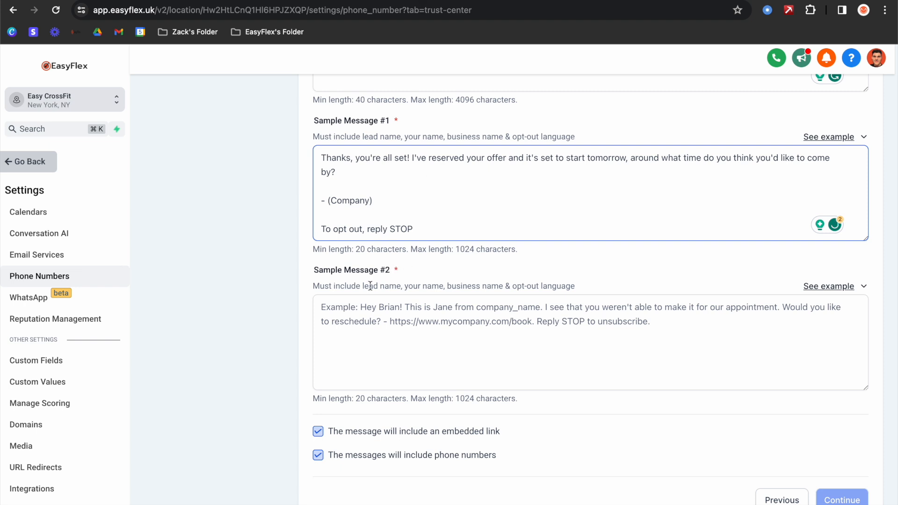
{"action": "left_click", "coordinate": [367, 303]}
{"action": "key", "text": "super+v"}
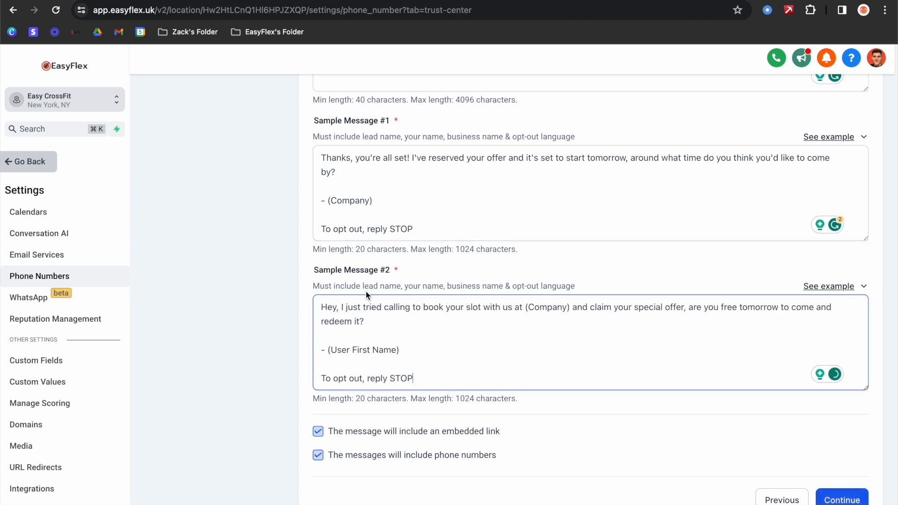
{"action": "scroll", "coordinate": [366, 296], "scroll_direction": "down", "scroll_amount": 1}
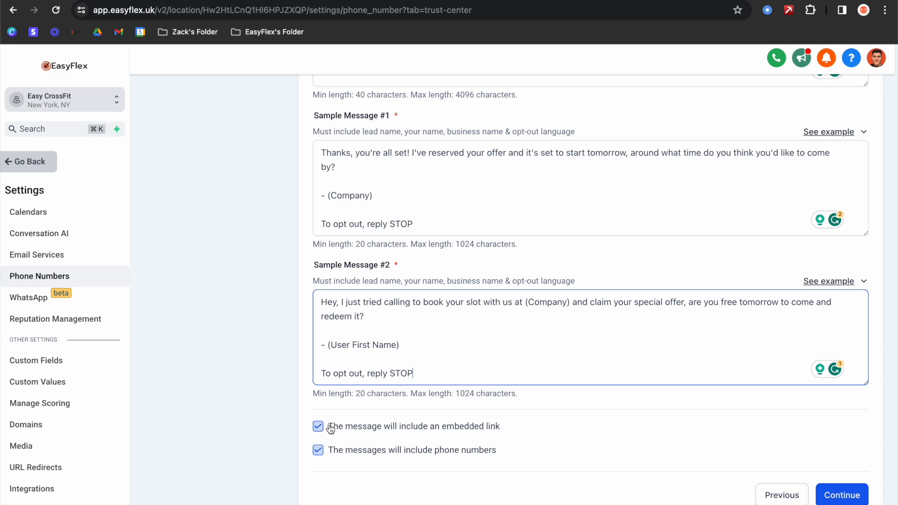
- On User Consent, paste the guide's Step 9 opt-in consent paragraph into the consent field
{"action": "left_click", "coordinate": [837, 490]}
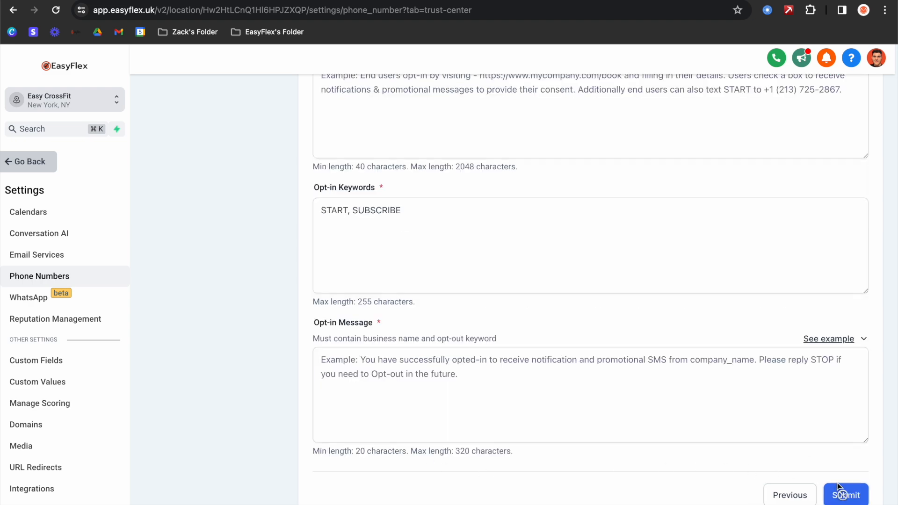
{"action": "scroll", "coordinate": [441, 251], "scroll_direction": "up", "scroll_amount": 5}
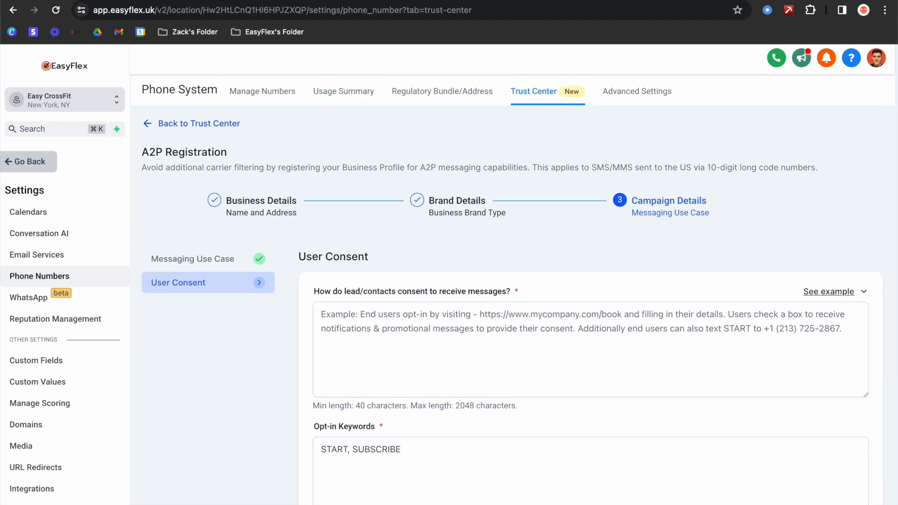
{"action": "left_click", "coordinate": [331, 1]}
{"action": "scroll", "coordinate": [417, 228], "scroll_direction": "down", "scroll_amount": 3}
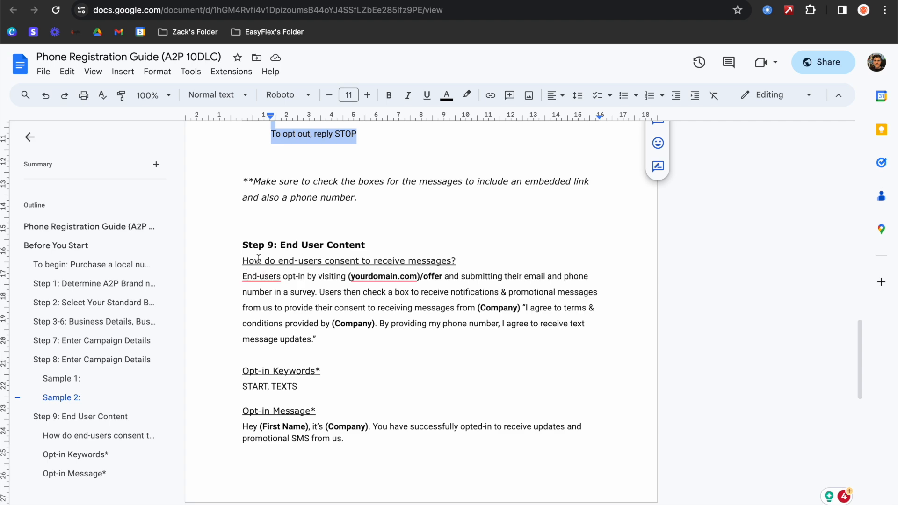
{"action": "left_click_drag", "start_coordinate": [242, 276], "coordinate": [318, 342]}
{"action": "key", "text": "super+c"}
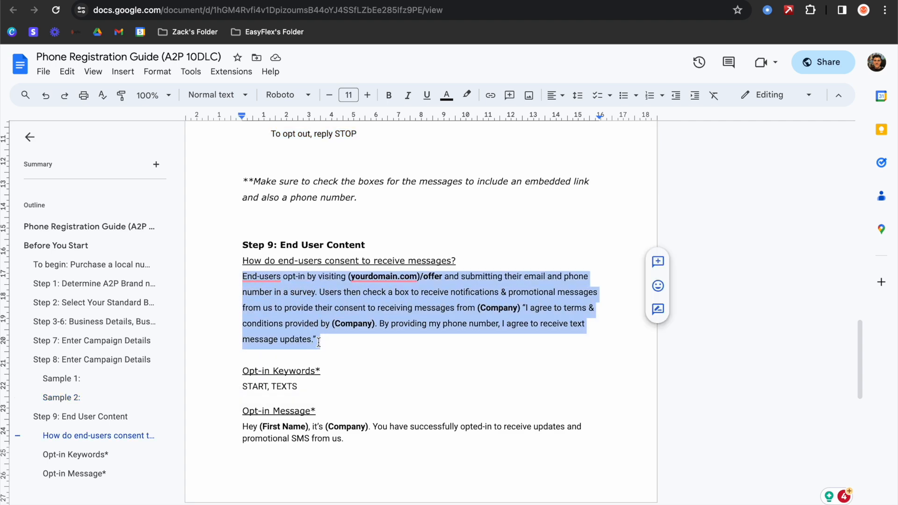
{"action": "left_click", "coordinate": [211, 1]}
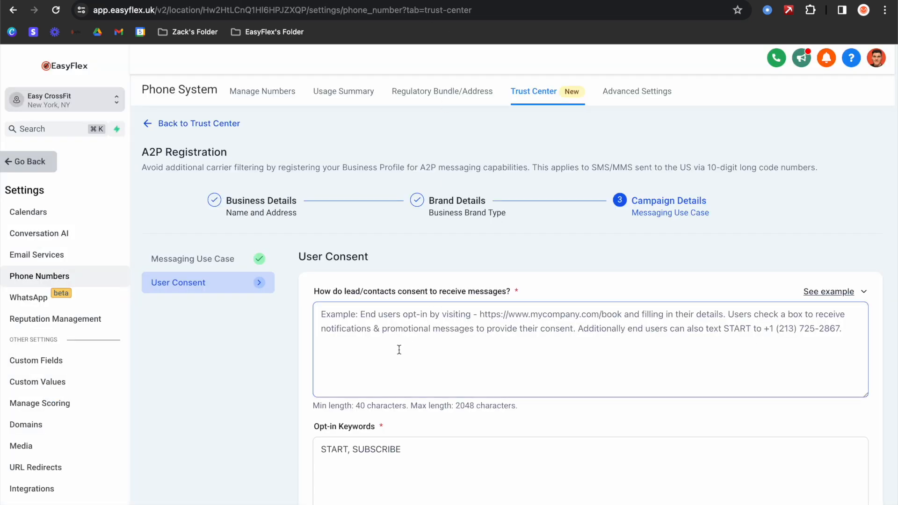
{"action": "left_click", "coordinate": [360, 333]}
{"action": "key", "text": "super+v"}
{"action": "scroll", "coordinate": [422, 318], "scroll_direction": "down", "scroll_amount": 2}
{"action": "scroll", "coordinate": [431, 318], "scroll_direction": "down", "scroll_amount": 5}
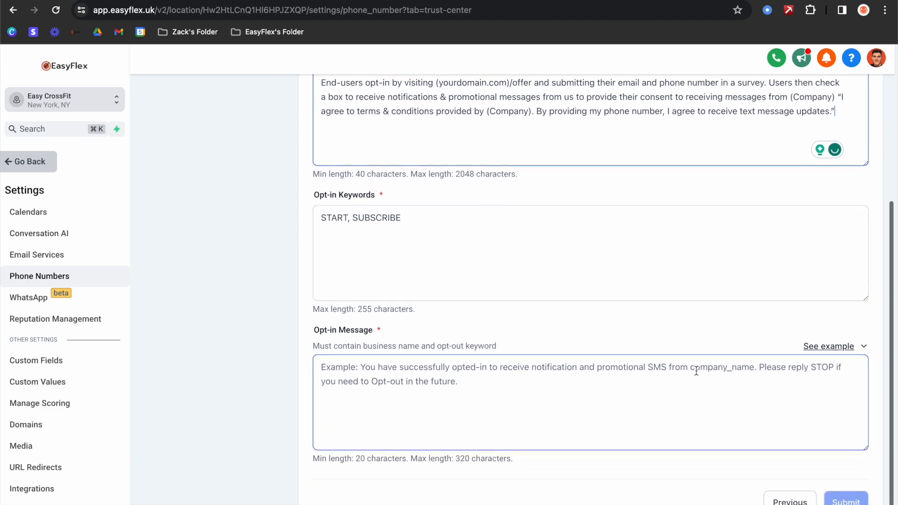
- Go back to the Messaging Use Case step to revisit the sample messages
{"action": "left_click", "coordinate": [779, 496]}
{"action": "left_click", "coordinate": [536, 288]}
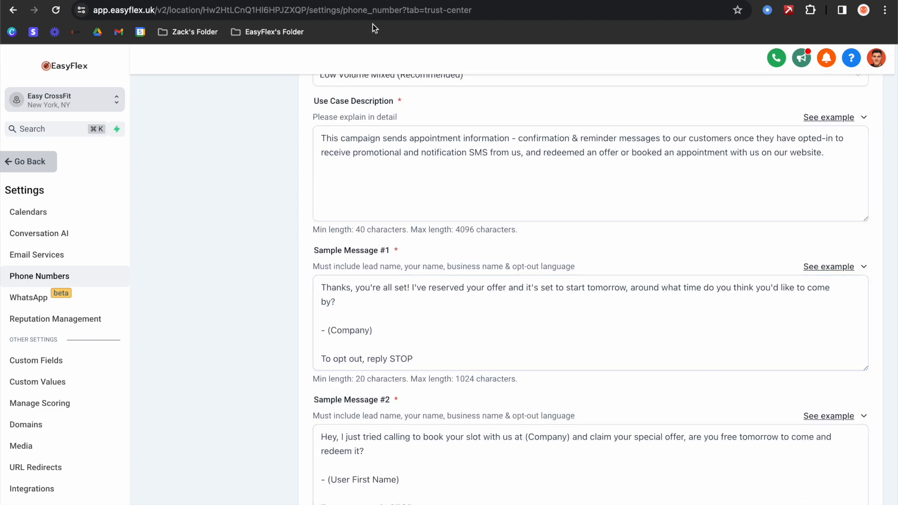
{"action": "left_click", "coordinate": [359, 2]}
{"action": "scroll", "coordinate": [357, 254], "scroll_direction": "up", "scroll_amount": 5}
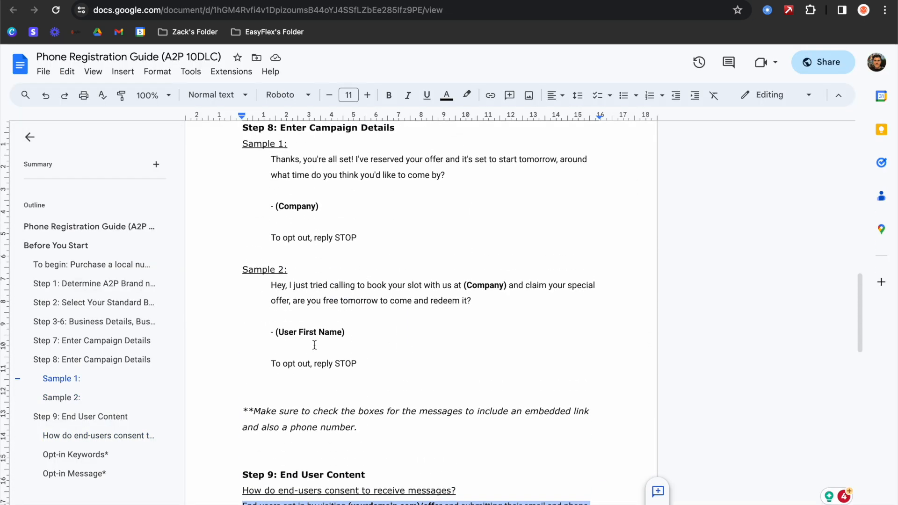
{"action": "left_click", "coordinate": [403, 2]}
{"action": "scroll", "coordinate": [437, 268], "scroll_direction": "up", "scroll_amount": 5}
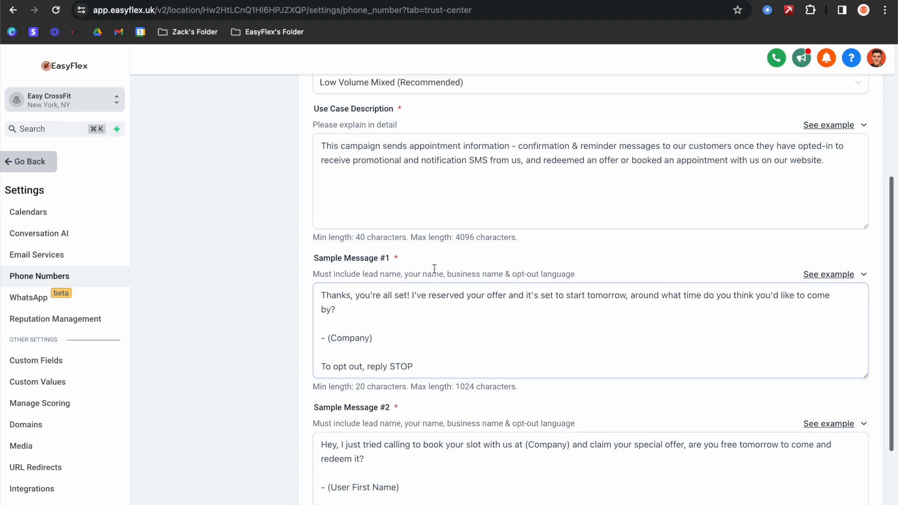
- In Sample Message #1, replace (Company) with Easy CrossFit and sign it Easy CrossFit LLC
{"action": "scroll", "coordinate": [765, 359], "scroll_direction": "down", "scroll_amount": 2}
{"action": "left_click", "coordinate": [666, 275]}
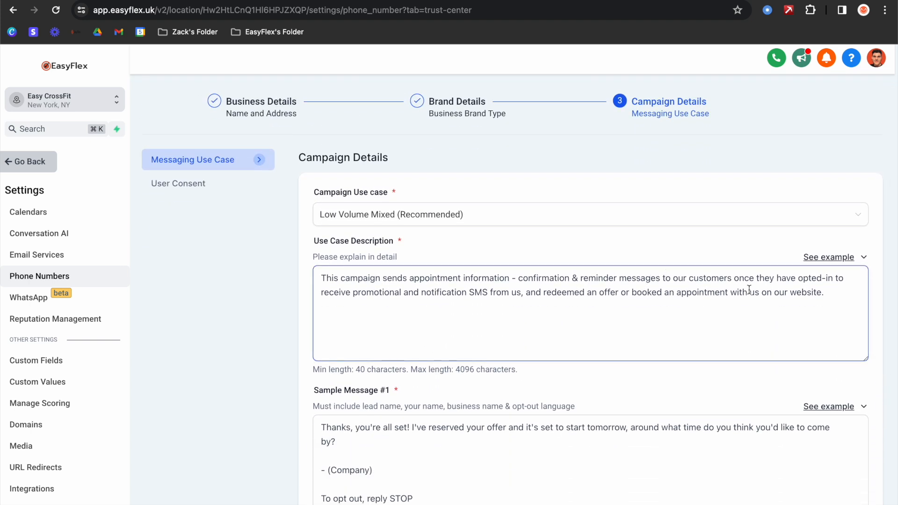
{"action": "scroll", "coordinate": [699, 299], "scroll_direction": "down", "scroll_amount": 1}
{"action": "scroll", "coordinate": [488, 305], "scroll_direction": "down", "scroll_amount": 3}
{"action": "left_click", "coordinate": [410, 310]}
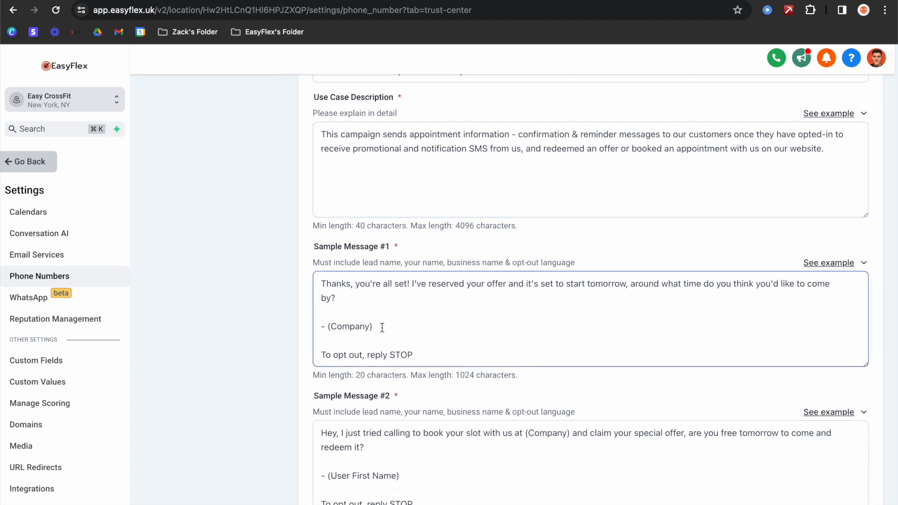
{"action": "left_click_drag", "start_coordinate": [380, 326], "coordinate": [339, 326]}
{"action": "key", "text": "BackSpace"}
{"action": "key", "text": "BackSpace"}
{"action": "key", "text": "BackSpace"}
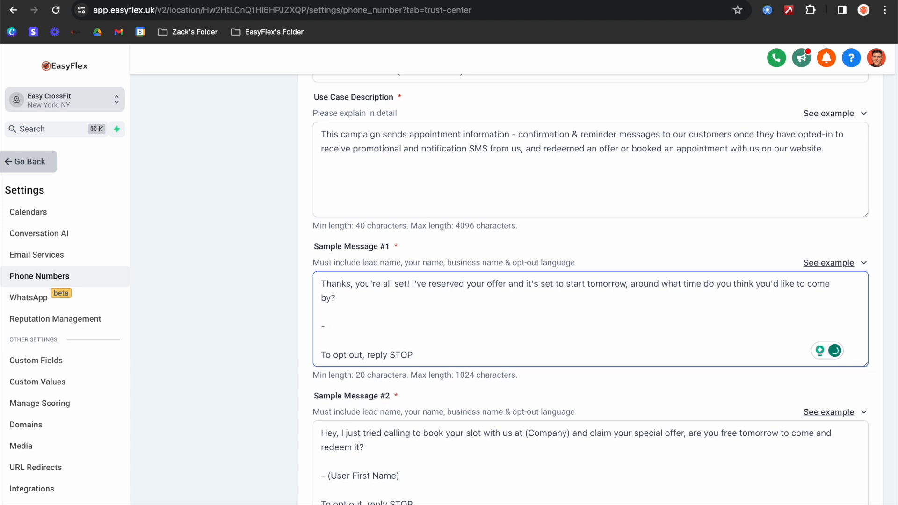
{"action": "type", "text": "Easy CrossFit LLC"}
{"action": "scroll", "coordinate": [441, 346], "scroll_direction": "down", "scroll_amount": 3}
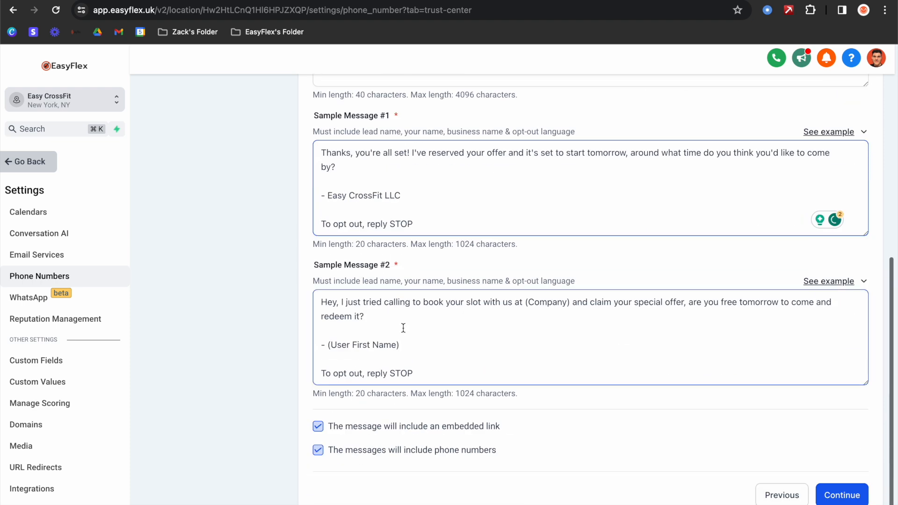
{"action": "left_click_drag", "start_coordinate": [400, 344], "coordinate": [330, 347]}
{"action": "key", "text": "BackSpace"}
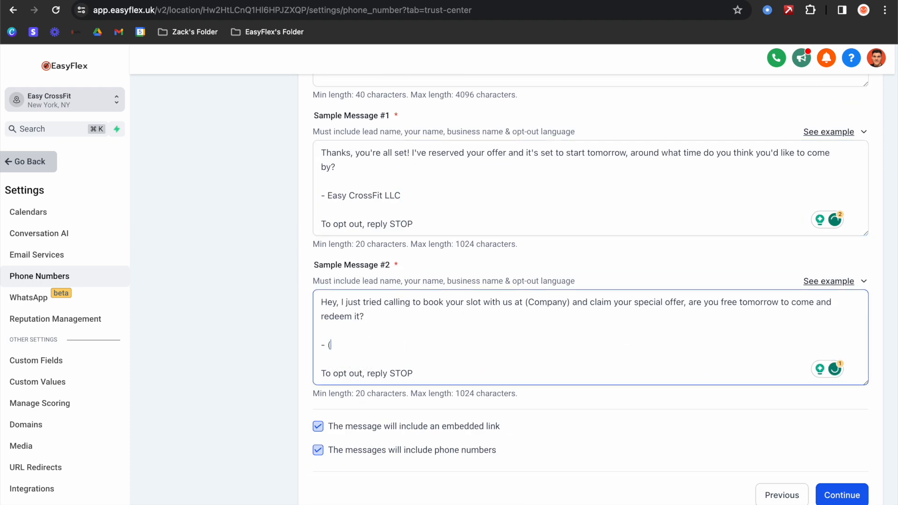
{"action": "type", "text": "EasyC"}
{"action": "key", "text": "BackSpace"}
{"action": "type", "text": "Cross"}
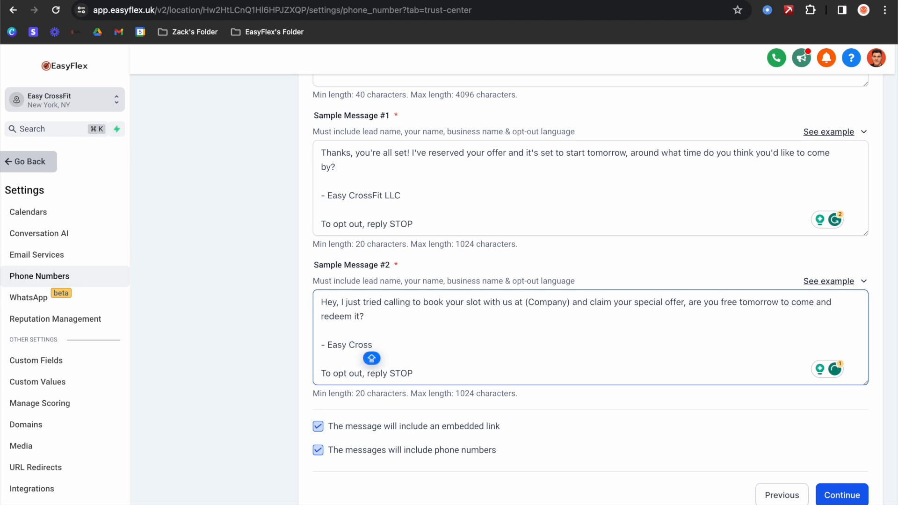
{"action": "type", "text": "Fit LLC"}
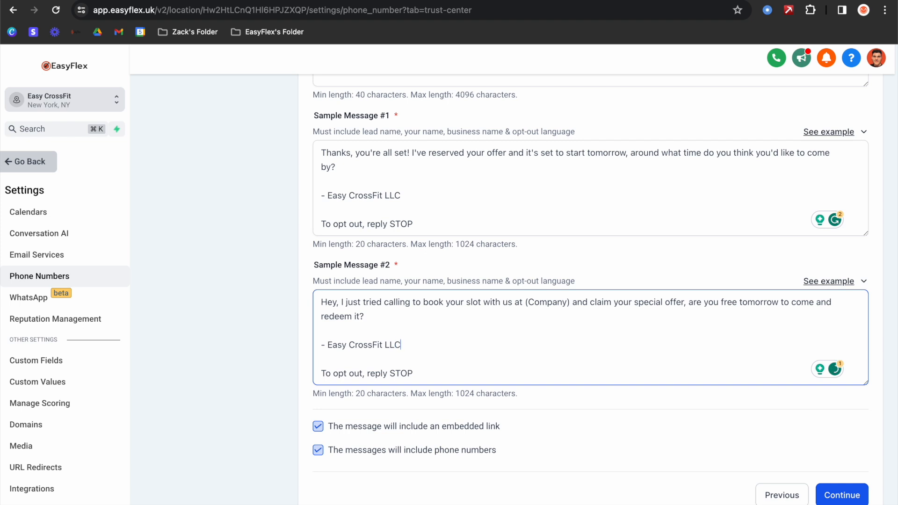
- Replace the other (Company) placeholder with Easy CrossFit and sign off with the sender's first name
{"action": "left_click_drag", "start_coordinate": [570, 303], "coordinate": [525, 302]}
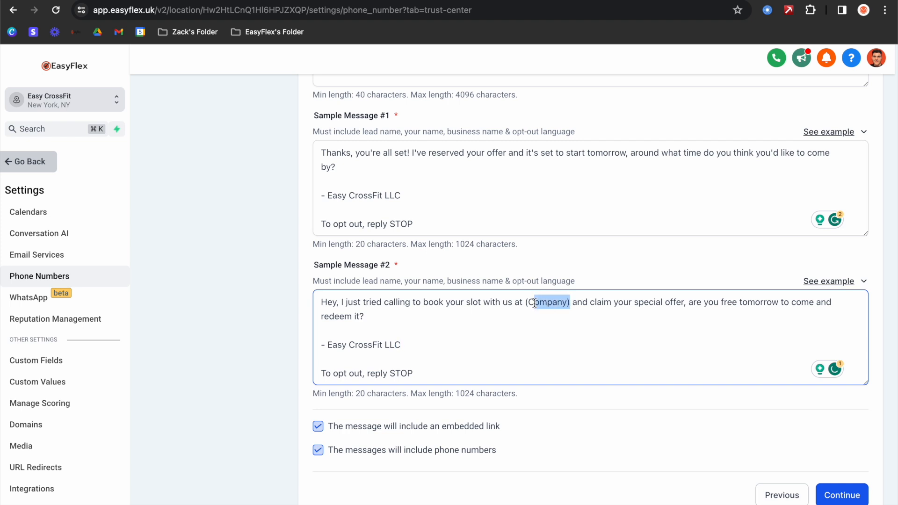
{"action": "key", "text": "BackSpace"}
{"action": "type", "text": "Easy "}
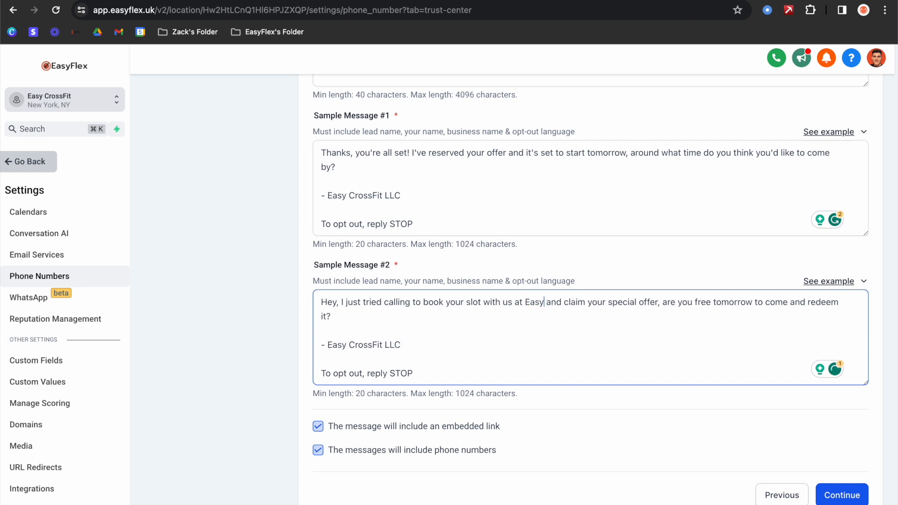
{"action": "type", "text": "Cr"}
{"action": "type", "text": "oss"}
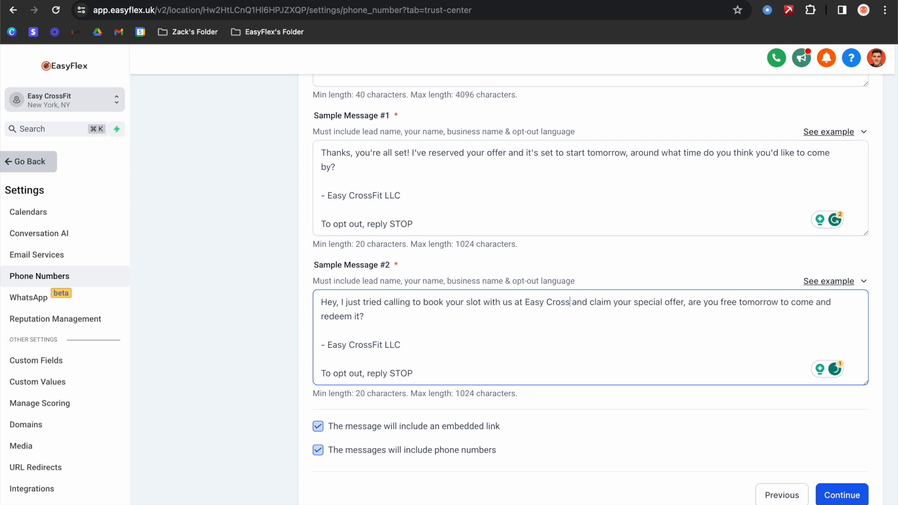
{"action": "type", "text": "Fit"}
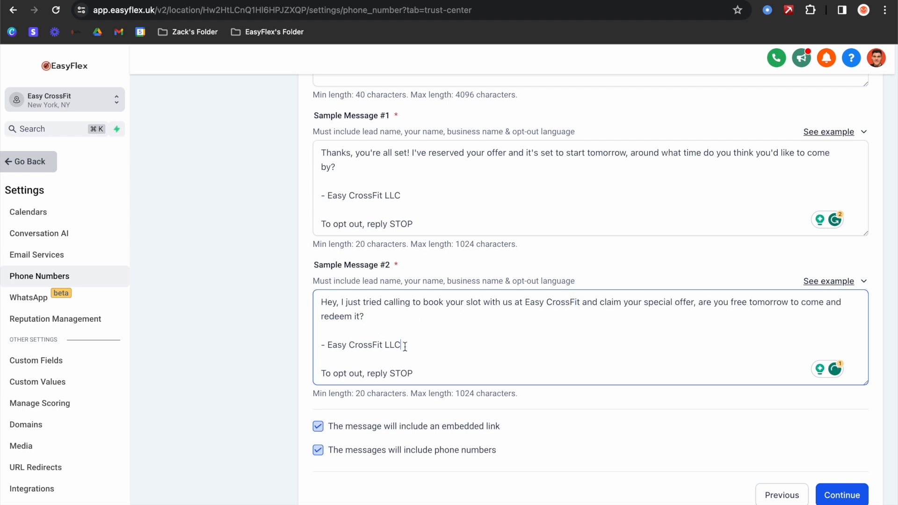
{"action": "left_click_drag", "start_coordinate": [403, 344], "coordinate": [343, 345]}
{"action": "key", "text": "BackSpace"}
{"action": "key", "text": "BackSpace"}
{"action": "type", "text": "ZA"}
{"action": "key", "text": "BackSpace"}
{"action": "type", "text": "ack"}
- On User Consent, paste the guide's consent paragraph into the consent answer
{"action": "left_click", "coordinate": [837, 492]}
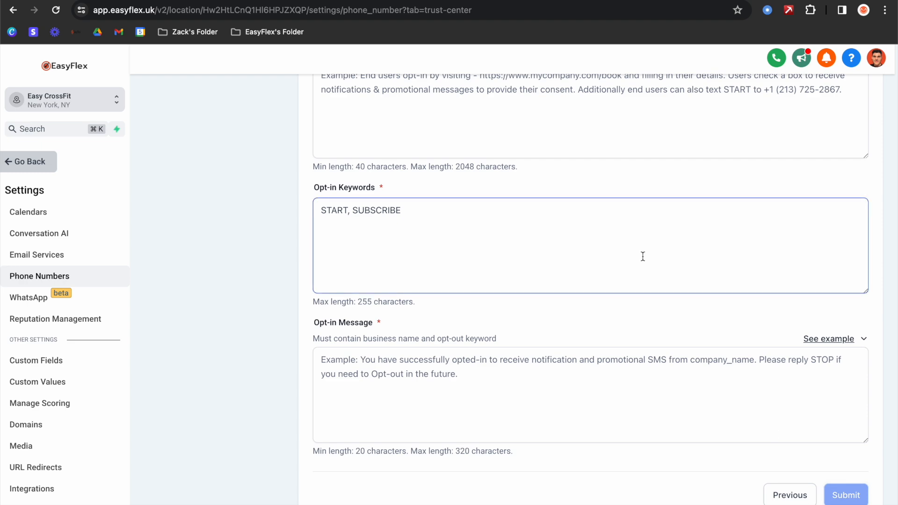
{"action": "scroll", "coordinate": [464, 256], "scroll_direction": "up", "scroll_amount": 1}
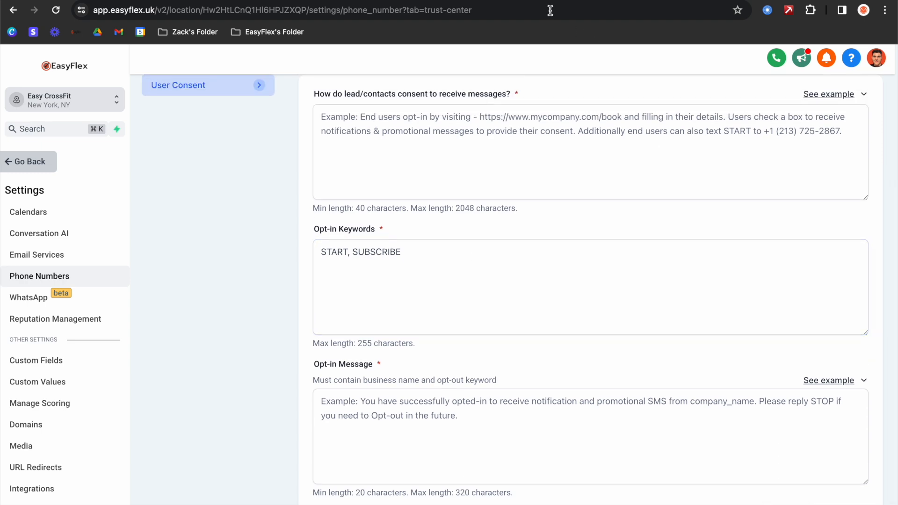
{"action": "left_click", "coordinate": [327, 0]}
{"action": "scroll", "coordinate": [374, 258], "scroll_direction": "down", "scroll_amount": 7}
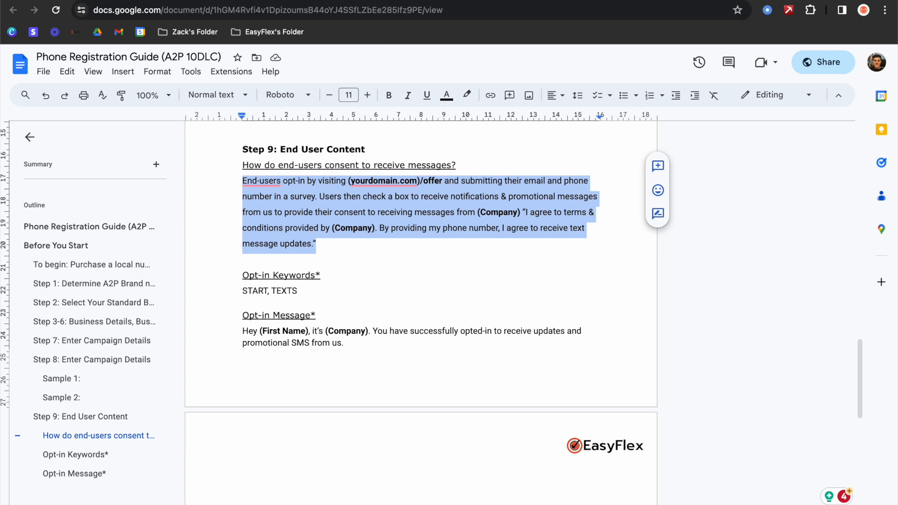
{"action": "left_click", "coordinate": [225, 1]}
{"action": "left_click", "coordinate": [356, 147]}
{"action": "type", "text": "End-users opt-in by visiting (yourdomain.com)/offer and submitting their email and phone number in a survey. Users then check a box to receive notifications & promotional messages from us to provide their consent to receiving messages from (Company) \"I agree to terms & conditions provided by (Company). By providing my phone number, I agree to receive text message updates.\""}
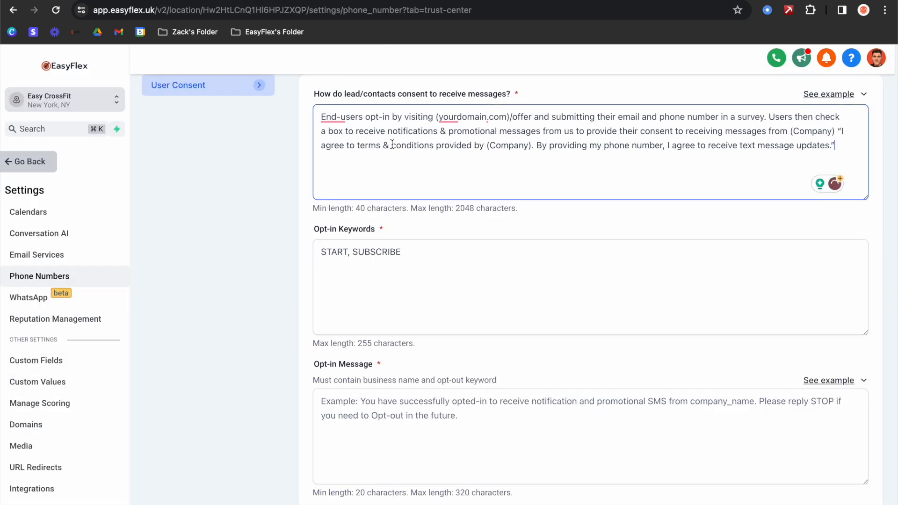
- Change the yourdomain.com placeholder to gymsbooking.com and remove the stray bracket
{"action": "scroll", "coordinate": [437, 138], "scroll_direction": "up", "scroll_amount": 1}
{"action": "mouse_move", "coordinate": [506, 140]}
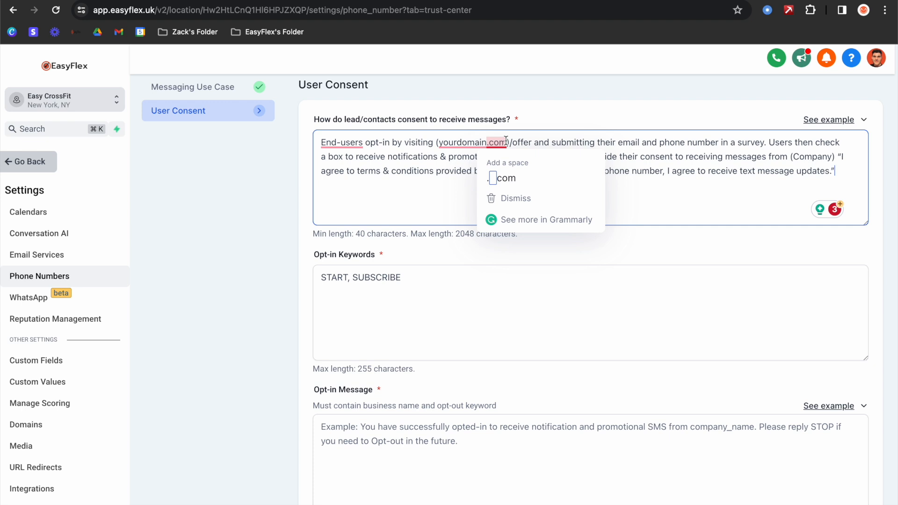
{"action": "scroll", "coordinate": [496, 141], "scroll_direction": "down", "scroll_amount": 1}
{"action": "left_click_drag", "start_coordinate": [487, 140], "coordinate": [456, 142]}
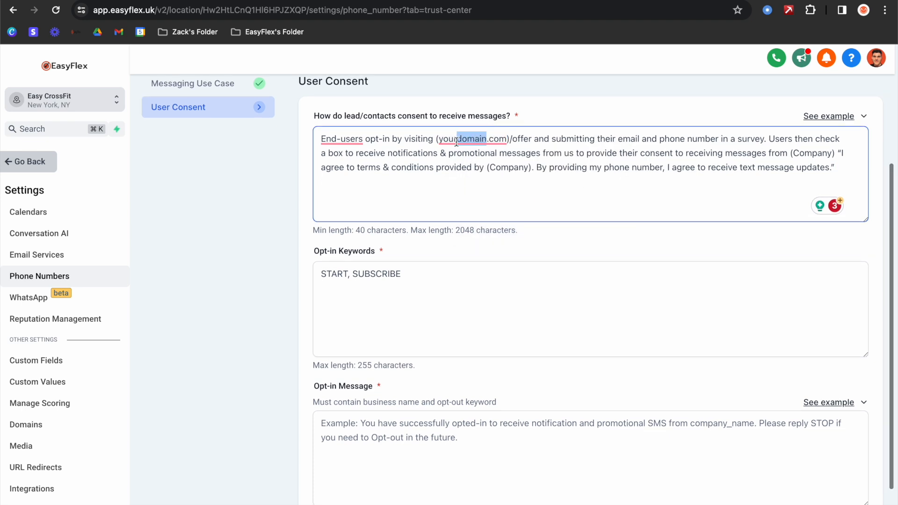
{"action": "key", "text": "BackSpace"}
{"action": "key", "text": "BackSpace"}
{"action": "key", "text": "BackSpace"}
{"action": "key", "text": "BackSpace"}
{"action": "key", "text": "BackSpace"}
{"action": "key", "text": "BackSpace"}
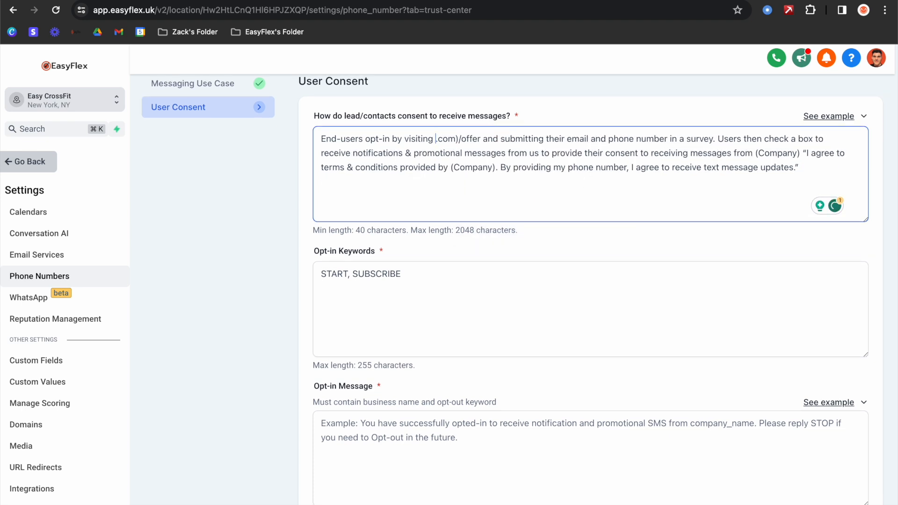
{"action": "type", "text": "gymsbooki"}
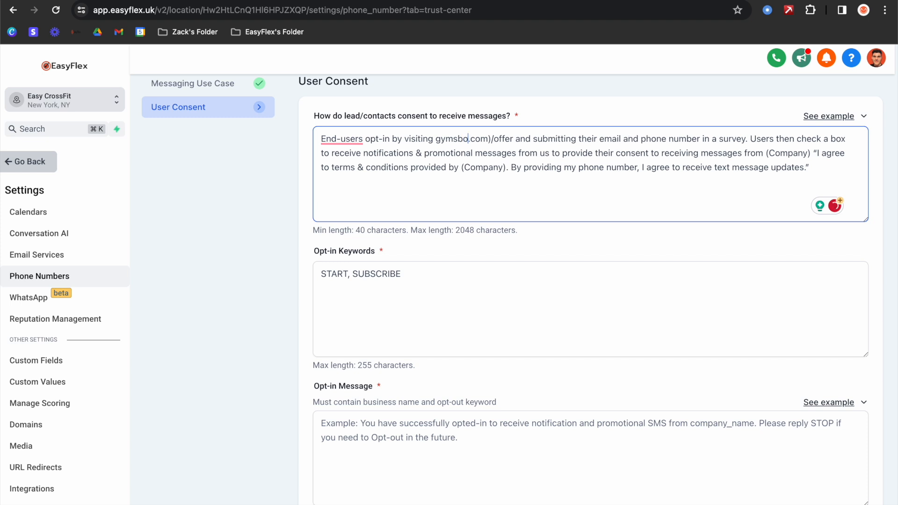
{"action": "type", "text": "ng"}
{"action": "left_click", "coordinate": [513, 139]}
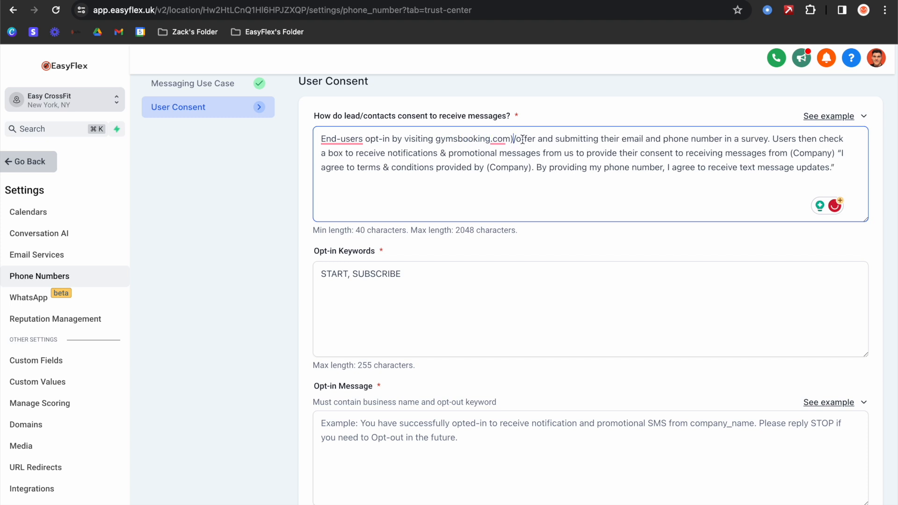
{"action": "key", "text": "BackSpace"}
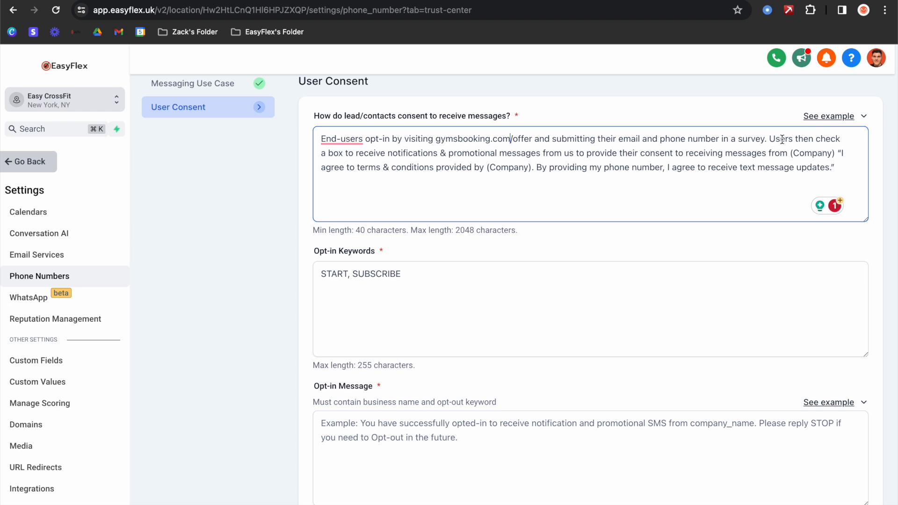
- Replace both (Company) placeholders in the consent answer with Easy CrossFit
{"action": "left_click_drag", "start_coordinate": [835, 152], "coordinate": [790, 152]}
{"action": "key", "text": "BackSpace"}
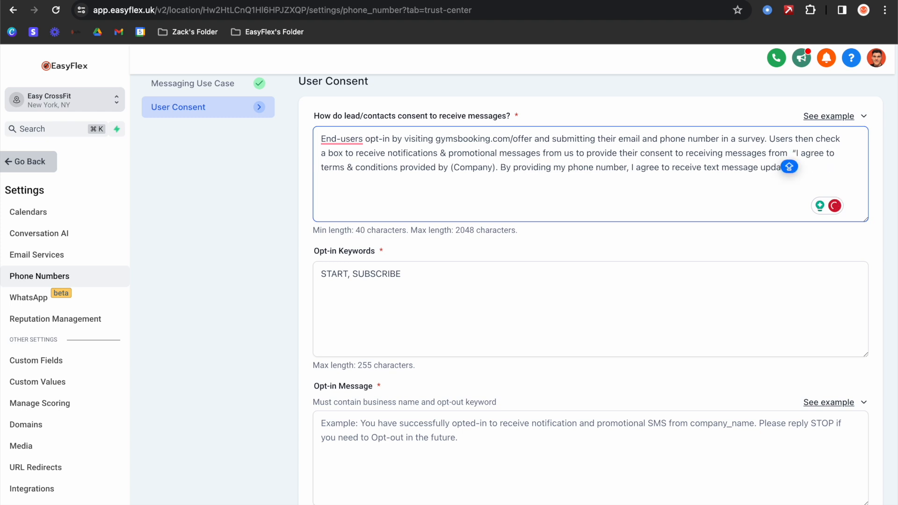
{"action": "type", "text": "Ess"}
{"action": "key", "text": "BackSpace"}
{"action": "key", "text": "BackSpace"}
{"action": "type", "text": "asy C"}
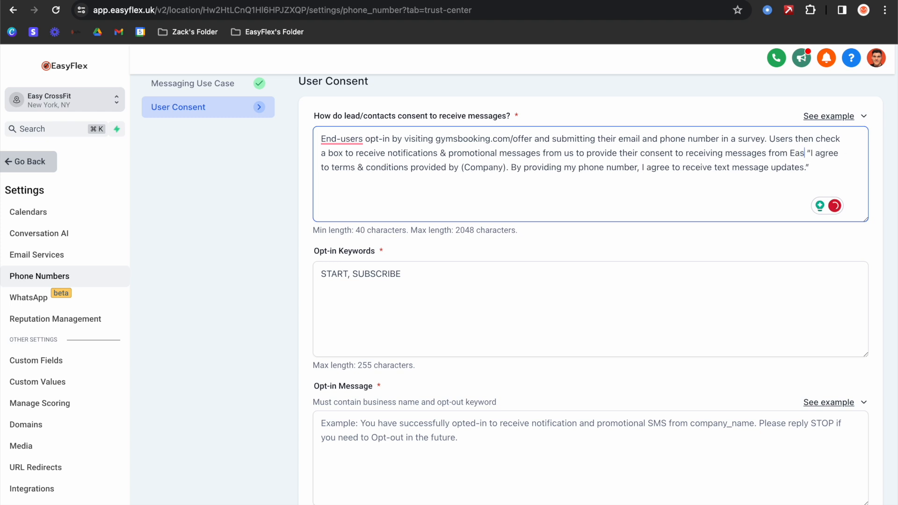
{"action": "type", "text": "rossFi"}
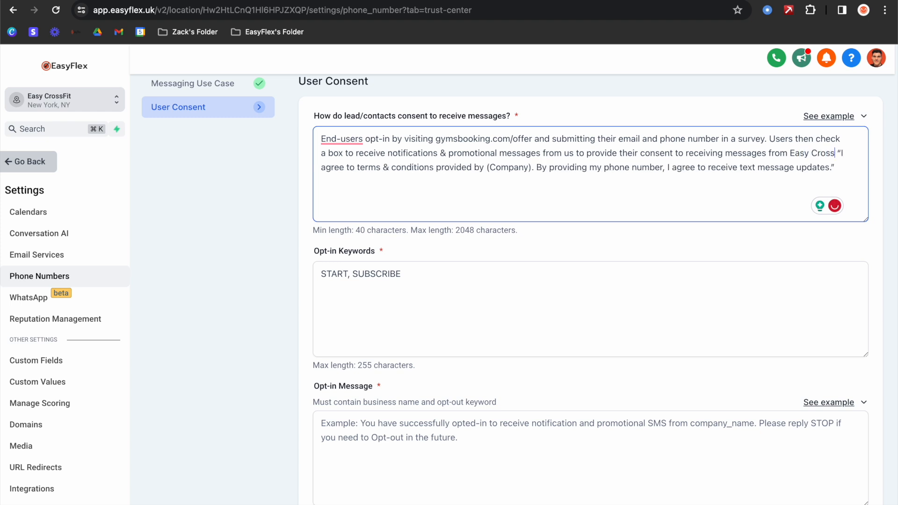
{"action": "type", "text": "t"}
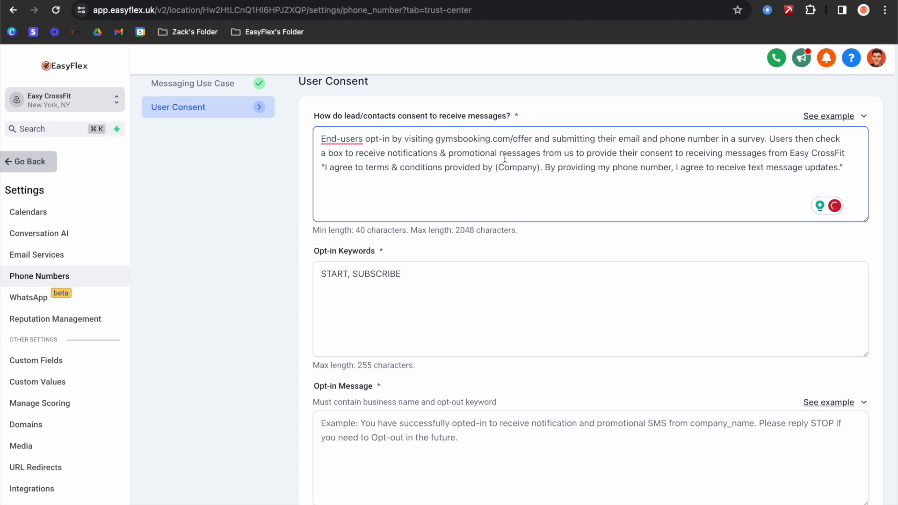
{"action": "left_click_drag", "start_coordinate": [540, 168], "coordinate": [495, 167]}
{"action": "key", "text": "BackSpace"}
{"action": "type", "text": "EasyF"}
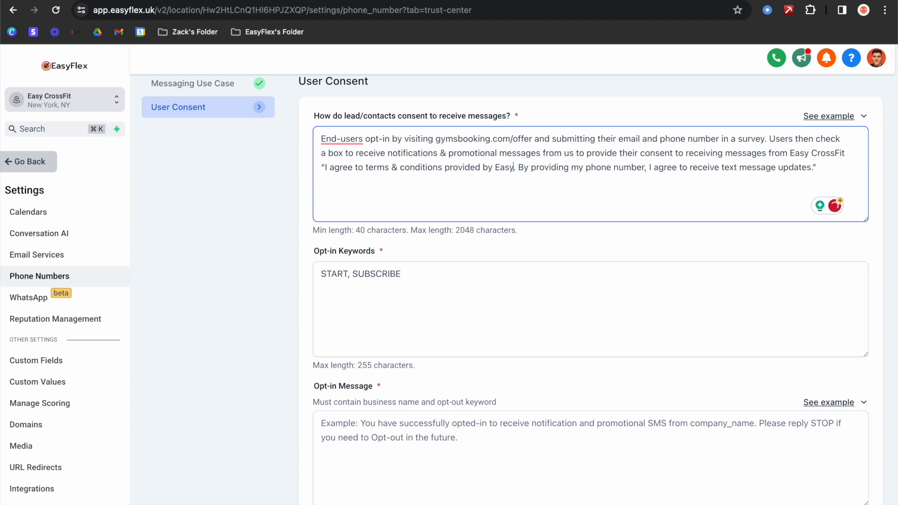
{"action": "key", "text": "BackSpace"}
{"action": "type", "text": "Cro"}
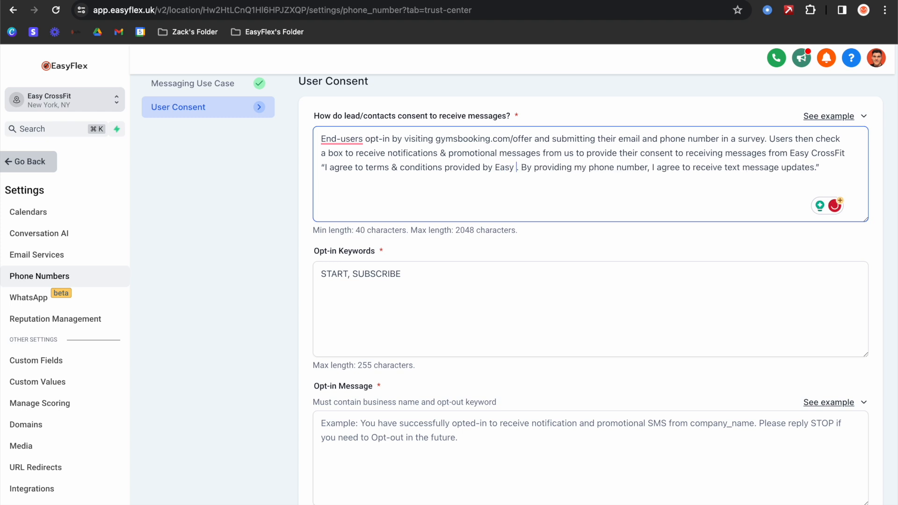
{"action": "type", "text": "ssFit"}
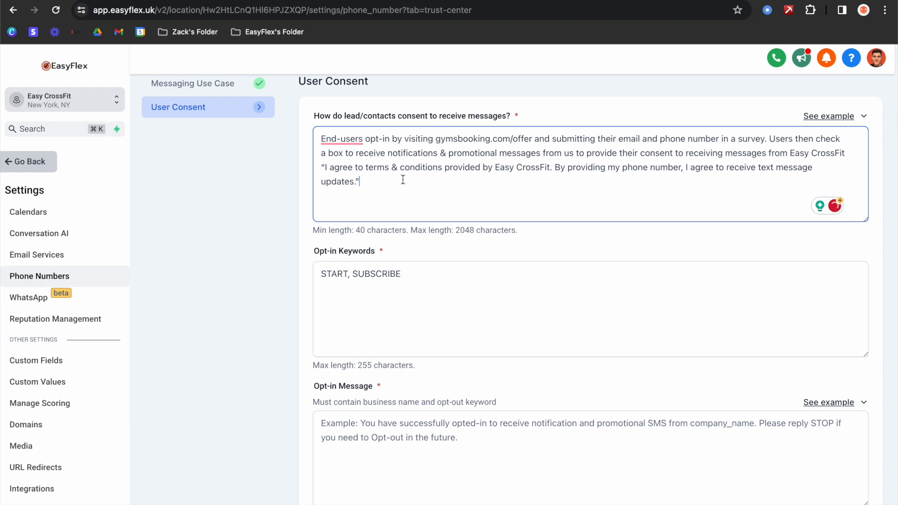
{"action": "scroll", "coordinate": [367, 179], "scroll_direction": "down", "scroll_amount": 2}
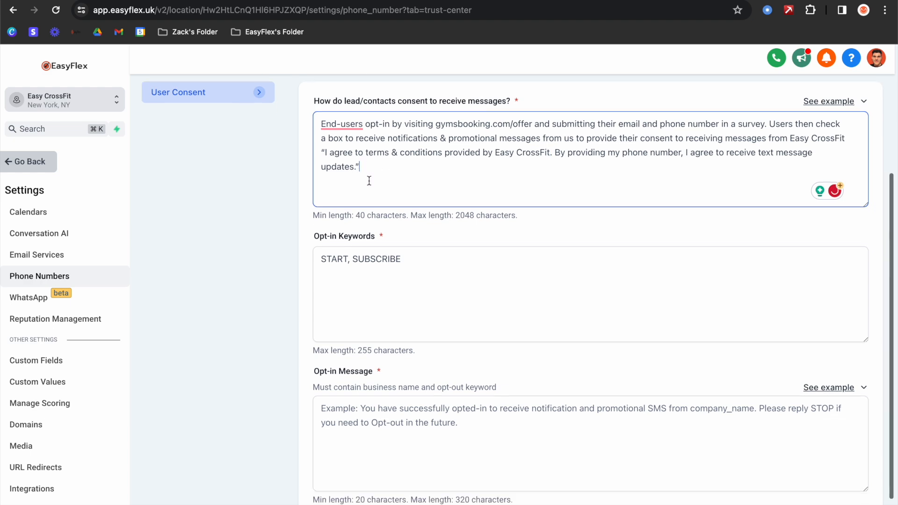
{"action": "key", "text": "super+Tab"}
- Replace the START, SUBSCRIBE opt-in keywords with the guide's START, TEXTS
{"action": "scroll", "coordinate": [347, 252], "scroll_direction": "down", "scroll_amount": 3}
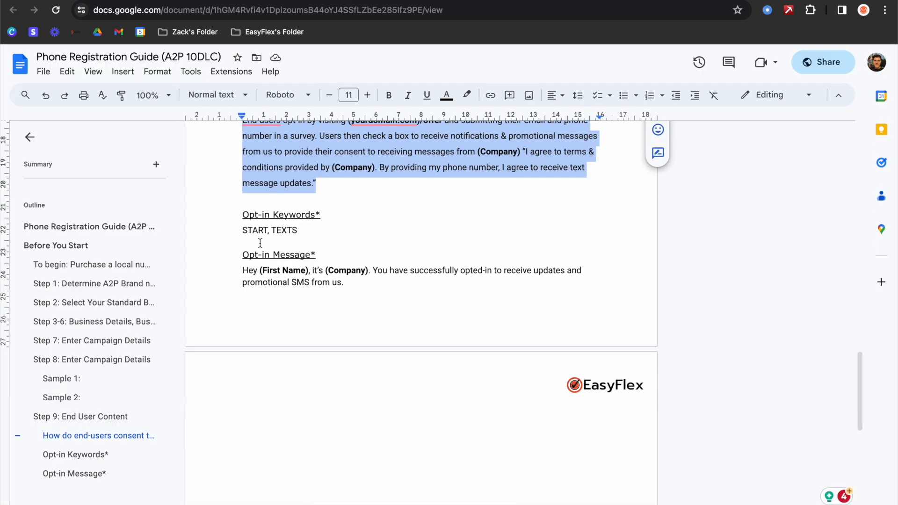
{"action": "left_click_drag", "start_coordinate": [299, 232], "coordinate": [240, 232]}
{"action": "key", "text": "super+c"}
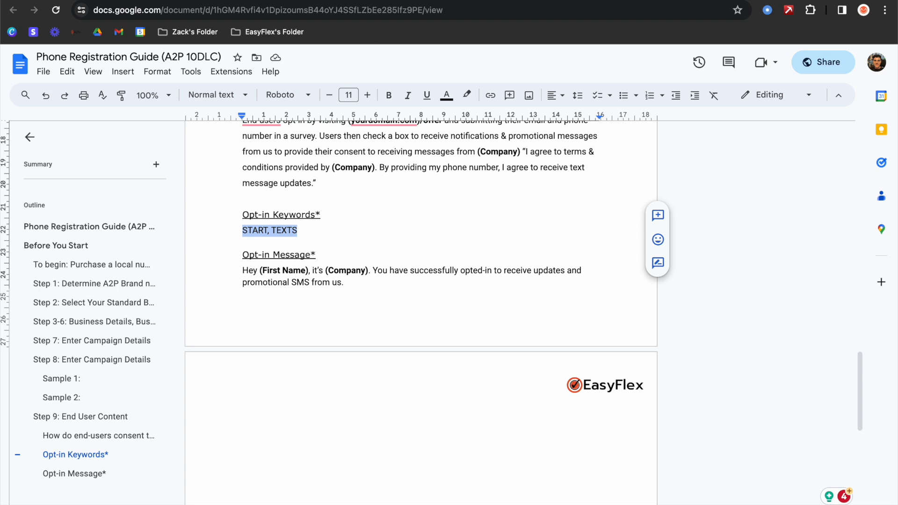
{"action": "key", "text": "super+Tab"}
{"action": "left_click", "coordinate": [409, 232]}
{"action": "left_click_drag", "start_coordinate": [409, 232], "coordinate": [280, 226]}
{"action": "key", "text": "BackSpace"}
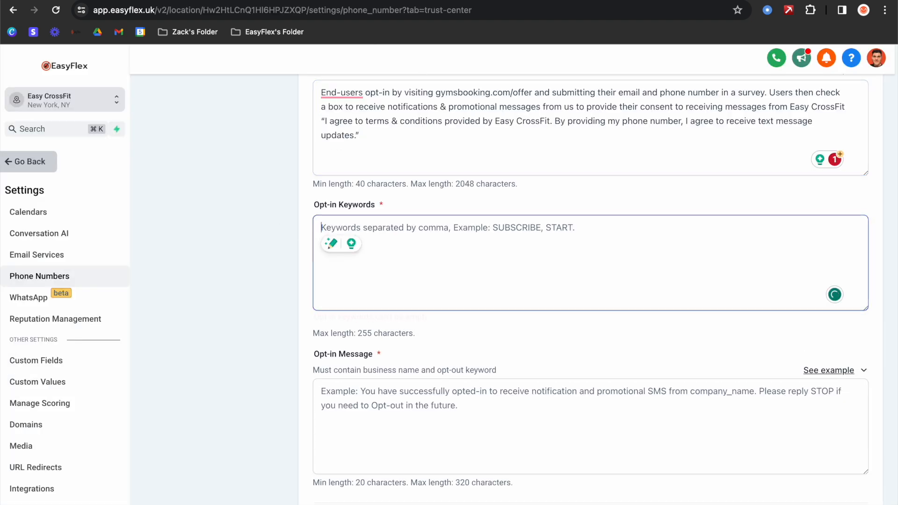
{"action": "key", "text": "super+v"}
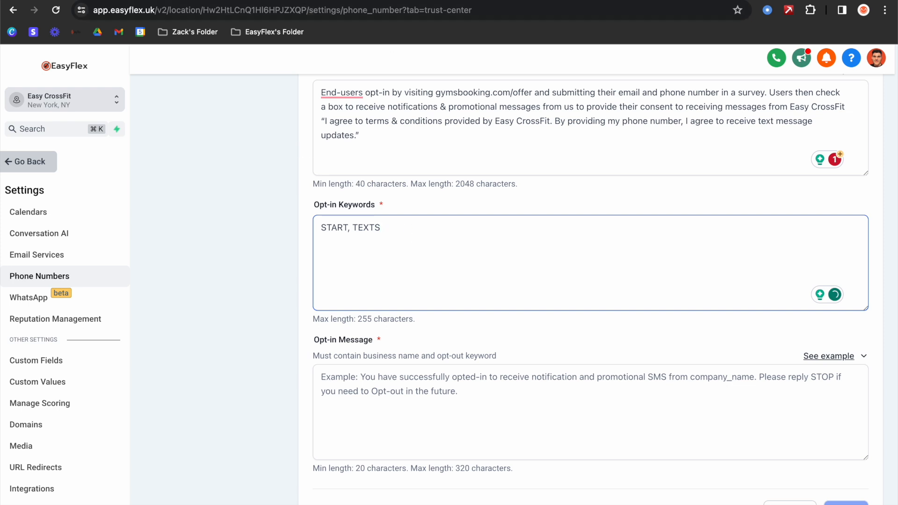
- Paste the guide's sample Opt-in Message and replace (Company) with Easy CrossFit
{"action": "key", "text": "super+Tab"}
{"action": "scroll", "coordinate": [350, 194], "scroll_direction": "down", "scroll_amount": 2}
{"action": "left_click_drag", "start_coordinate": [350, 194], "coordinate": [224, 181]}
{"action": "key", "text": "super+c"}
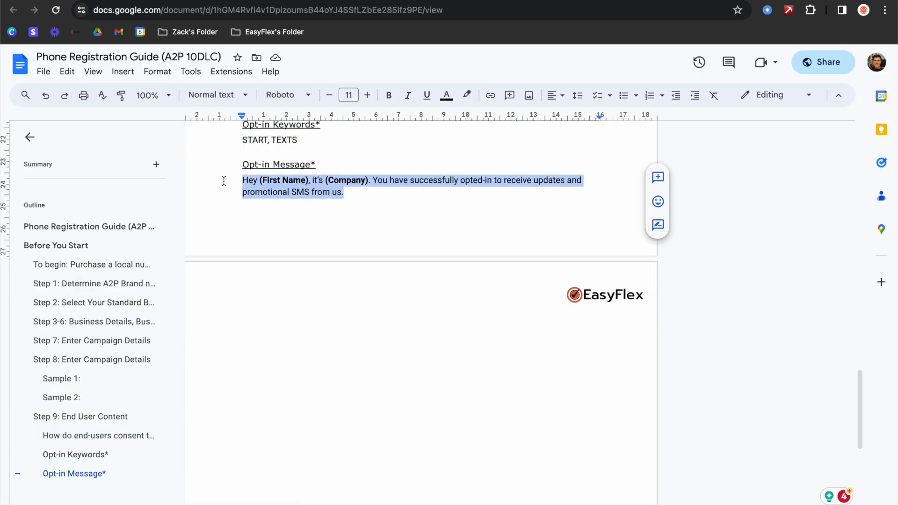
{"action": "scroll", "coordinate": [238, 186], "scroll_direction": "down", "scroll_amount": 5}
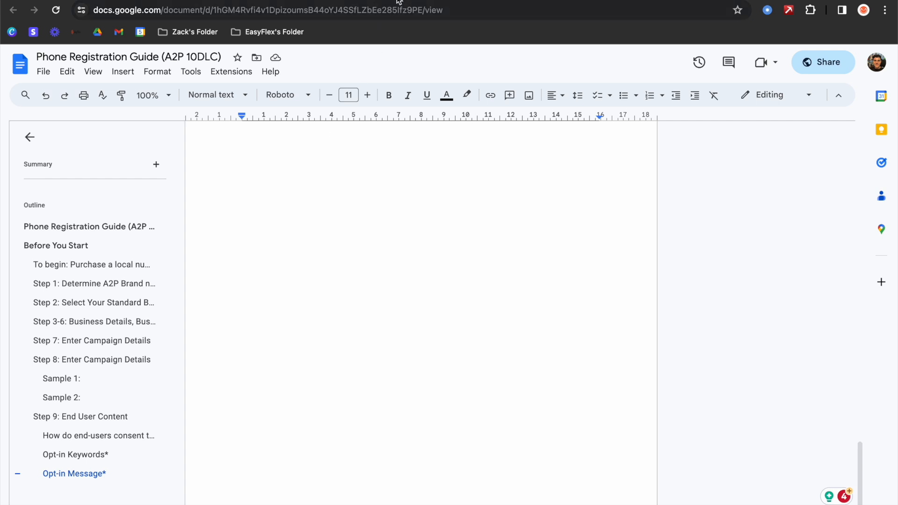
{"action": "key", "text": "super+Tab"}
{"action": "left_click", "coordinate": [323, 379]}
{"action": "key", "text": "super+v"}
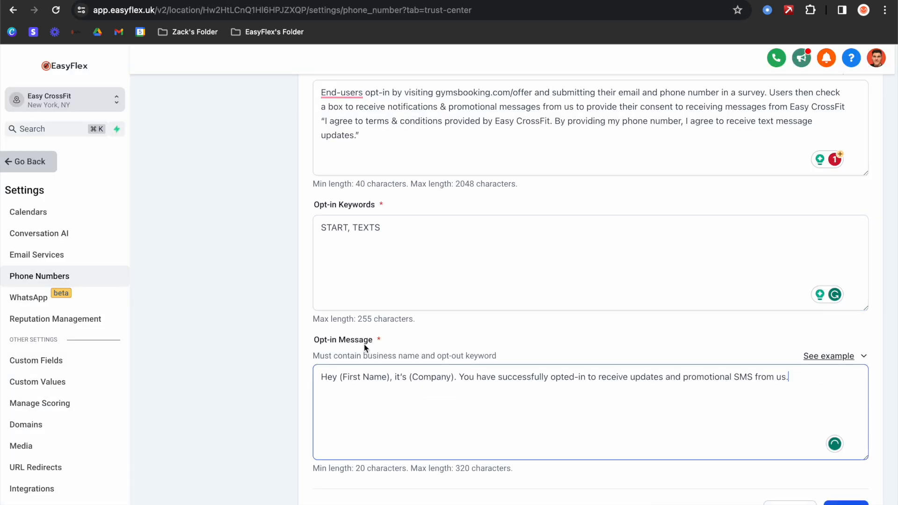
{"action": "left_click_drag", "start_coordinate": [390, 377], "coordinate": [339, 377]}
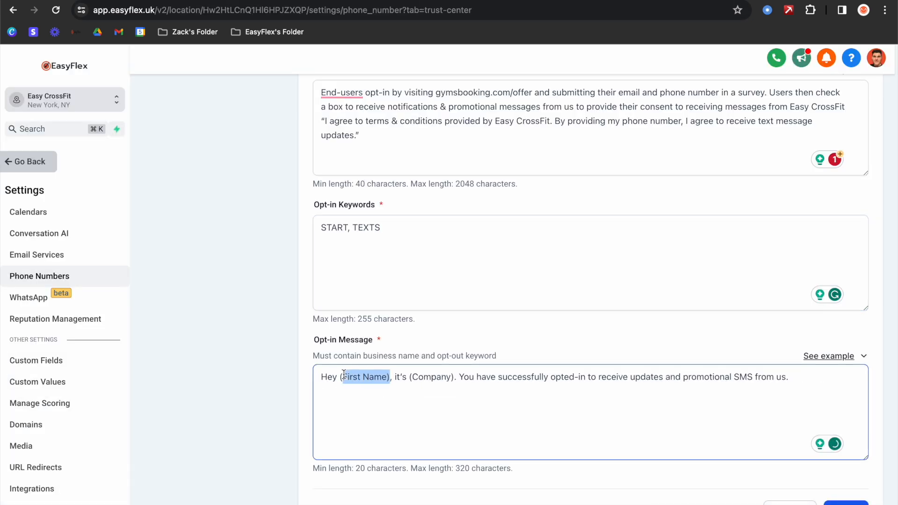
{"action": "left_click", "coordinate": [434, 376]}
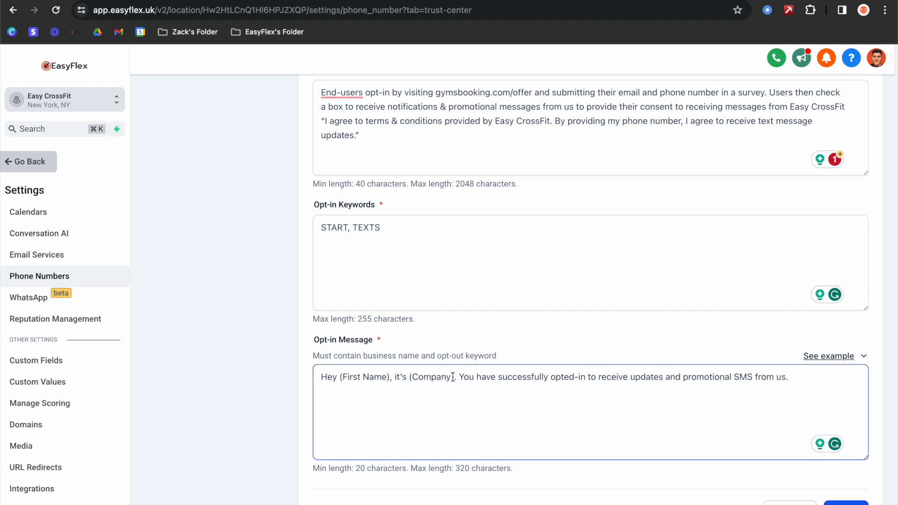
{"action": "left_click_drag", "start_coordinate": [454, 377], "coordinate": [416, 378]}
{"action": "key", "text": "BackSpace"}
{"action": "key", "text": "BackSpace"}
{"action": "key", "text": "BackSpace"}
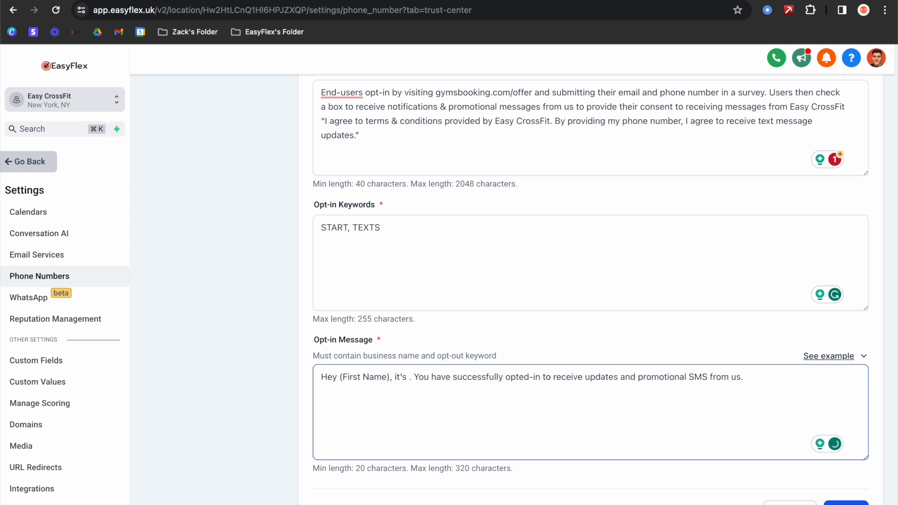
{"action": "type", "text": "Easy CrossFi"}
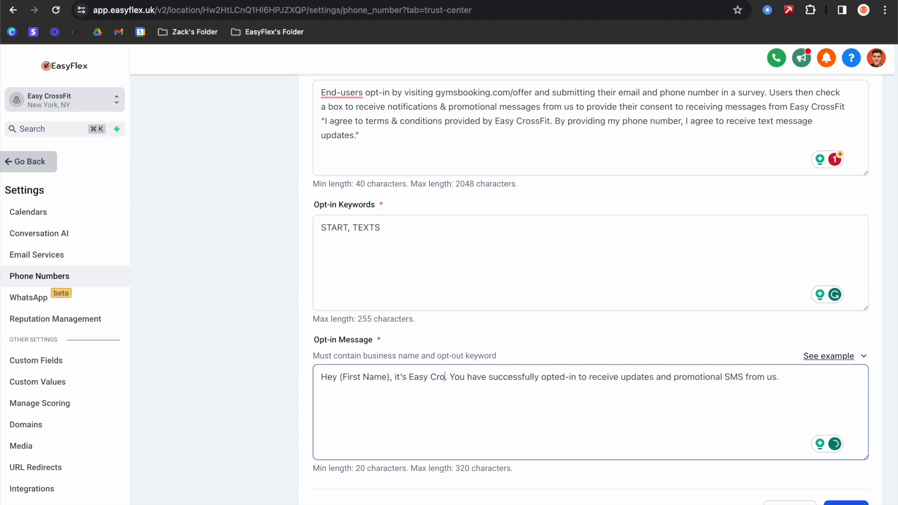
{"action": "type", "text": "t"}
{"action": "scroll", "coordinate": [481, 385], "scroll_direction": "down", "scroll_amount": 1}
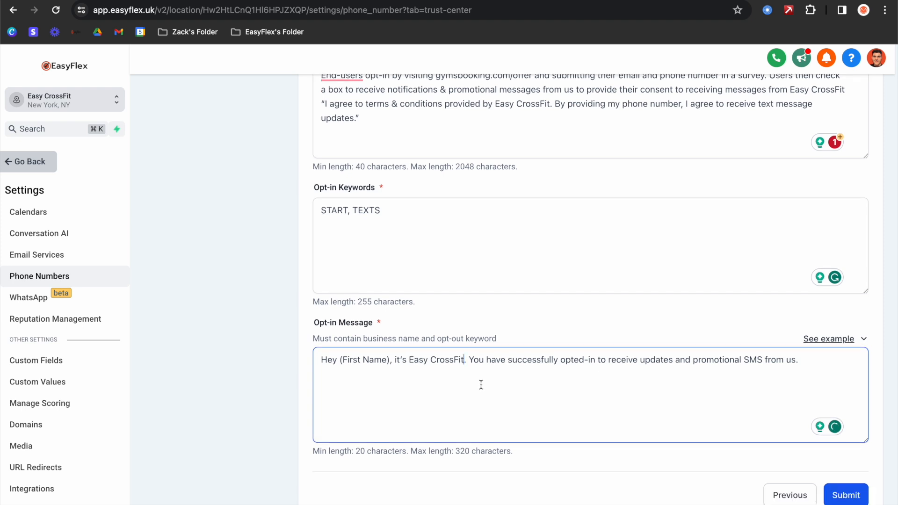
- Submit the campaign consent details, review them, and return to the Ads Offer Funnel's Opt In step
{"action": "left_click", "coordinate": [850, 495]}
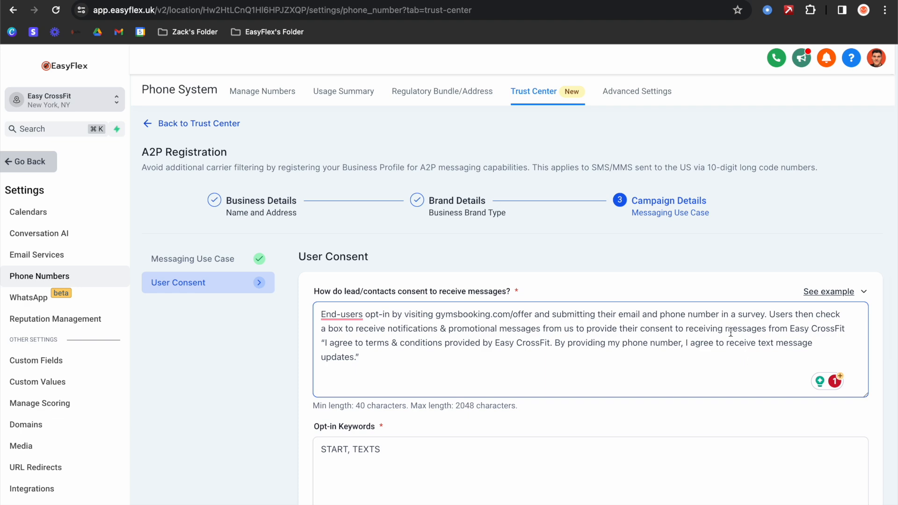
{"action": "scroll", "coordinate": [653, 345], "scroll_direction": "down", "scroll_amount": 5}
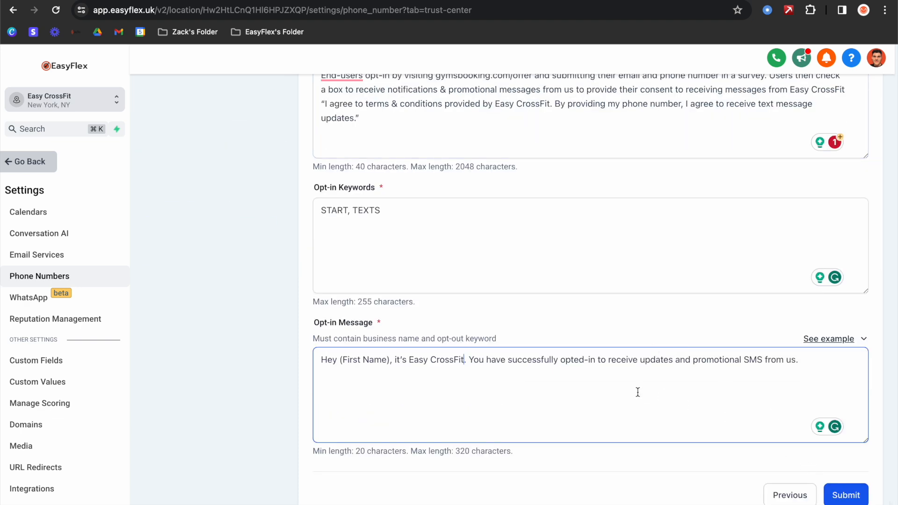
{"action": "scroll", "coordinate": [638, 392], "scroll_direction": "up", "scroll_amount": 5}
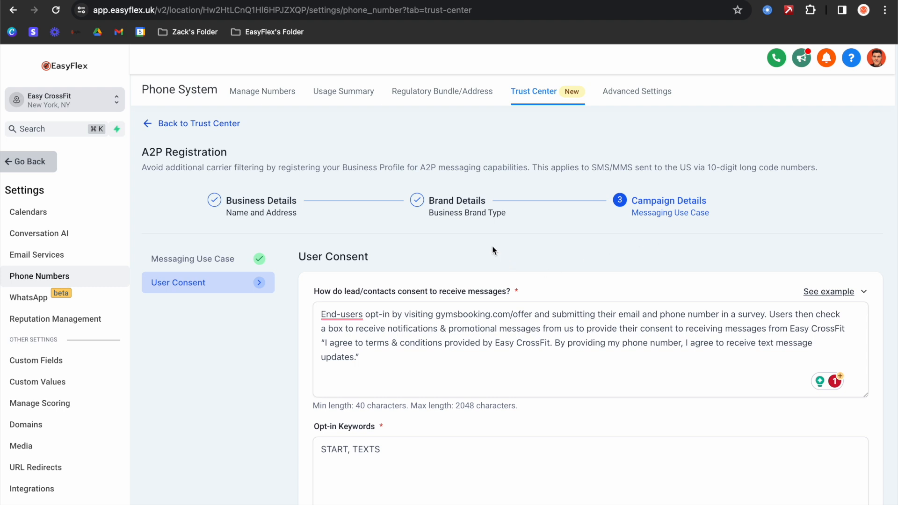
{"action": "scroll", "coordinate": [379, 256], "scroll_direction": "down", "scroll_amount": 5}
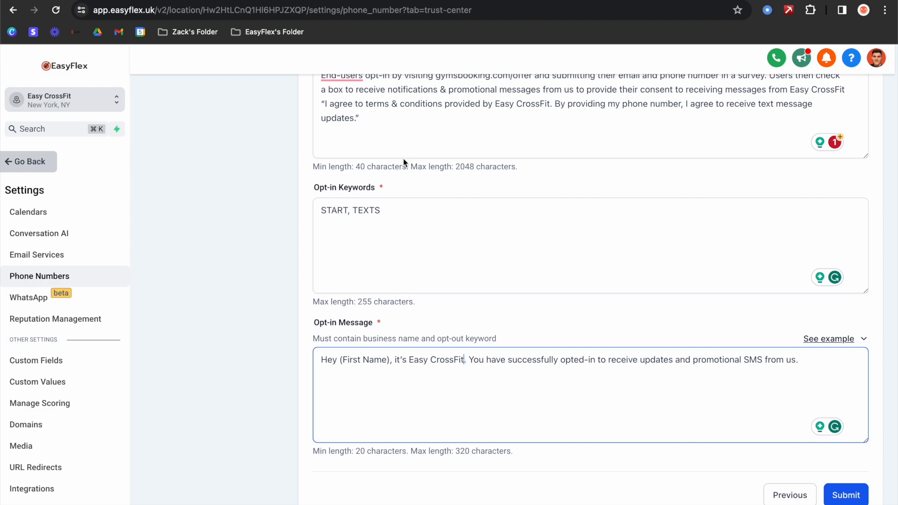
{"action": "scroll", "coordinate": [369, 163], "scroll_direction": "up", "scroll_amount": 5}
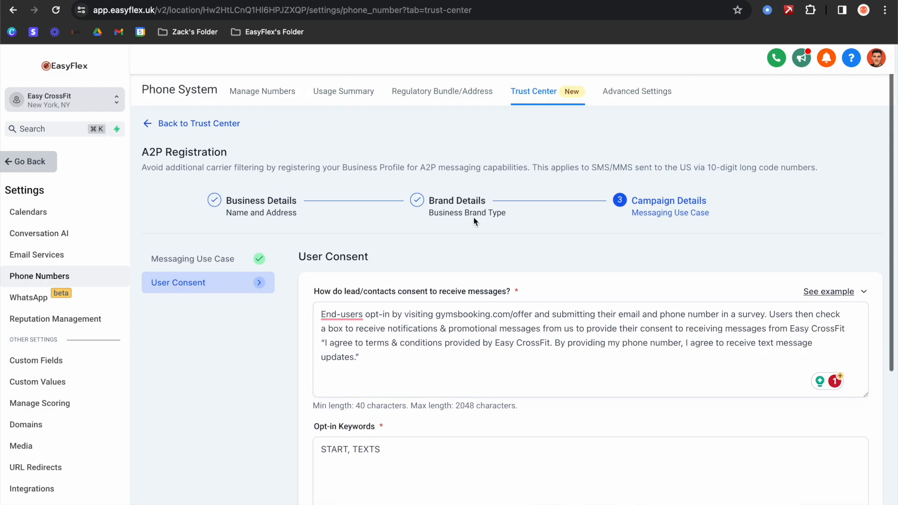
{"action": "left_click", "coordinate": [38, 169]}
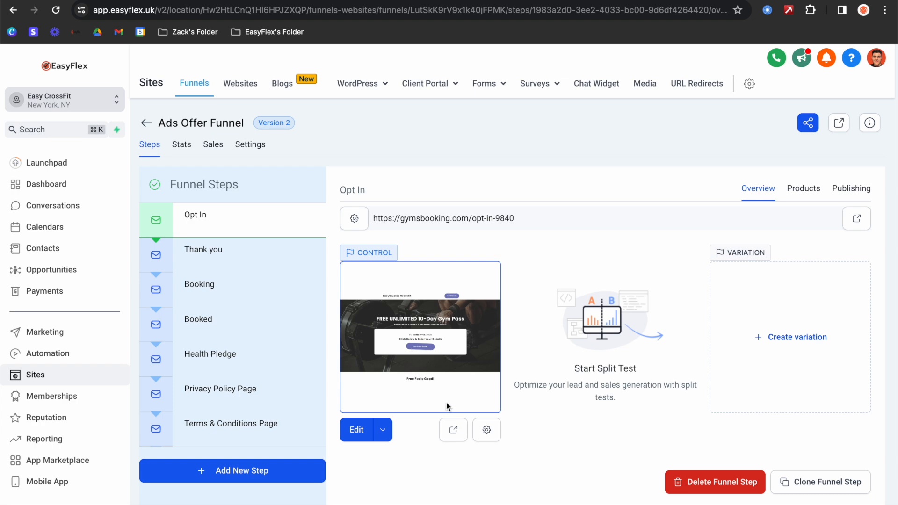
{"action": "left_click", "coordinate": [453, 428]}
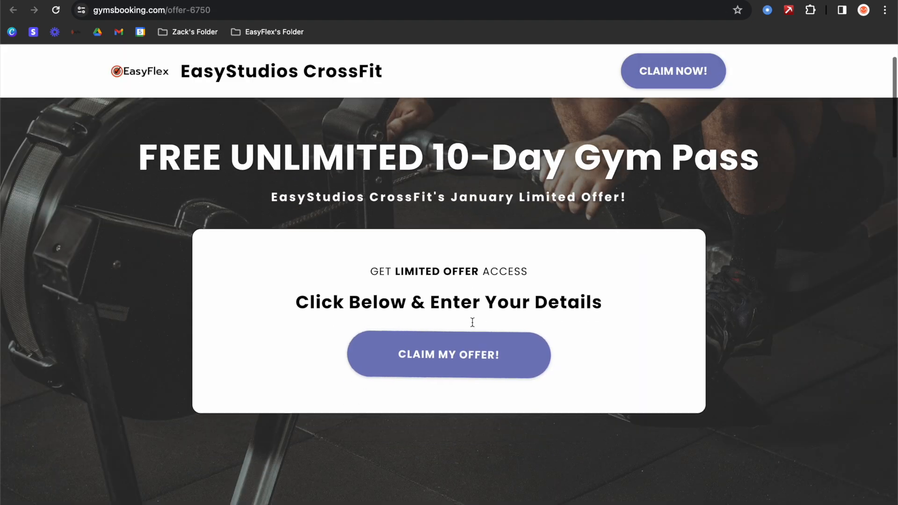
{"action": "left_click", "coordinate": [460, 338]}
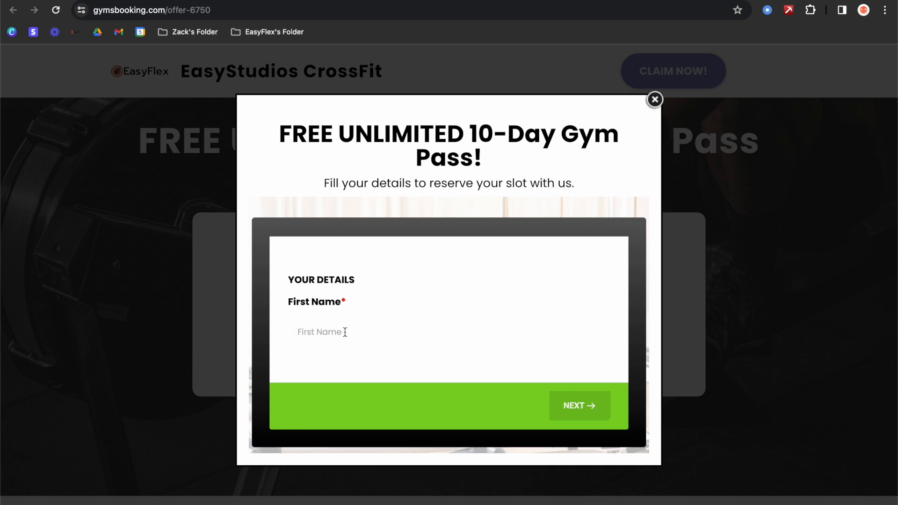
{"action": "left_click", "coordinate": [344, 332]}
{"action": "left_click", "coordinate": [370, 364]}
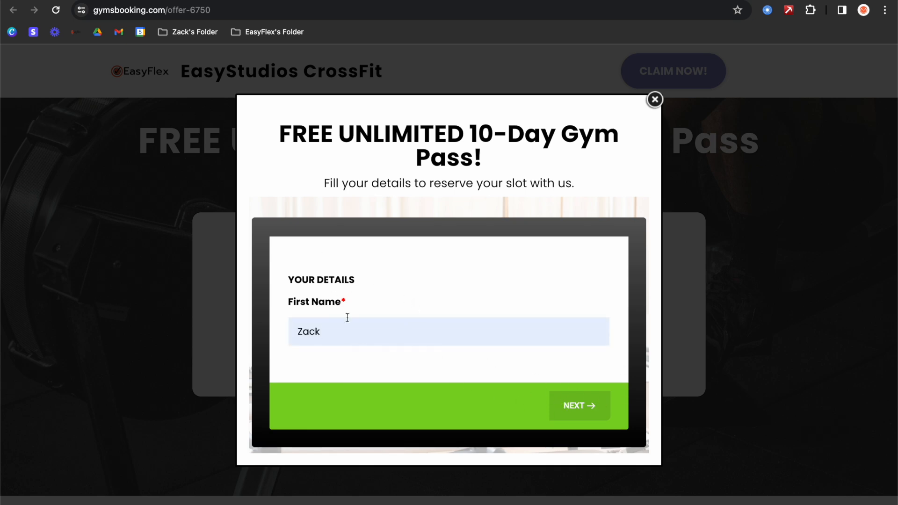
{"action": "left_click", "coordinate": [583, 406]}
{"action": "left_click", "coordinate": [344, 316]}
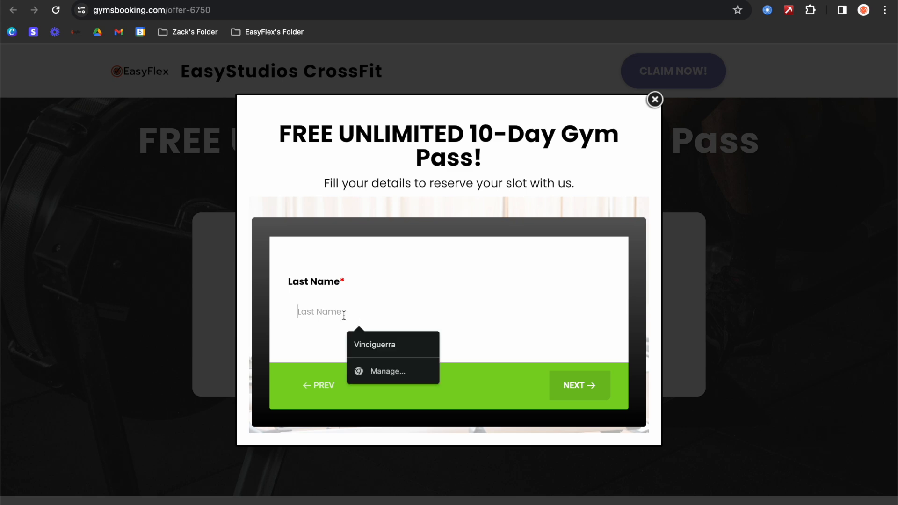
{"action": "left_click", "coordinate": [369, 345]}
{"action": "left_click", "coordinate": [577, 385]}
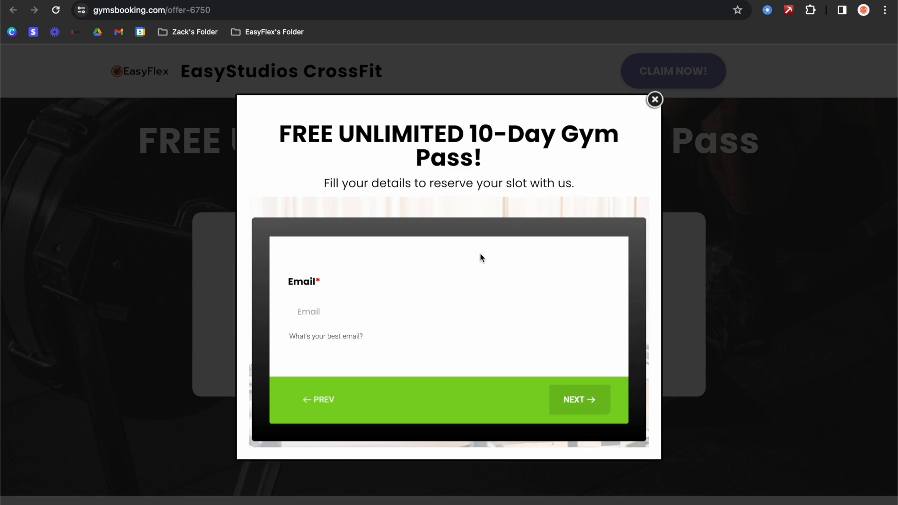
{"action": "left_click", "coordinate": [655, 100]}
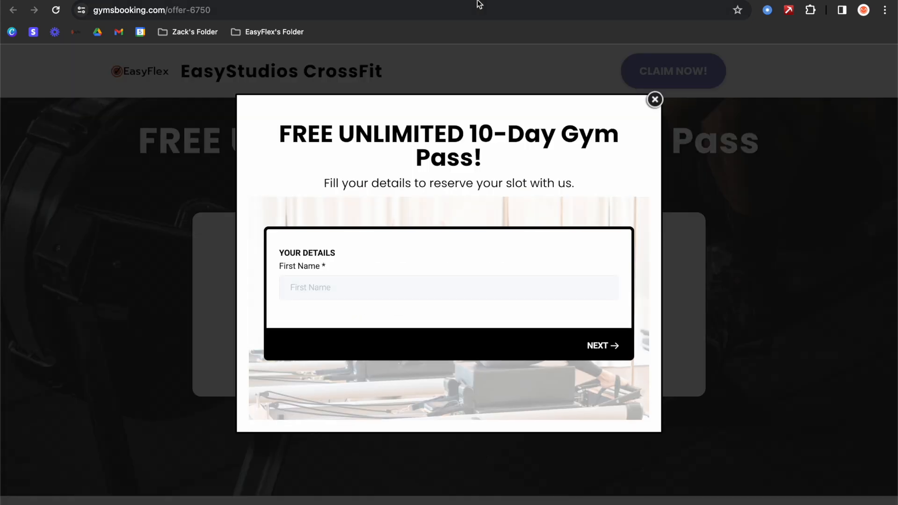
{"action": "left_click", "coordinate": [654, 100]}
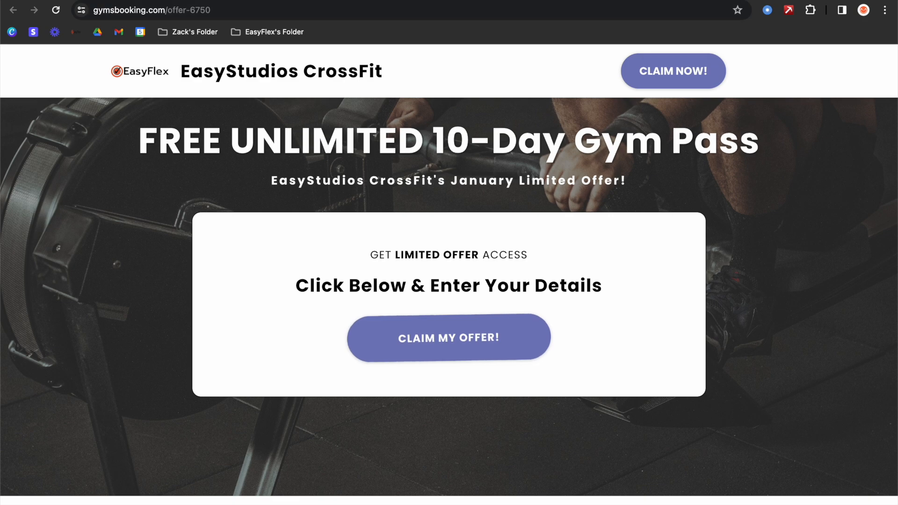
{"action": "left_click", "coordinate": [470, 0]}
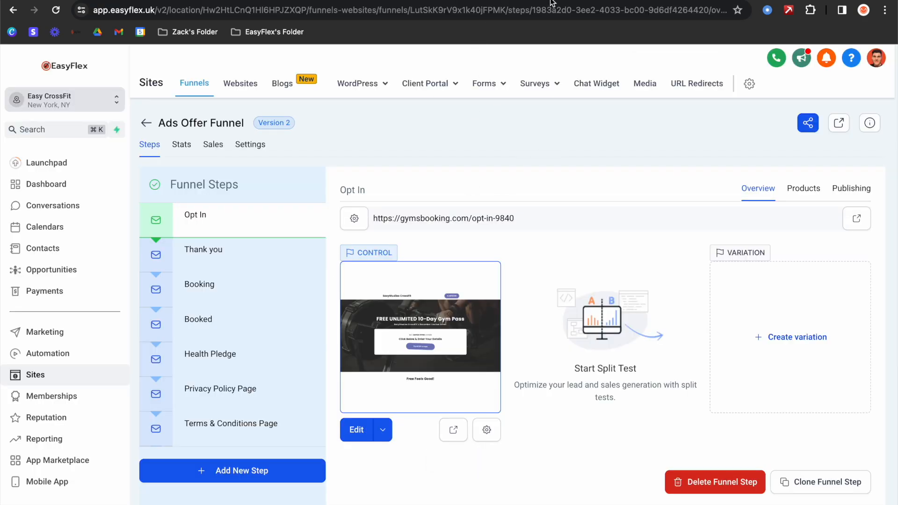
{"action": "left_click", "coordinate": [517, 1]}
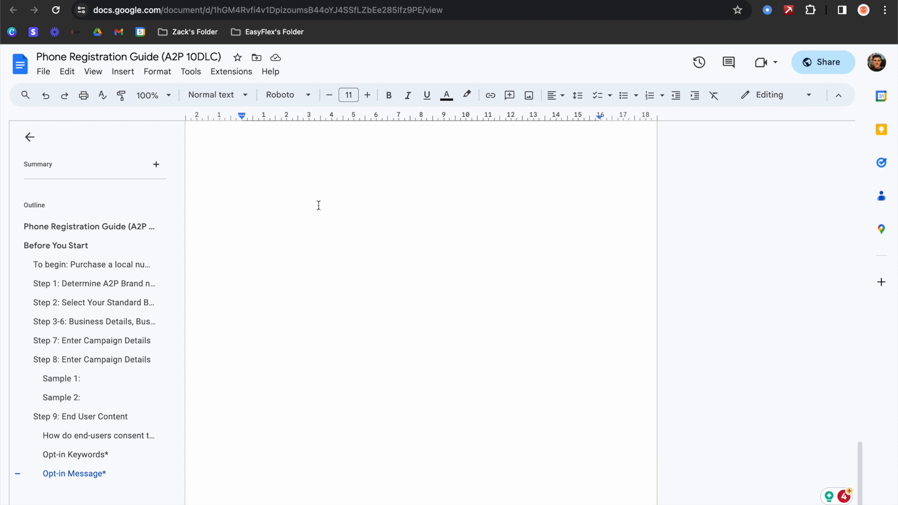
{"action": "scroll", "coordinate": [318, 205], "scroll_direction": "up", "scroll_amount": 8}
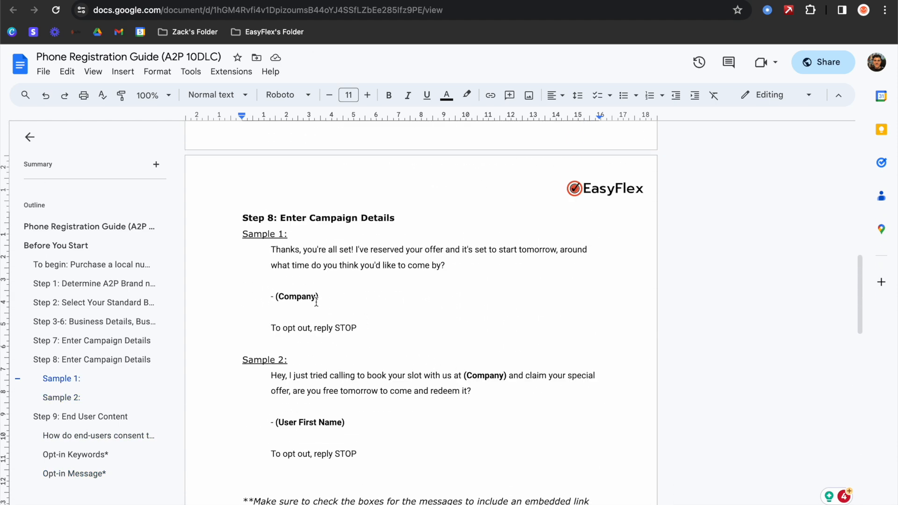
{"action": "left_click_drag", "start_coordinate": [276, 250], "coordinate": [417, 267]}
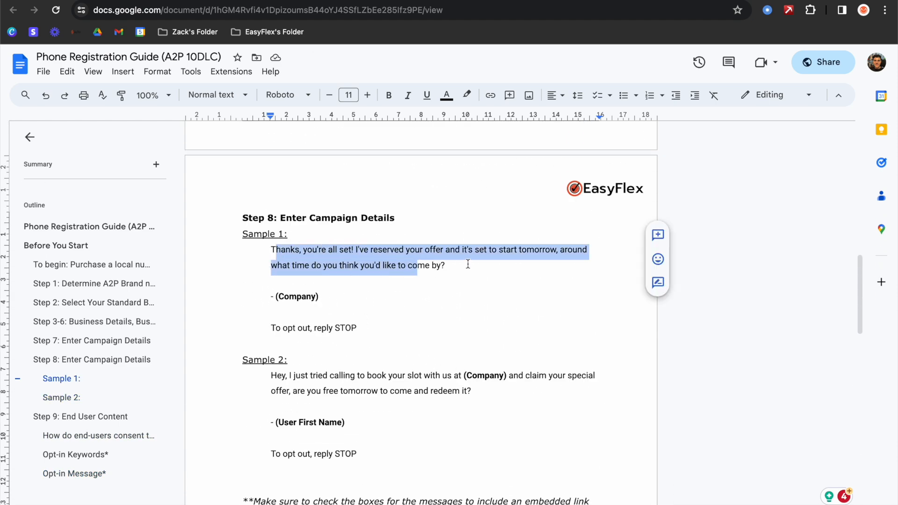
{"action": "left_click", "coordinate": [420, 1]}
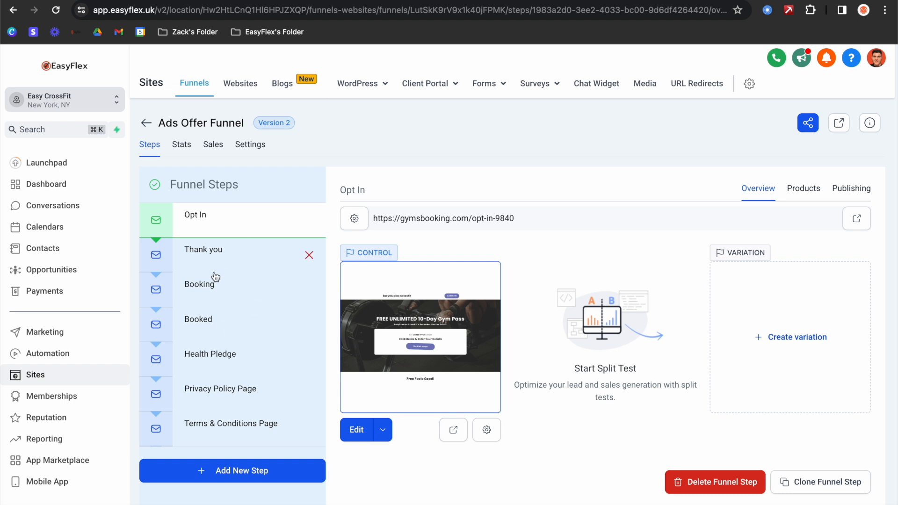
- Open the Forms list, look through the Easy Ads Funnel Form, and return to the list
{"action": "mouse_move", "coordinate": [479, 92]}
{"action": "left_click", "coordinate": [493, 117]}
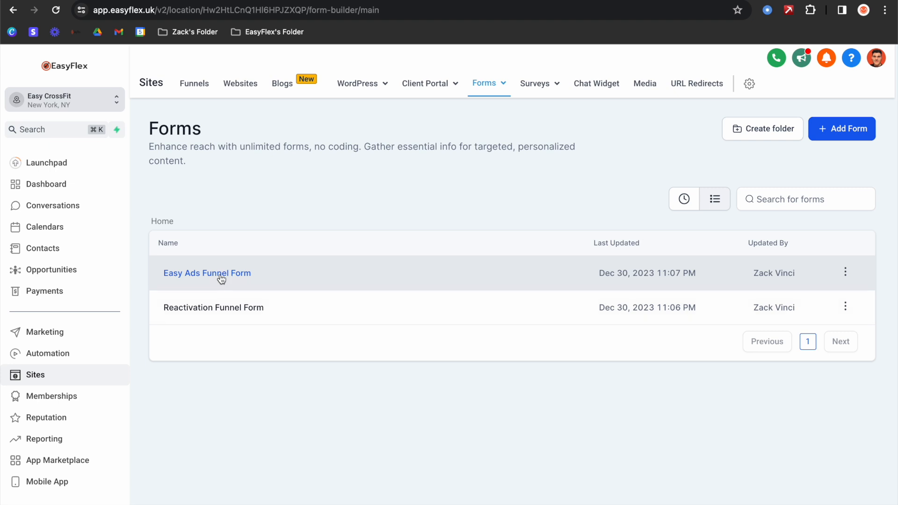
{"action": "left_click", "coordinate": [222, 275]}
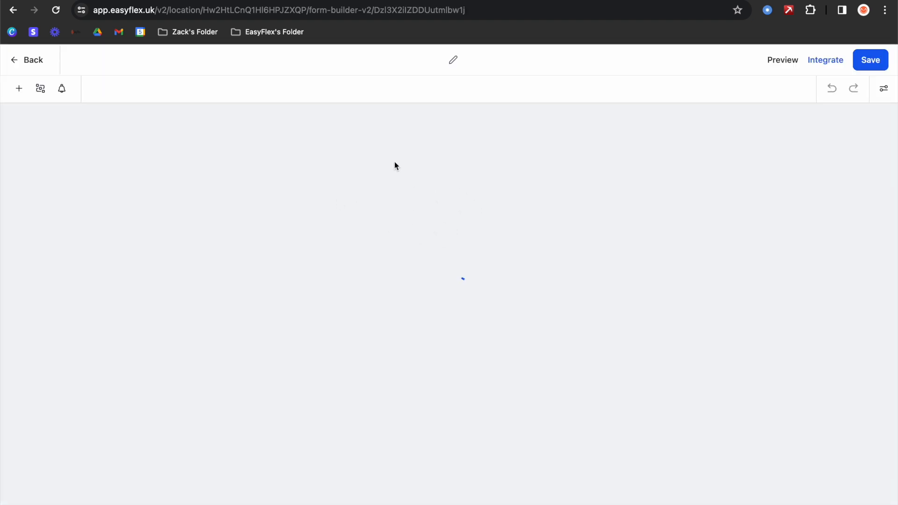
{"action": "scroll", "coordinate": [422, 221], "scroll_direction": "down", "scroll_amount": 2}
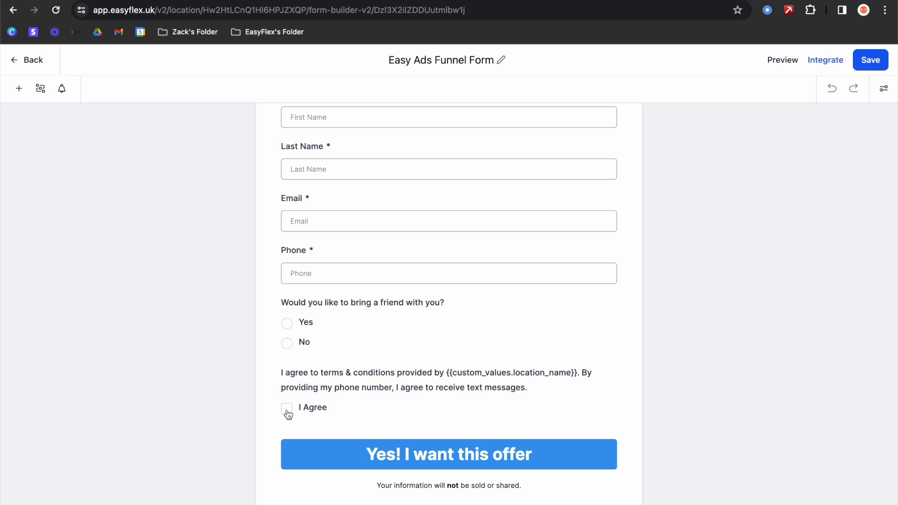
{"action": "left_click", "coordinate": [26, 63]}
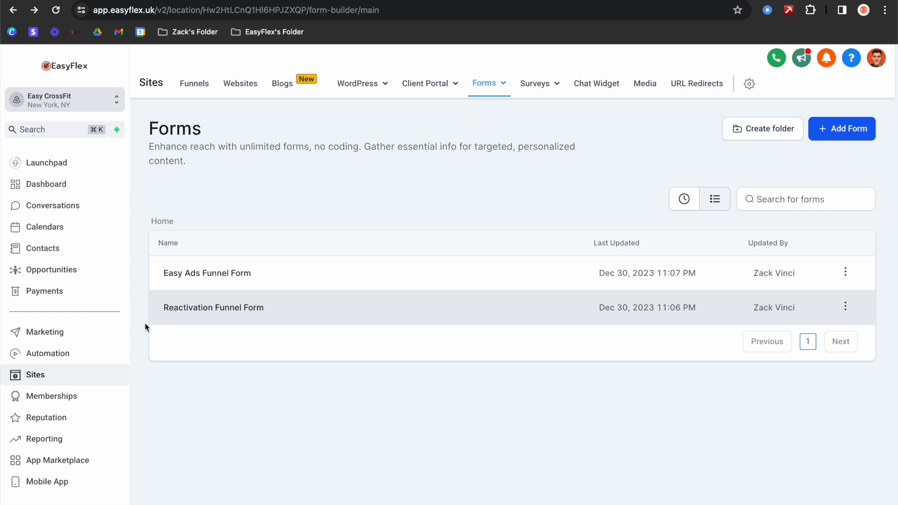
- Open the GDPR & A2P Opt In Compliance workflow from the Support Workflows folder
{"action": "left_click", "coordinate": [58, 354]}
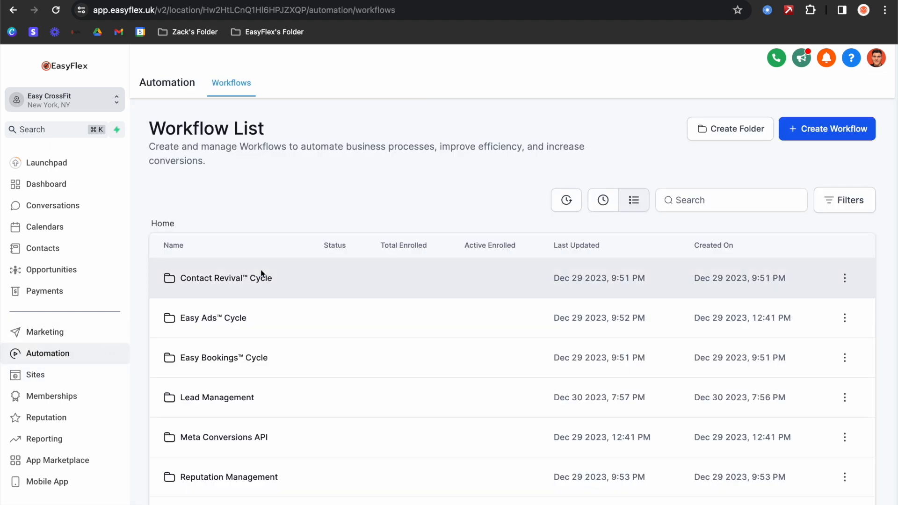
{"action": "scroll", "coordinate": [260, 270], "scroll_direction": "down", "scroll_amount": 3}
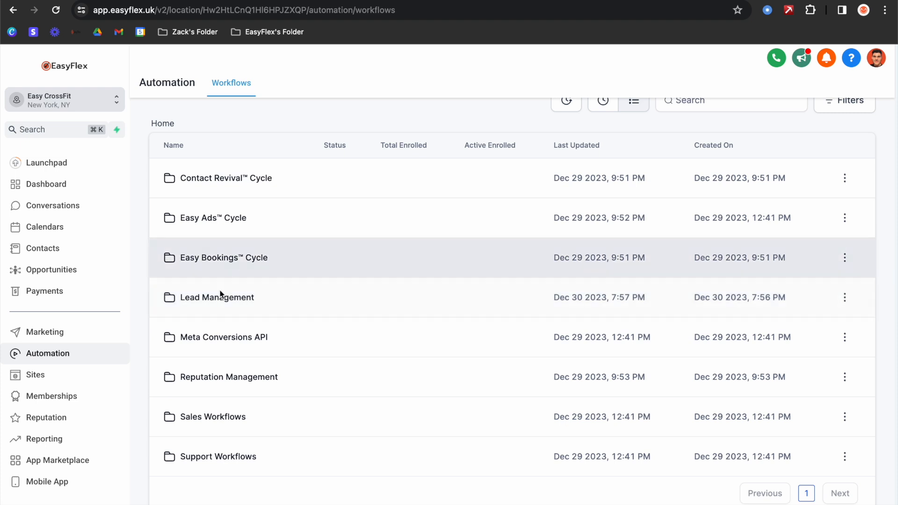
{"action": "left_click", "coordinate": [250, 420]}
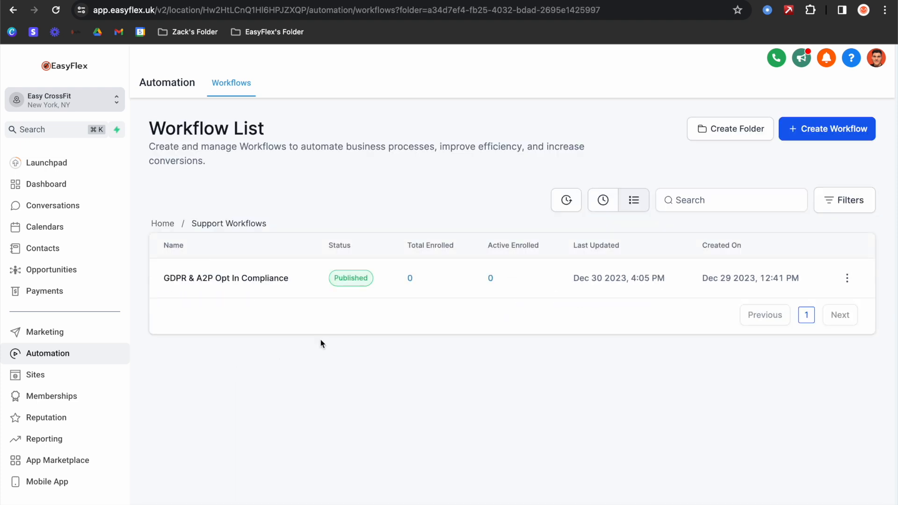
{"action": "left_click", "coordinate": [232, 283]}
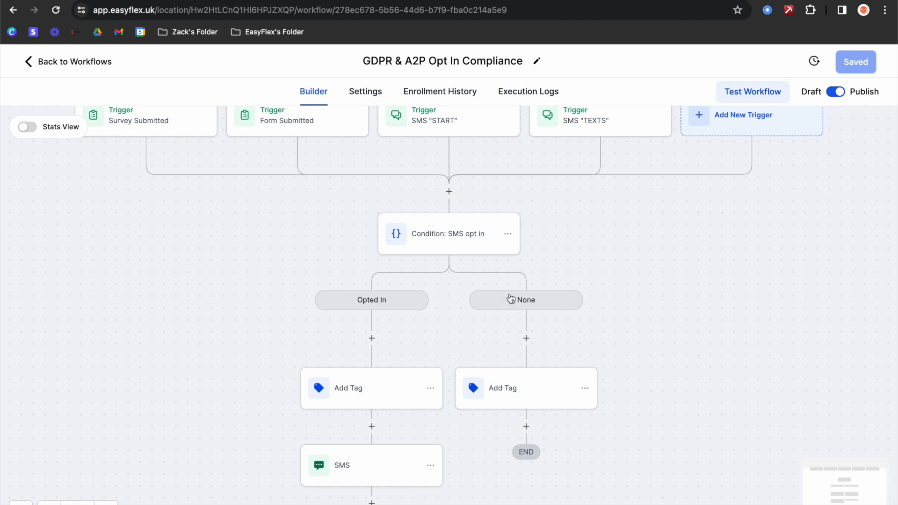
- Check the SMS opt-in condition and confirmation SMS, then save the workflow and return to Workflows
{"action": "scroll", "coordinate": [507, 299], "scroll_direction": "up", "scroll_amount": 1}
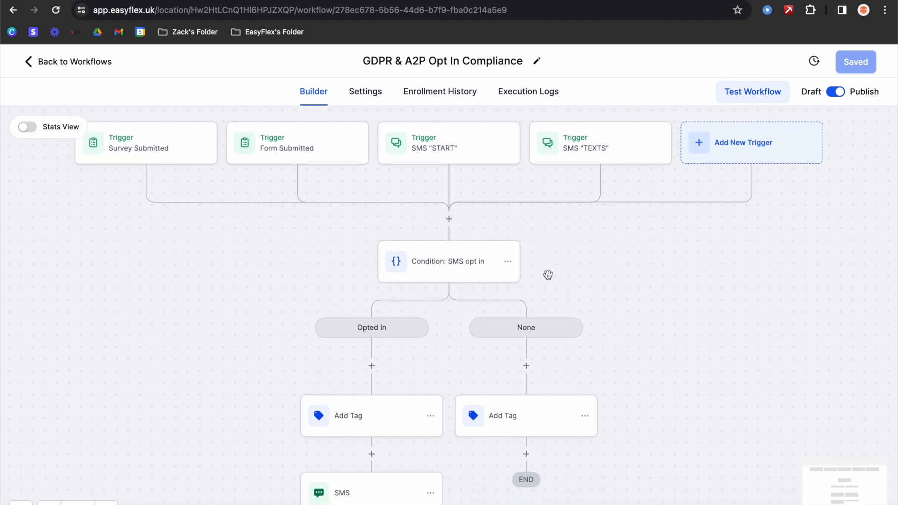
{"action": "scroll", "coordinate": [550, 271], "scroll_direction": "down", "scroll_amount": 1}
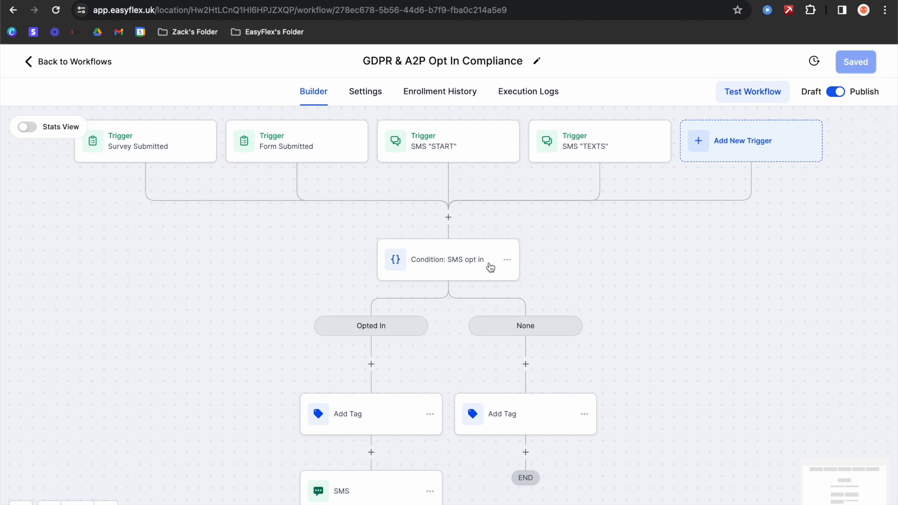
{"action": "left_click", "coordinate": [452, 265]}
{"action": "scroll", "coordinate": [661, 401], "scroll_direction": "down", "scroll_amount": 4}
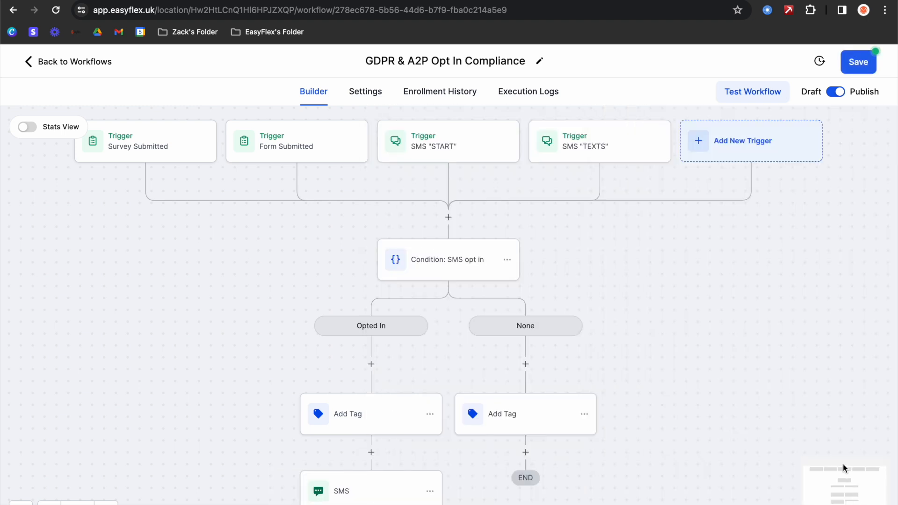
{"action": "scroll", "coordinate": [484, 317], "scroll_direction": "down", "scroll_amount": 4}
{"action": "scroll", "coordinate": [477, 318], "scroll_direction": "down", "scroll_amount": 2}
{"action": "left_click", "coordinate": [387, 377]}
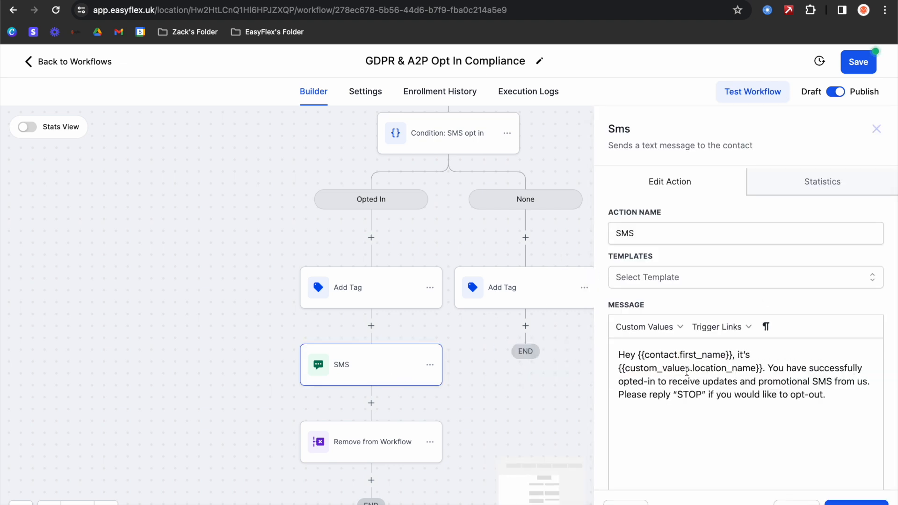
{"action": "left_click", "coordinate": [848, 501]}
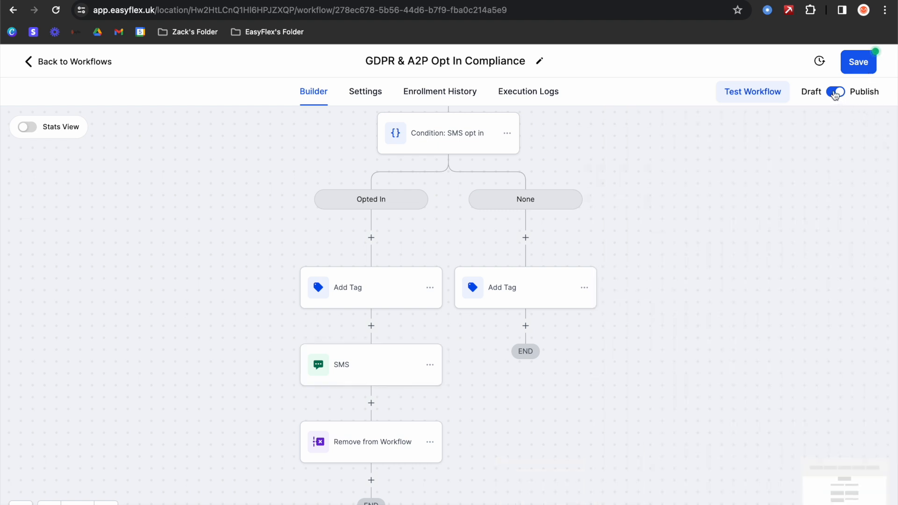
{"action": "left_click", "coordinate": [859, 70]}
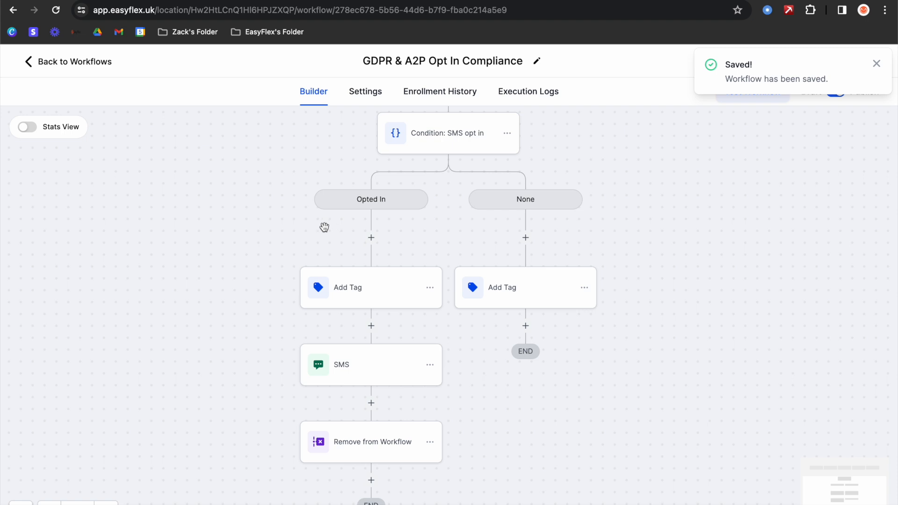
{"action": "left_click", "coordinate": [76, 65]}
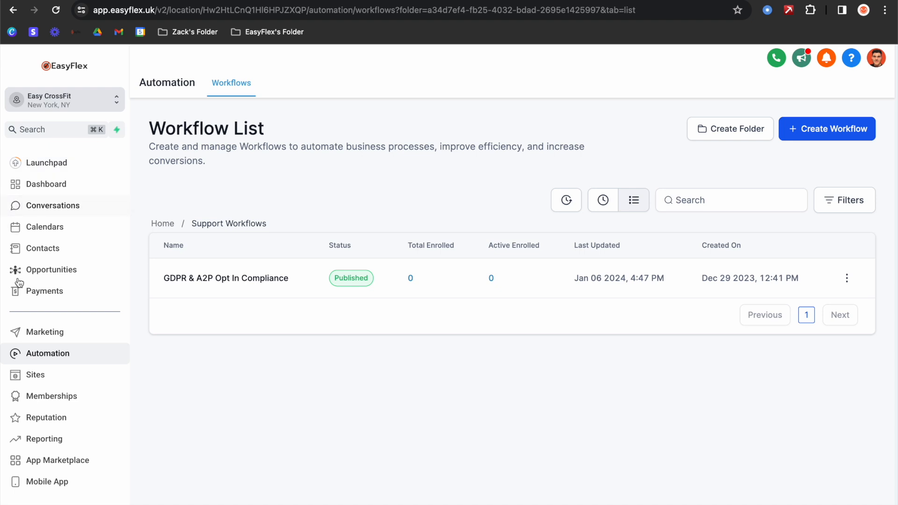
- Go to Settings and open the Phone Numbers page
{"action": "left_click", "coordinate": [28, 501]}
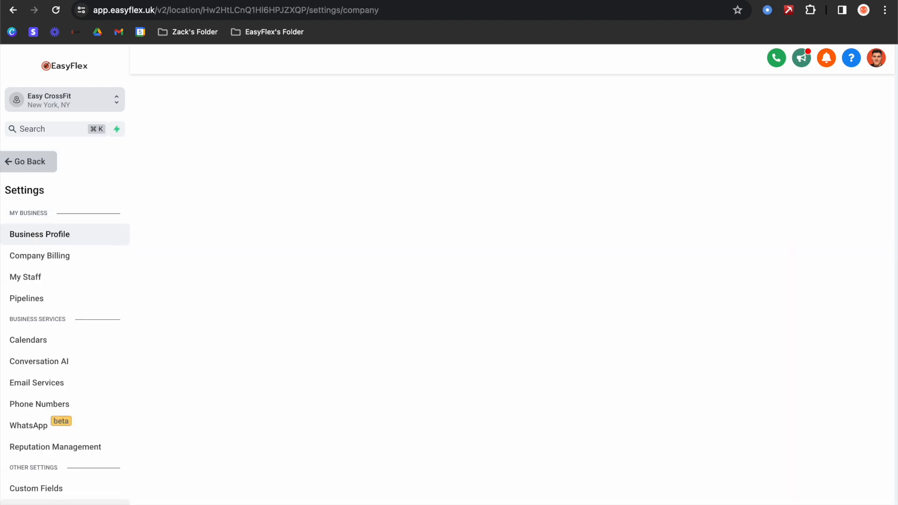
{"action": "scroll", "coordinate": [87, 240], "scroll_direction": "down", "scroll_amount": 5}
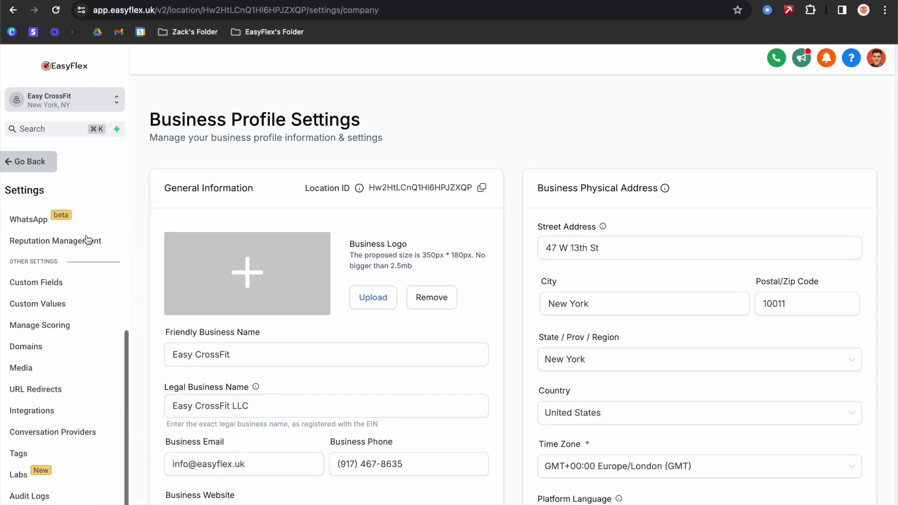
{"action": "scroll", "coordinate": [87, 239], "scroll_direction": "up", "scroll_amount": 5}
{"action": "scroll", "coordinate": [103, 317], "scroll_direction": "down", "scroll_amount": 2}
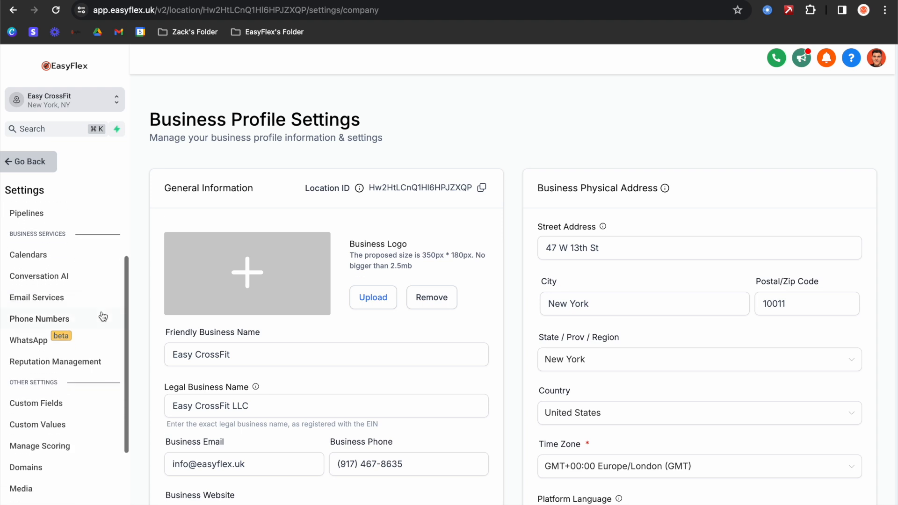
{"action": "scroll", "coordinate": [103, 317], "scroll_direction": "down", "scroll_amount": 1}
{"action": "left_click", "coordinate": [93, 306]}
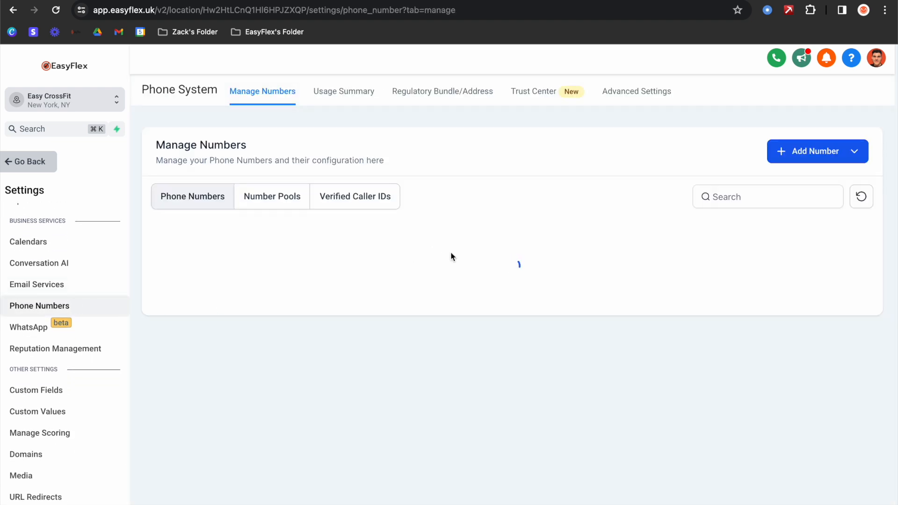
- Browse the US numbers offered under Add Phone Number, then close Buy your Number without purchasing
{"action": "left_click", "coordinate": [801, 152]}
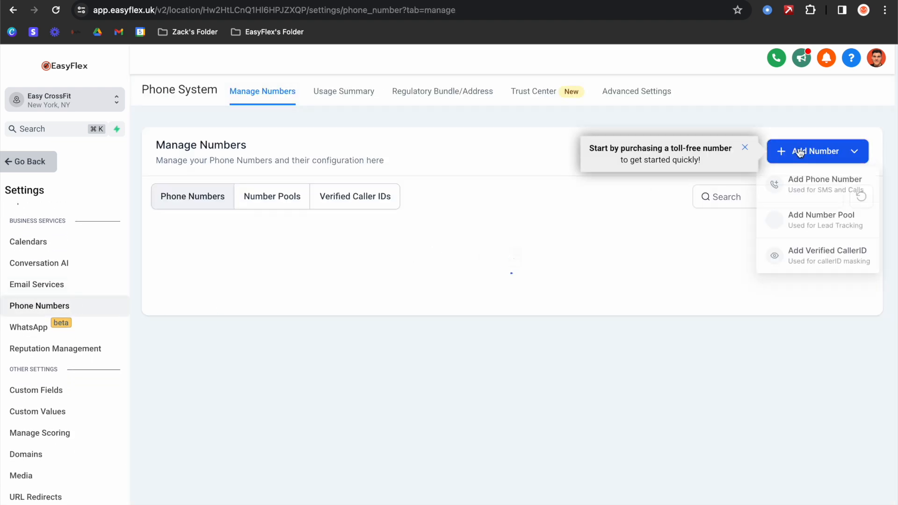
{"action": "left_click", "coordinate": [798, 186]}
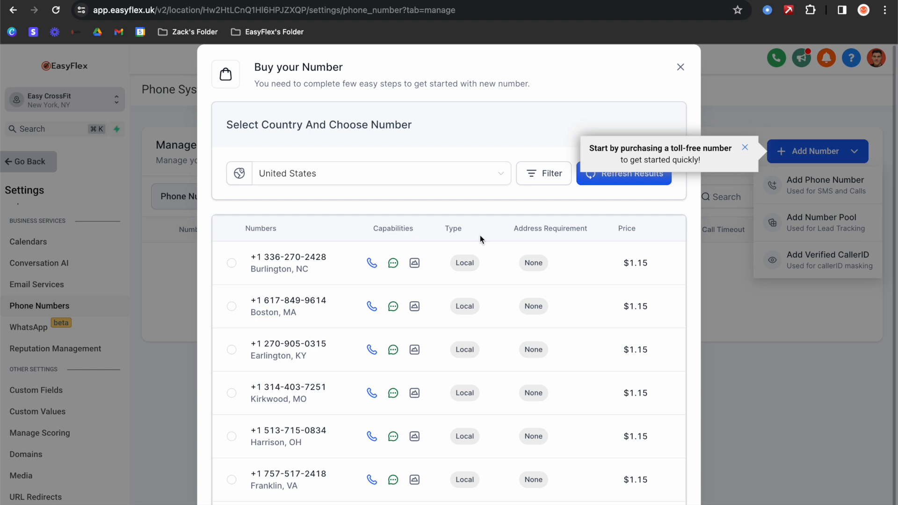
{"action": "scroll", "coordinate": [513, 300], "scroll_direction": "down", "scroll_amount": 5}
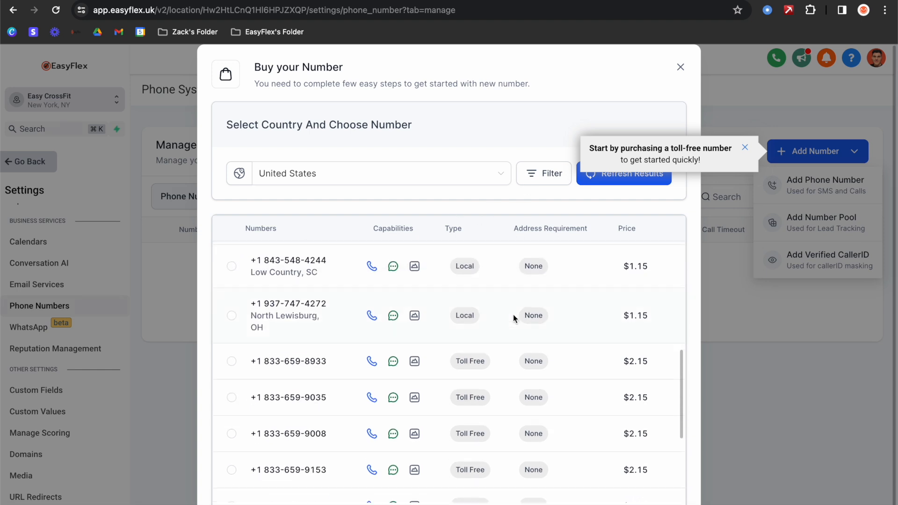
{"action": "scroll", "coordinate": [512, 316], "scroll_direction": "down", "scroll_amount": 5}
{"action": "scroll", "coordinate": [500, 327], "scroll_direction": "up", "scroll_amount": 2}
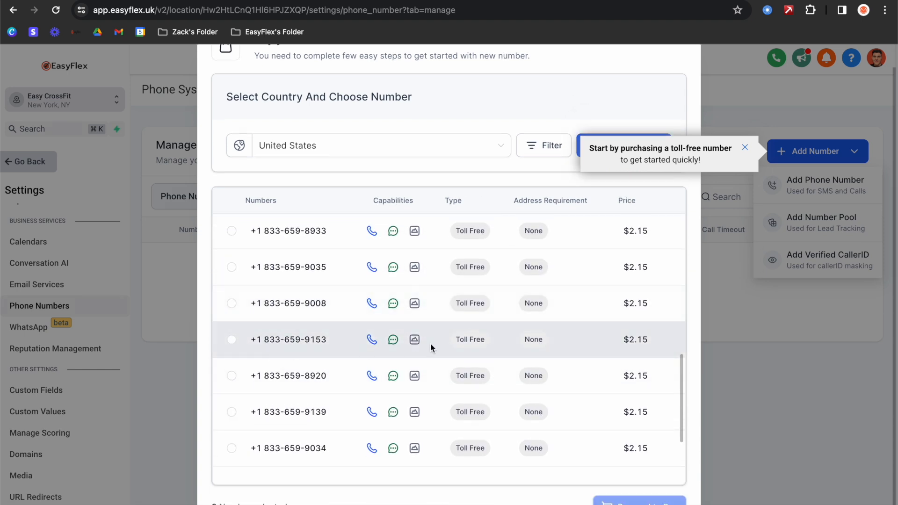
{"action": "scroll", "coordinate": [467, 333], "scroll_direction": "up", "scroll_amount": 3}
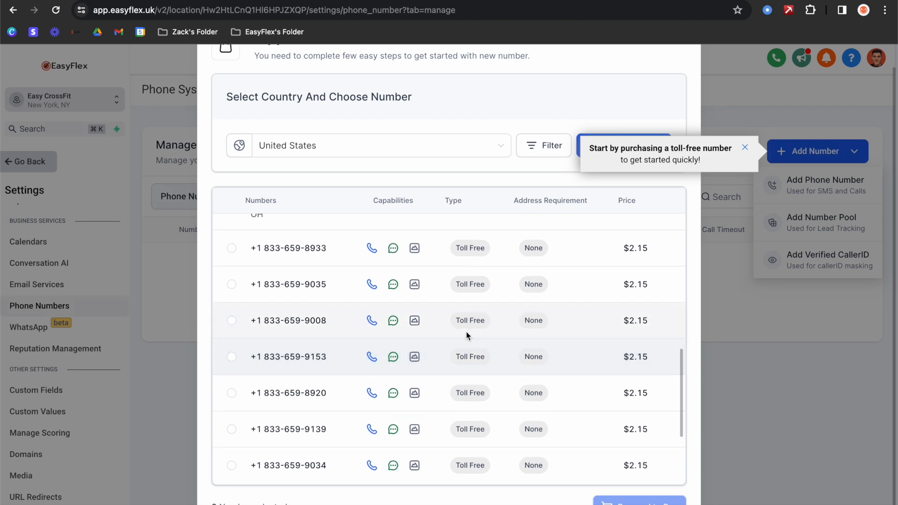
{"action": "scroll", "coordinate": [467, 335], "scroll_direction": "down", "scroll_amount": 3}
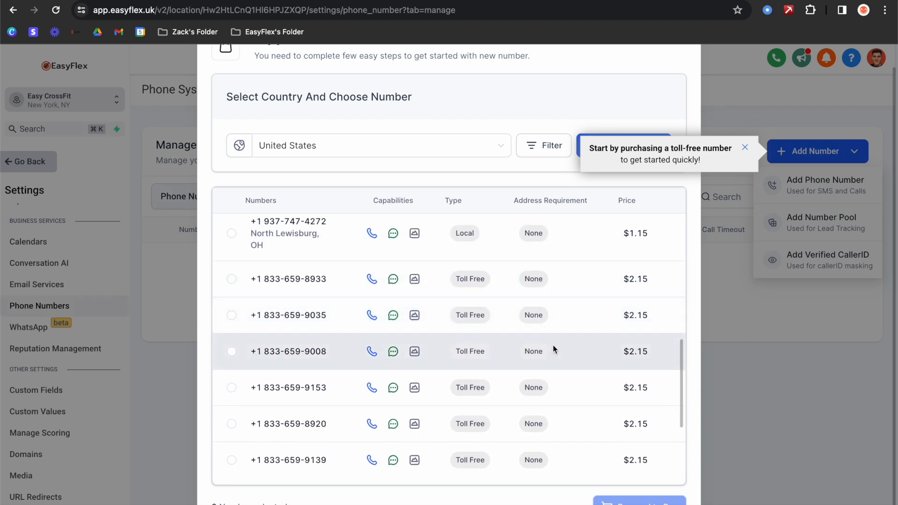
{"action": "scroll", "coordinate": [552, 348], "scroll_direction": "up", "scroll_amount": 5}
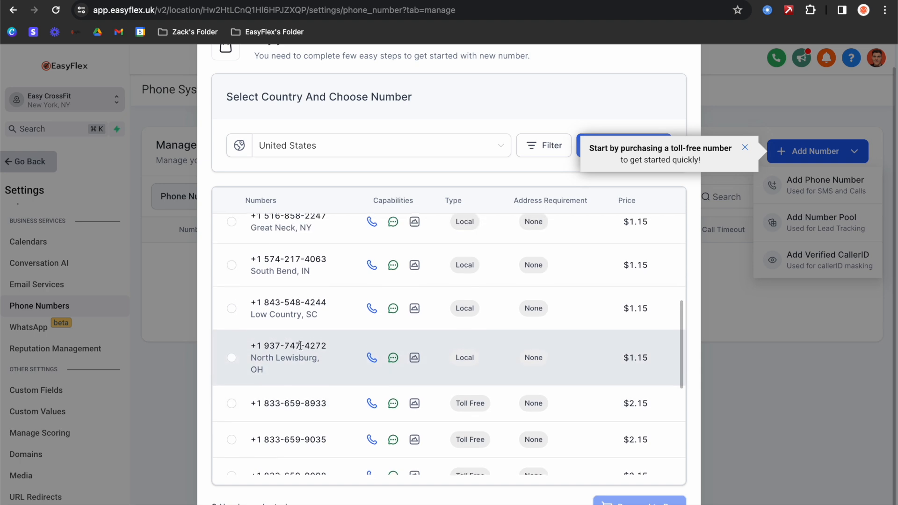
{"action": "scroll", "coordinate": [353, 272], "scroll_direction": "up", "scroll_amount": 10}
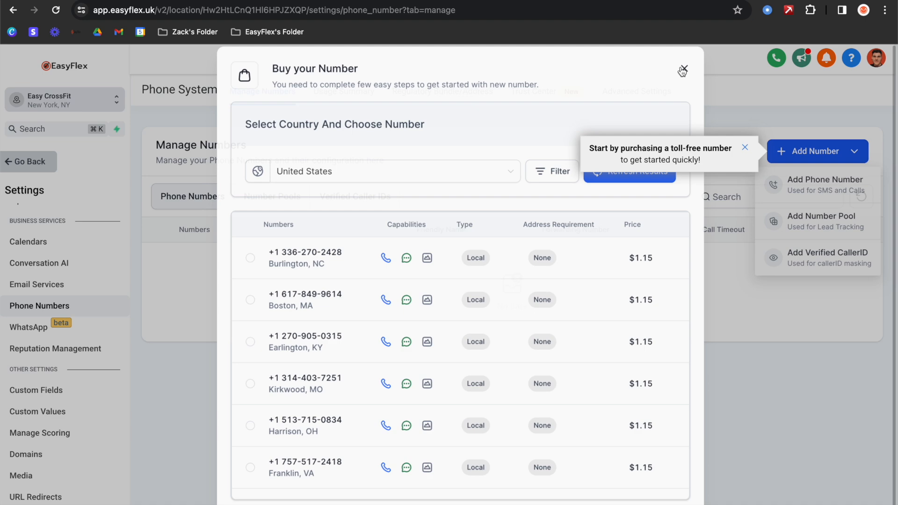
{"action": "left_click", "coordinate": [681, 69]}
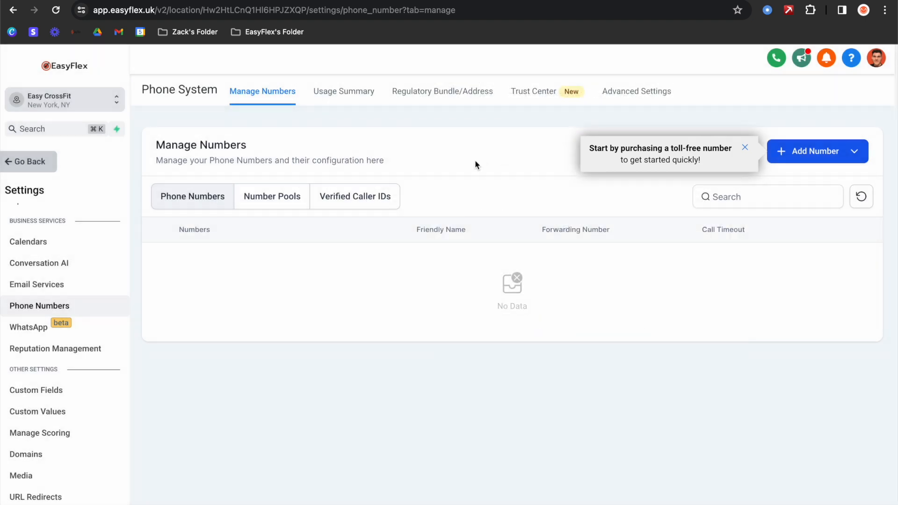
- Start a new compliance bundle, compare the Address and Regulatory bundle types, then cancel without adding one
{"action": "left_click", "coordinate": [438, 95]}
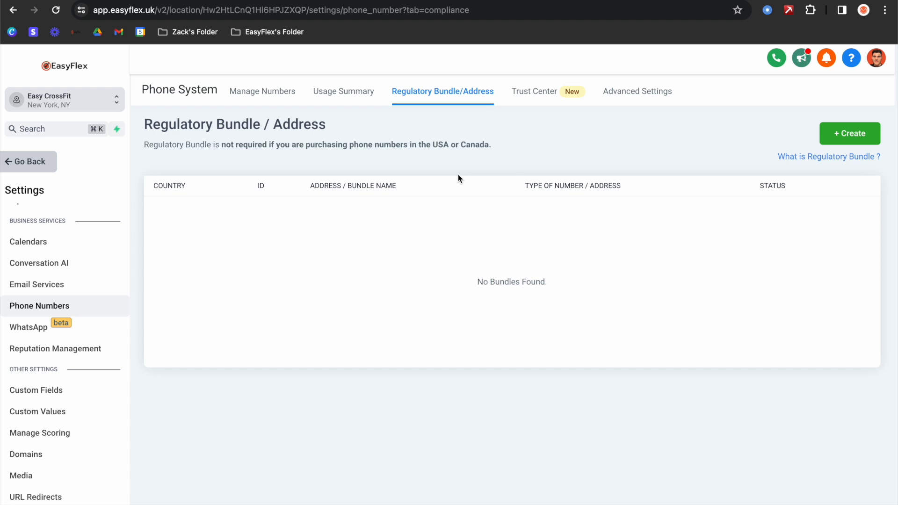
{"action": "left_click", "coordinate": [860, 135]}
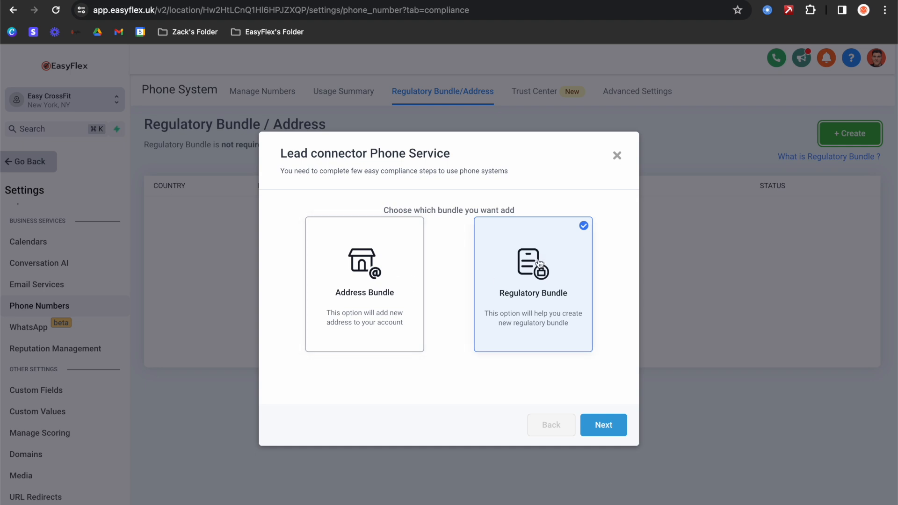
{"action": "left_click", "coordinate": [363, 295]}
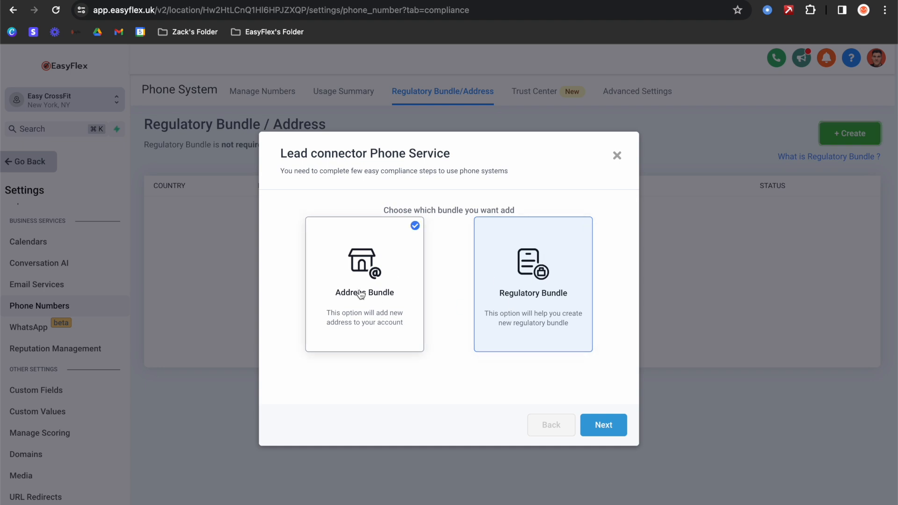
{"action": "left_click", "coordinate": [563, 279]}
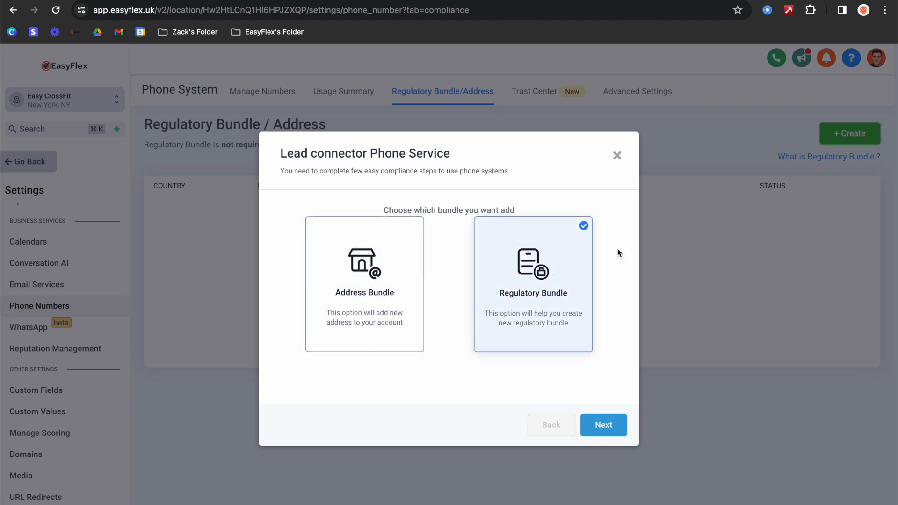
{"action": "left_click", "coordinate": [341, 273]}
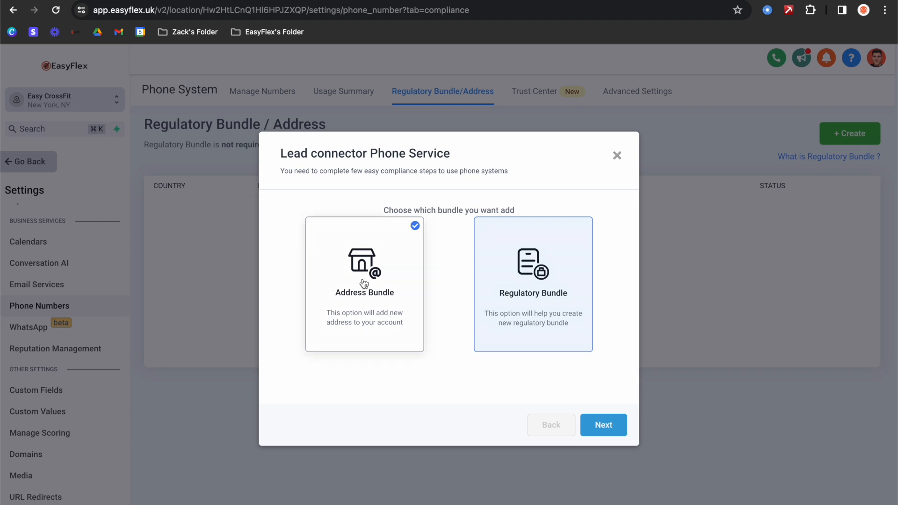
{"action": "left_click", "coordinate": [617, 156]}
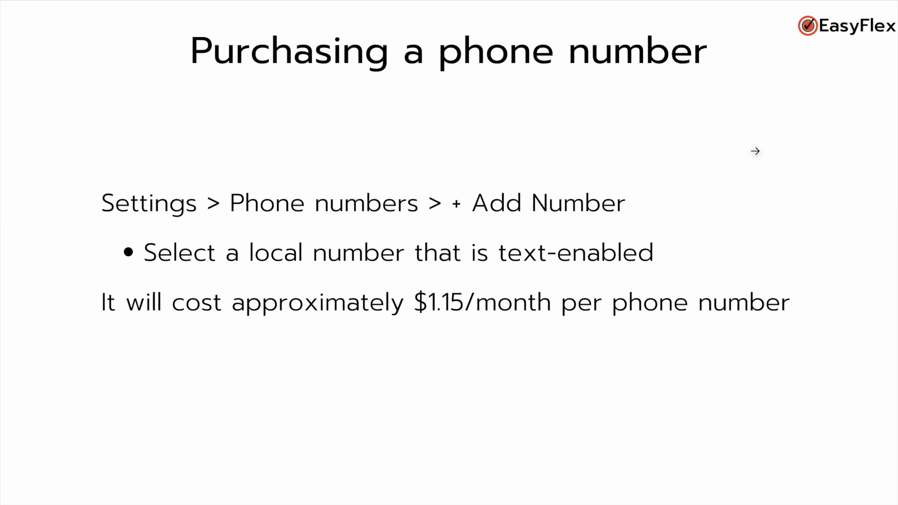
- Advance the presentation to the Phone Verification slide
{"action": "key", "text": "Right"}
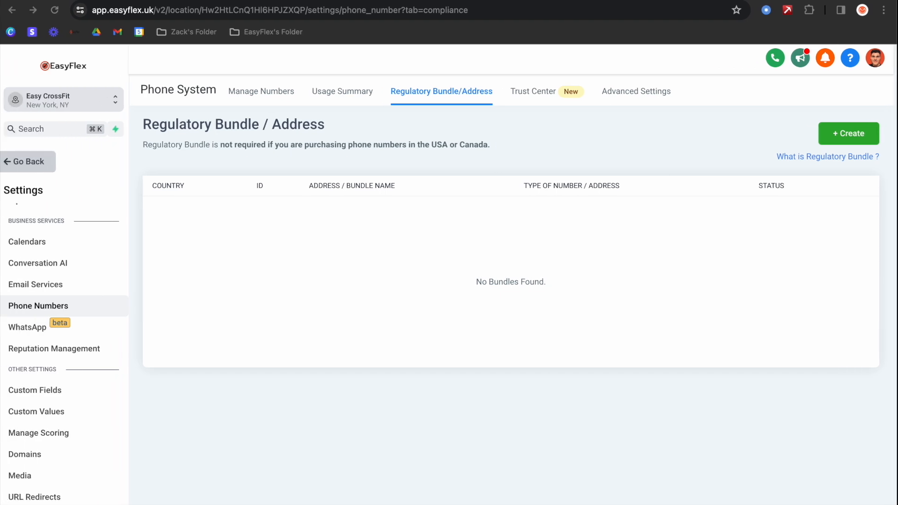
- Scroll through the Shaken/STIR (Voice) registration form in the Trust Center, then switch to CNAM (Voice)
{"action": "left_click", "coordinate": [561, 98]}
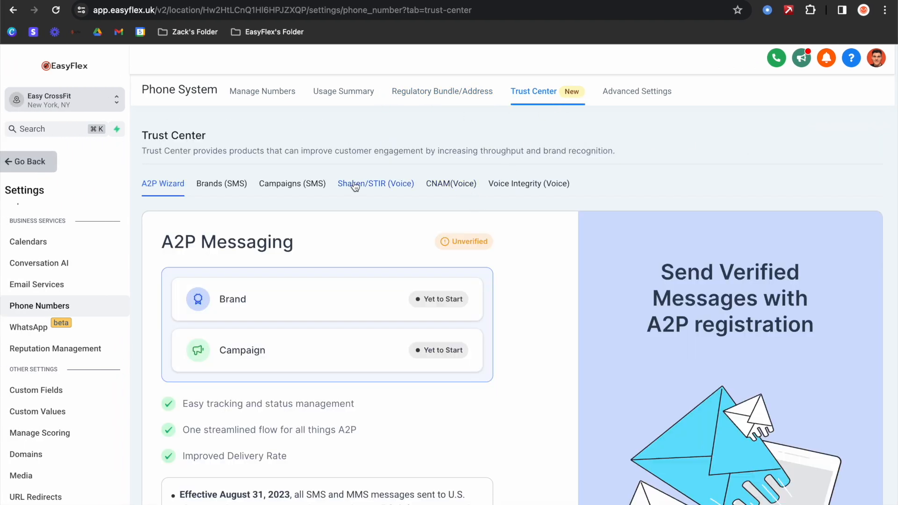
{"action": "left_click", "coordinate": [356, 185]}
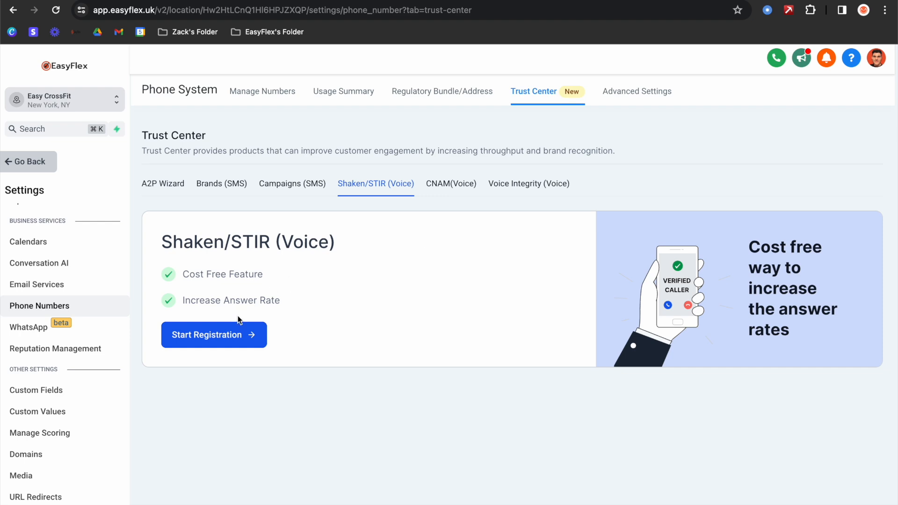
{"action": "left_click", "coordinate": [258, 327]}
{"action": "scroll", "coordinate": [398, 211], "scroll_direction": "down", "scroll_amount": 3}
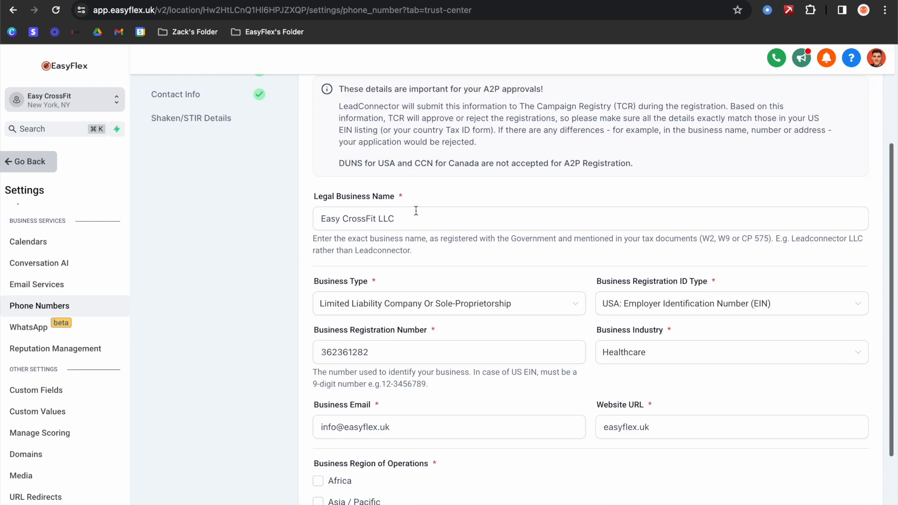
{"action": "scroll", "coordinate": [415, 211], "scroll_direction": "down", "scroll_amount": 2}
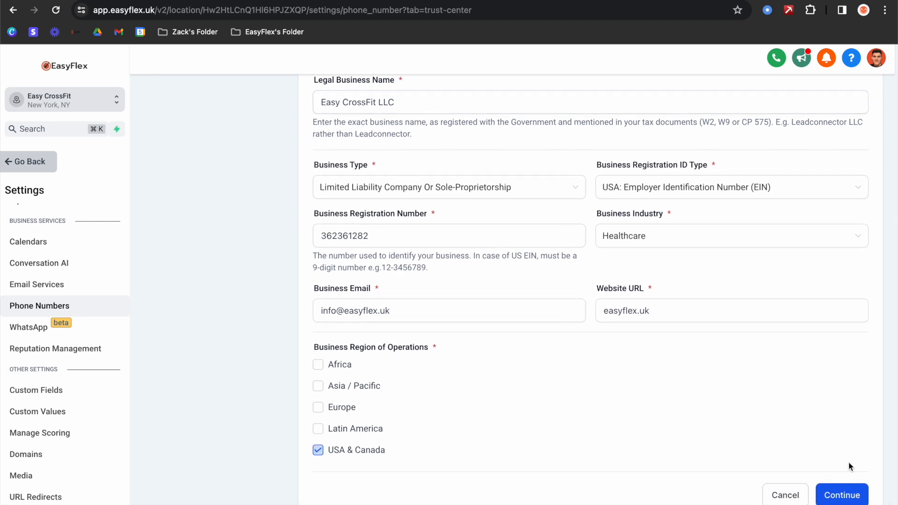
{"action": "scroll", "coordinate": [582, 372], "scroll_direction": "up", "scroll_amount": 5}
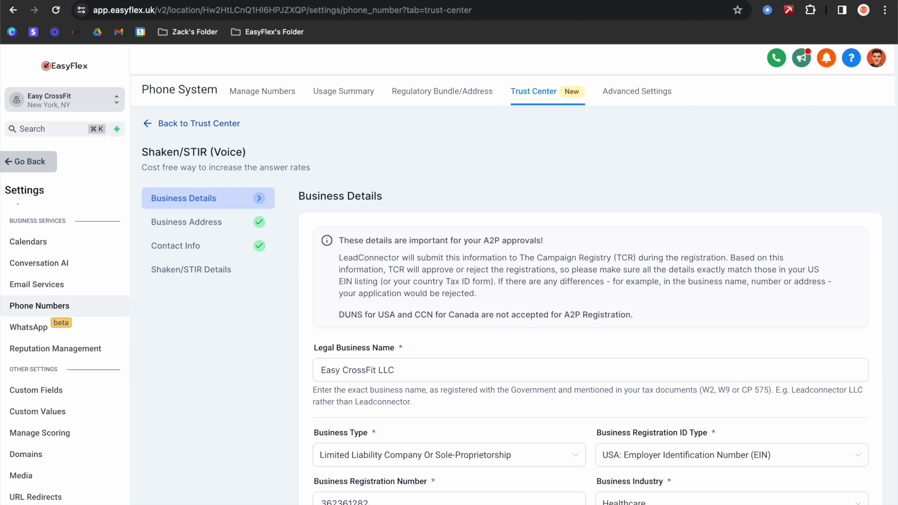
{"action": "left_click", "coordinate": [196, 125]}
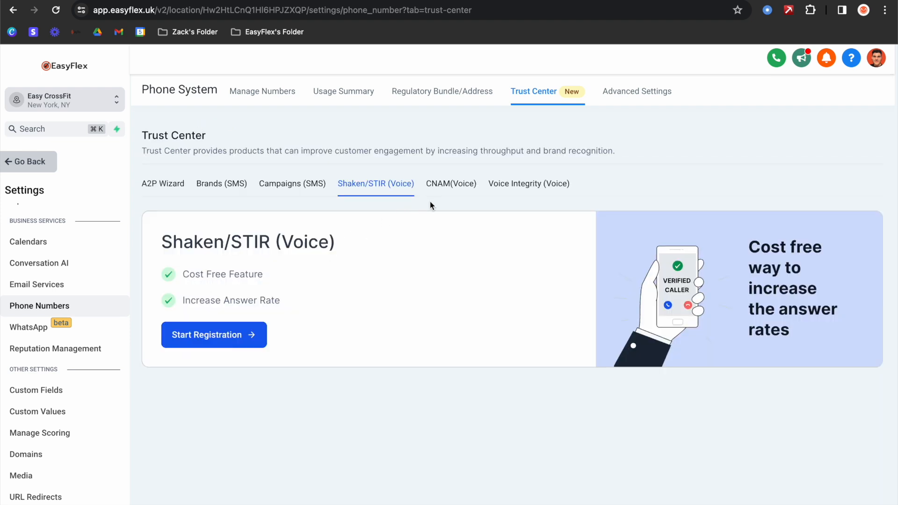
{"action": "left_click", "coordinate": [437, 188]}
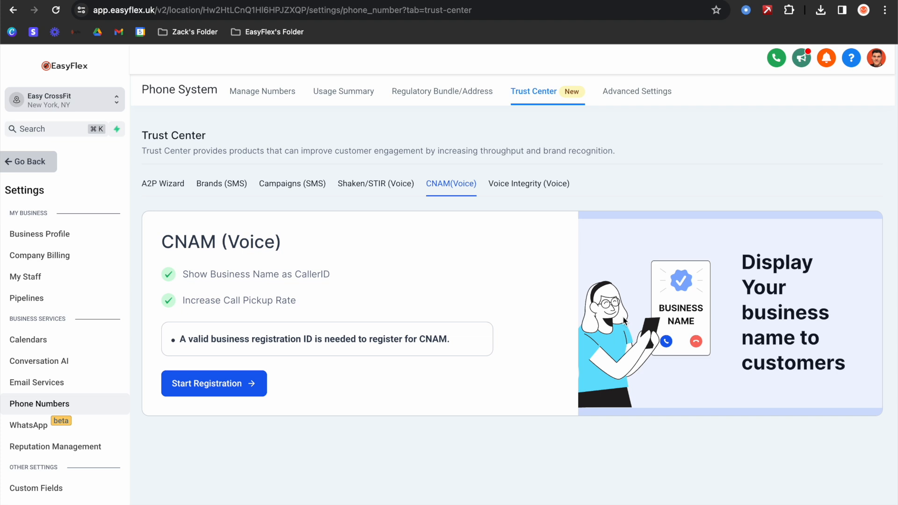
- Leave Settings and scroll through the Dashboard
{"action": "left_click", "coordinate": [28, 164]}
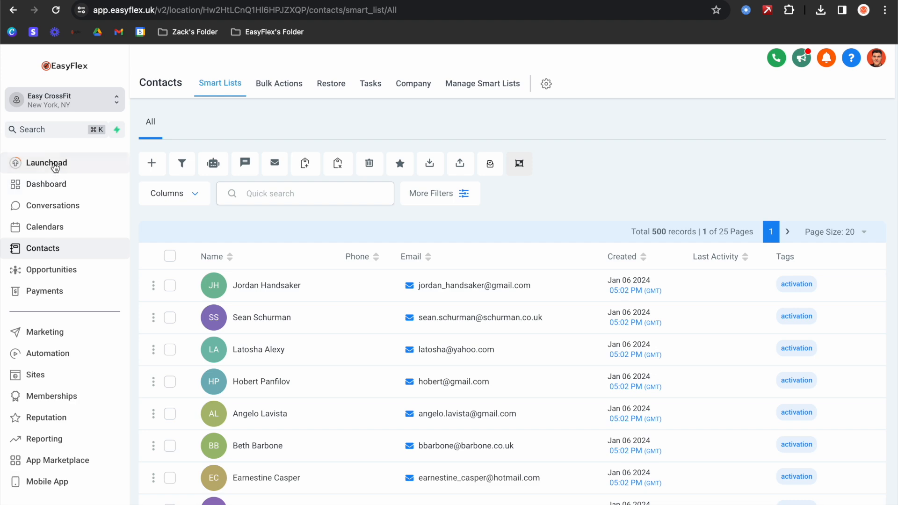
{"action": "left_click", "coordinate": [28, 184]}
{"action": "scroll", "coordinate": [427, 245], "scroll_direction": "down", "scroll_amount": 3}
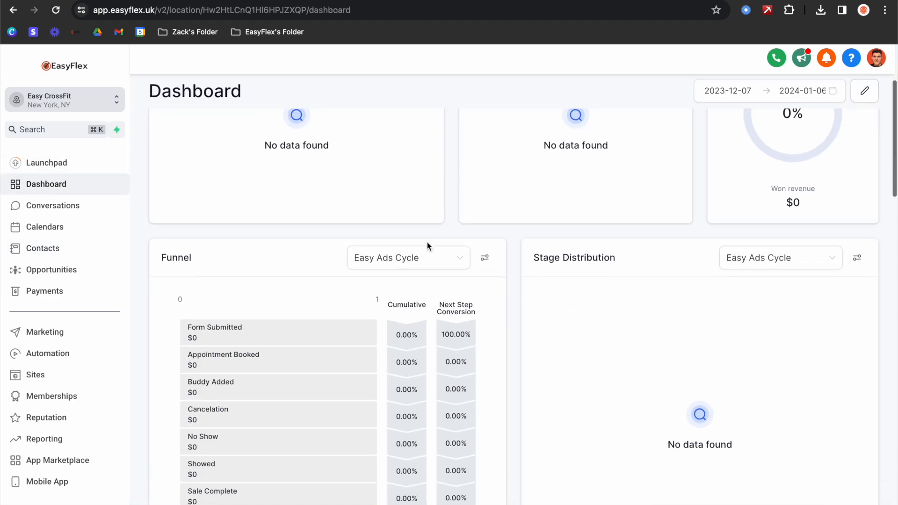
{"action": "scroll", "coordinate": [427, 242], "scroll_direction": "down", "scroll_amount": 12}
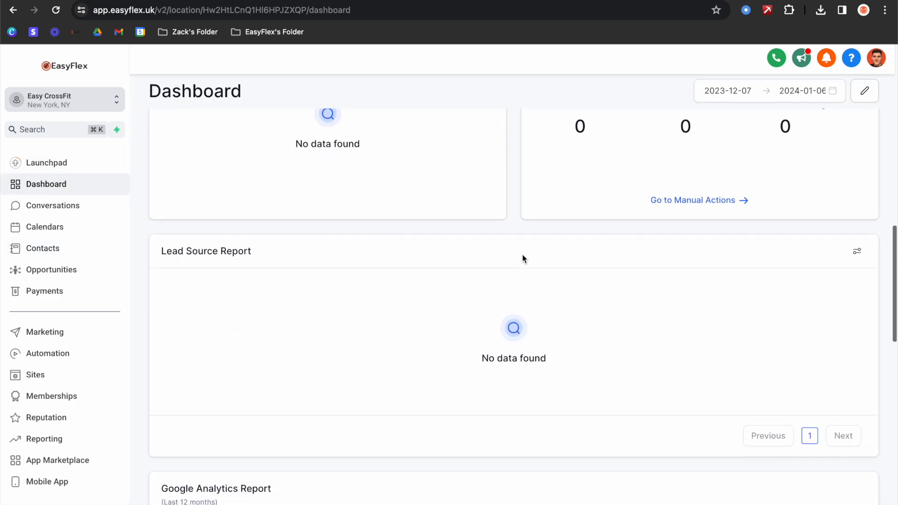
{"action": "scroll", "coordinate": [523, 259], "scroll_direction": "up", "scroll_amount": 15}
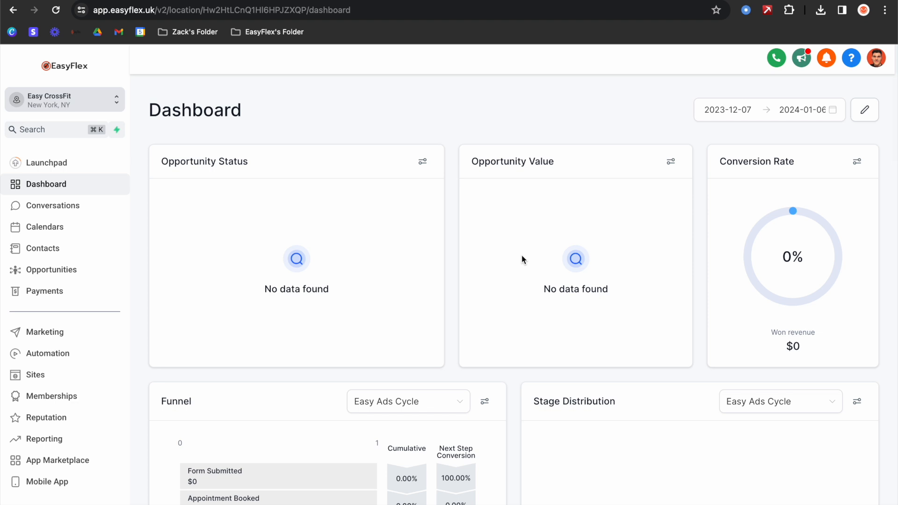
{"action": "scroll", "coordinate": [62, 323], "scroll_direction": "down", "scroll_amount": 1}
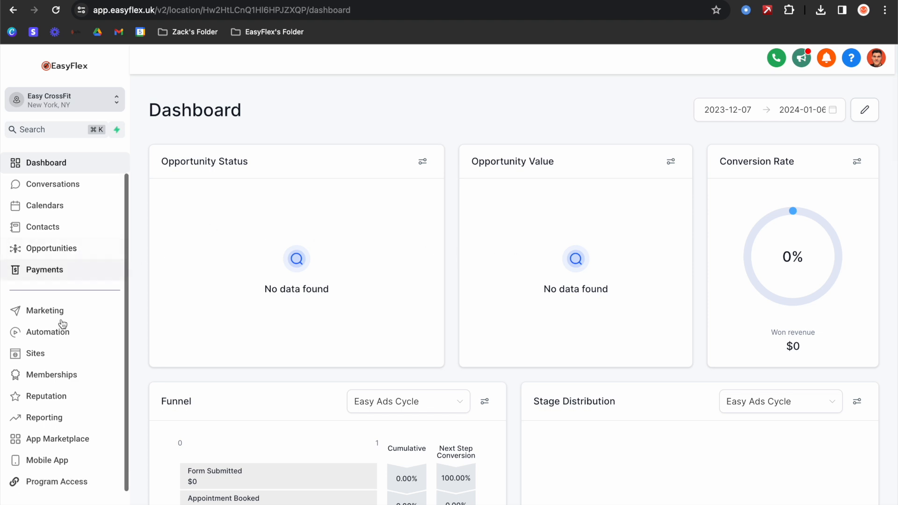
- Scroll through the Business Profile's registration and SMS compliance sections, then leave the page
{"action": "left_click", "coordinate": [64, 504]}
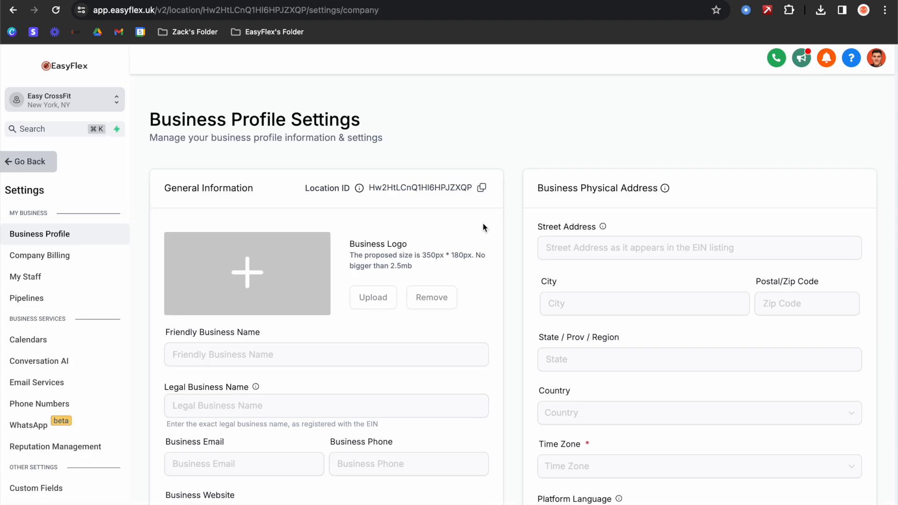
{"action": "scroll", "coordinate": [337, 274], "scroll_direction": "down", "scroll_amount": 12}
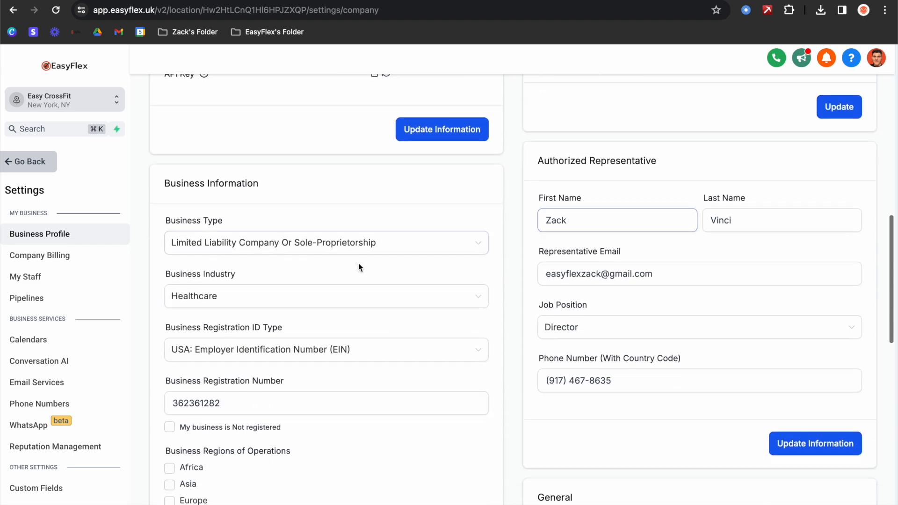
{"action": "scroll", "coordinate": [337, 273], "scroll_direction": "down", "scroll_amount": 8}
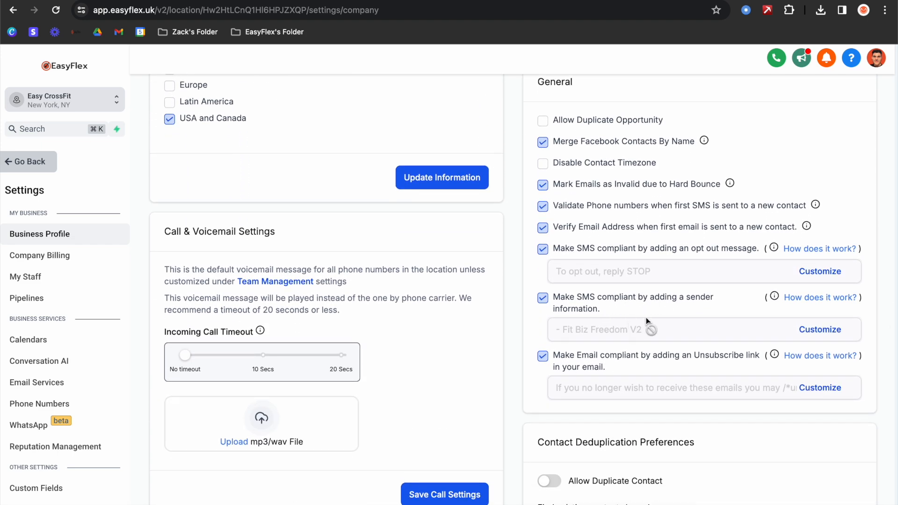
{"action": "left_click", "coordinate": [19, 171]}
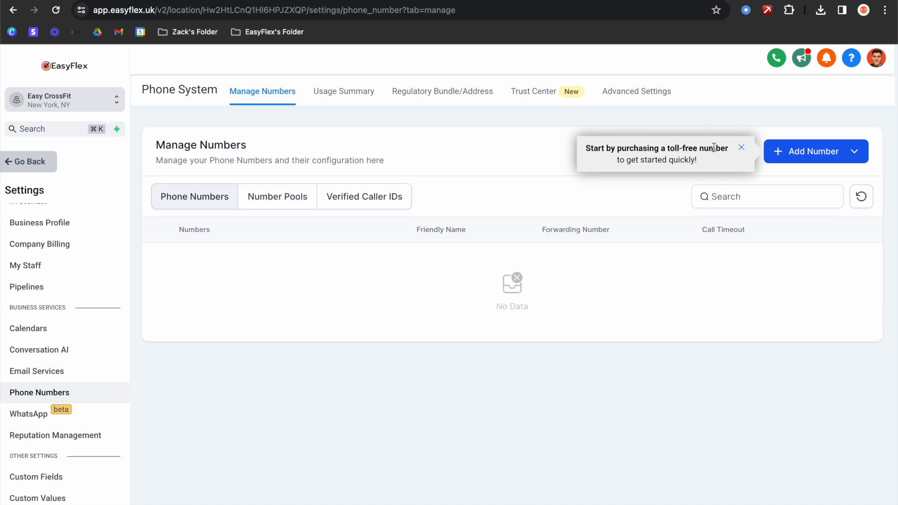
- Dismiss the toll-free tip and view the Shaken/STIR and CNAM (Voice) registrations in the Trust Center
{"action": "left_click", "coordinate": [742, 148]}
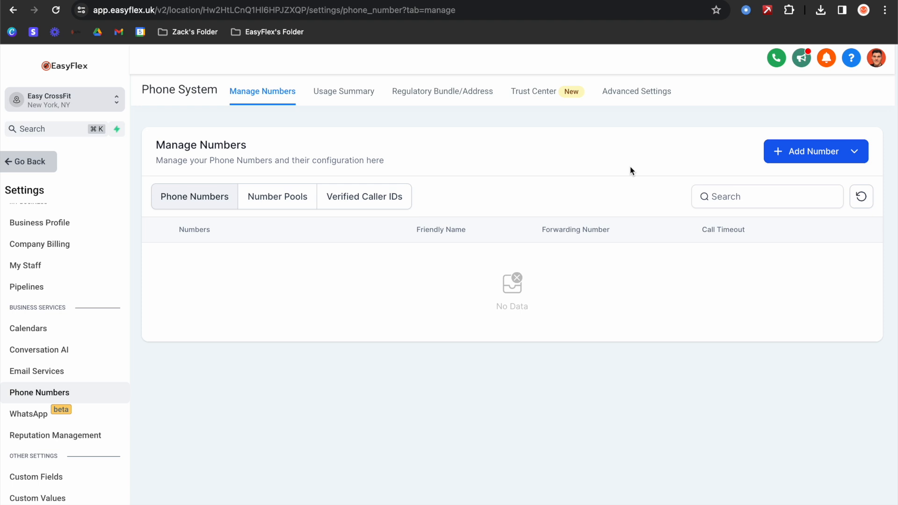
{"action": "left_click", "coordinate": [538, 93]}
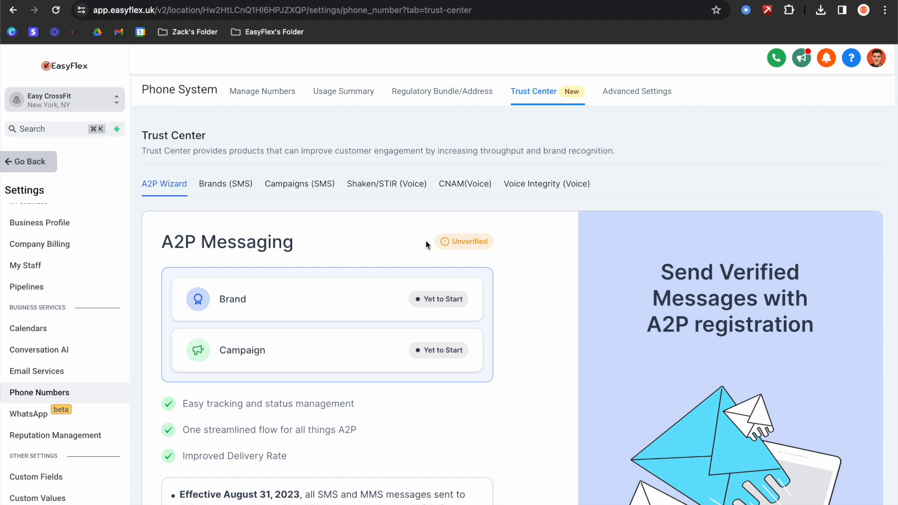
{"action": "left_click", "coordinate": [388, 187]}
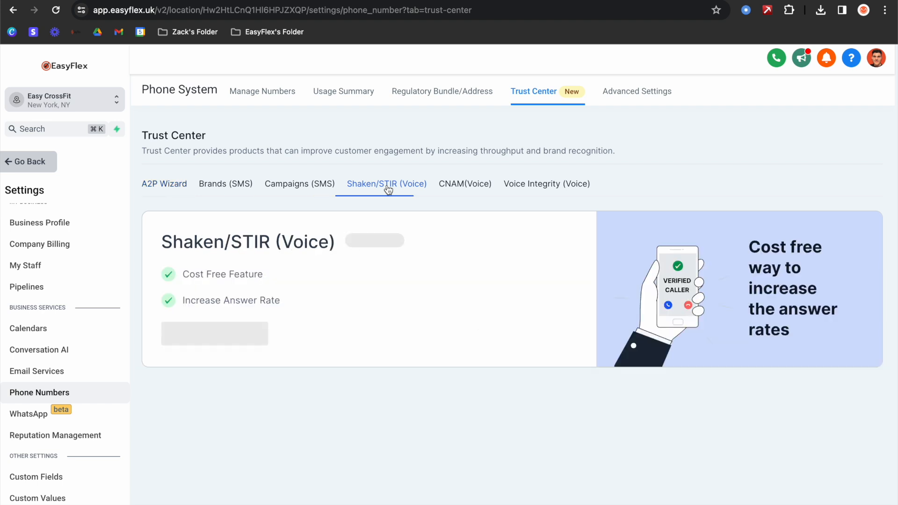
{"action": "left_click", "coordinate": [458, 187]}
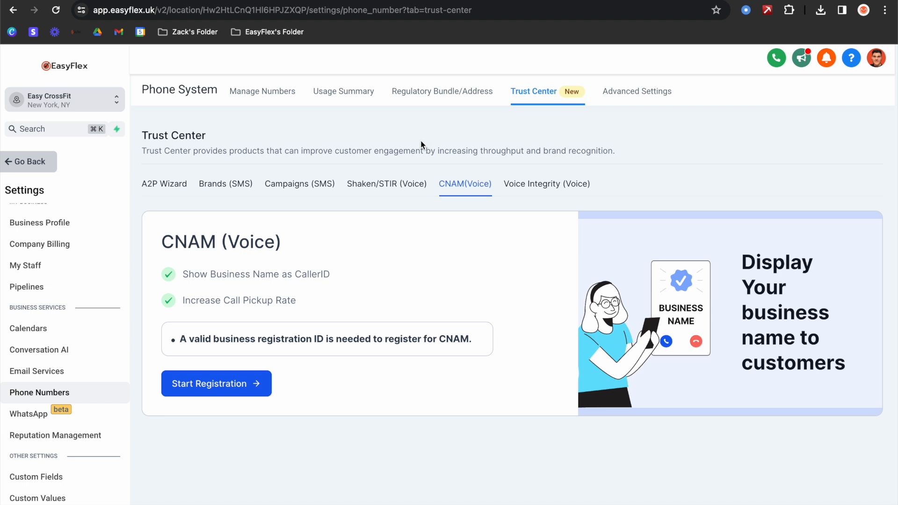
- Leave Settings, go to Sites > Funnels, and open the Contact Revival Funnels folder
{"action": "left_click", "coordinate": [44, 168]}
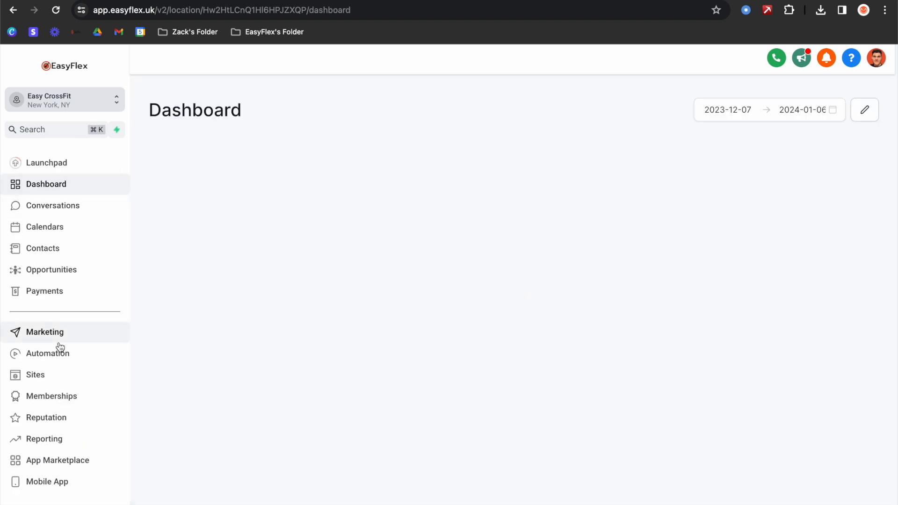
{"action": "left_click", "coordinate": [40, 373]}
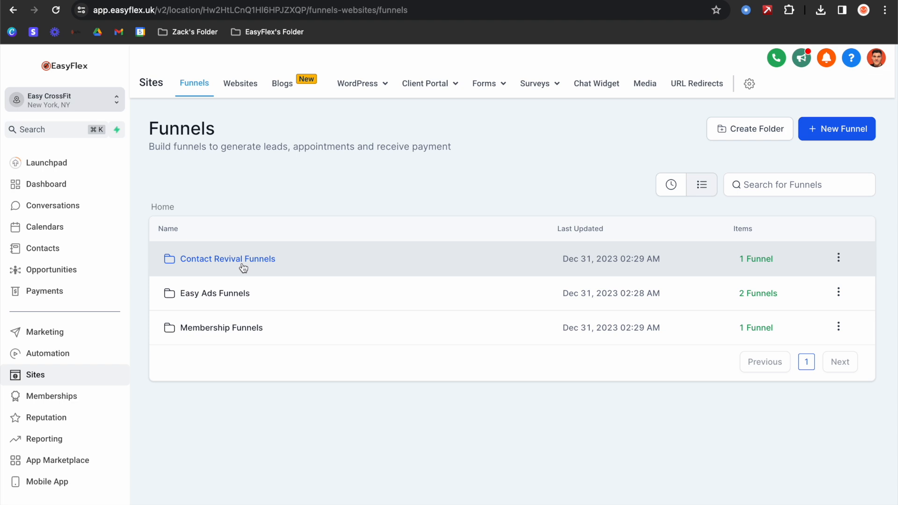
{"action": "left_click", "coordinate": [243, 259]}
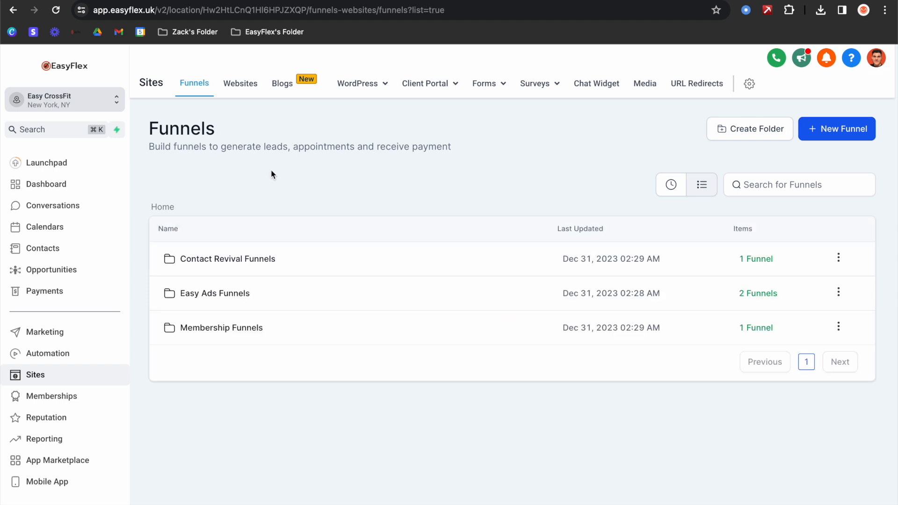